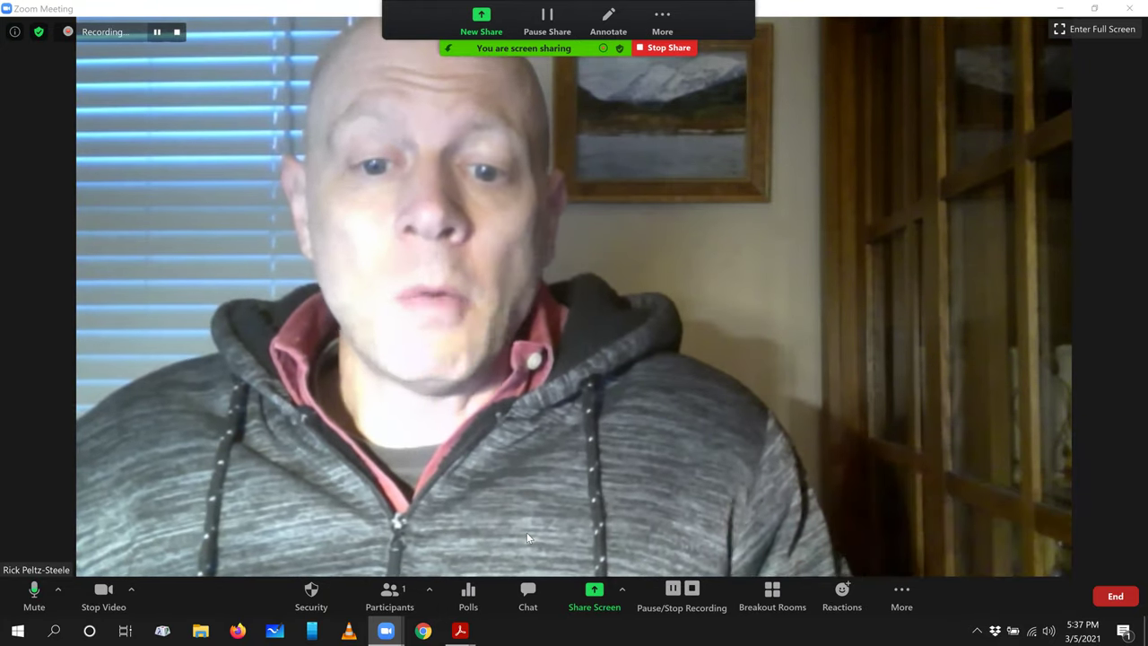
Step: Switch to the Davis-Cuillier Transp2 Ch5 excerpt PDF from the Acrobat taskbar preview
mouse_move(460, 630)
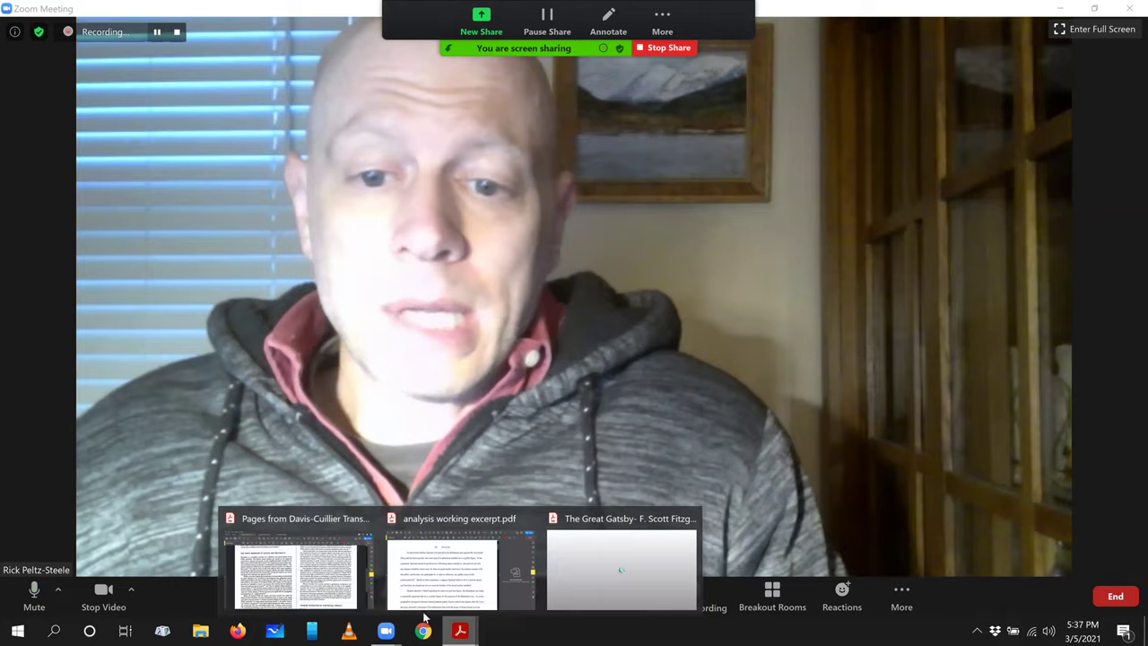
click(319, 574)
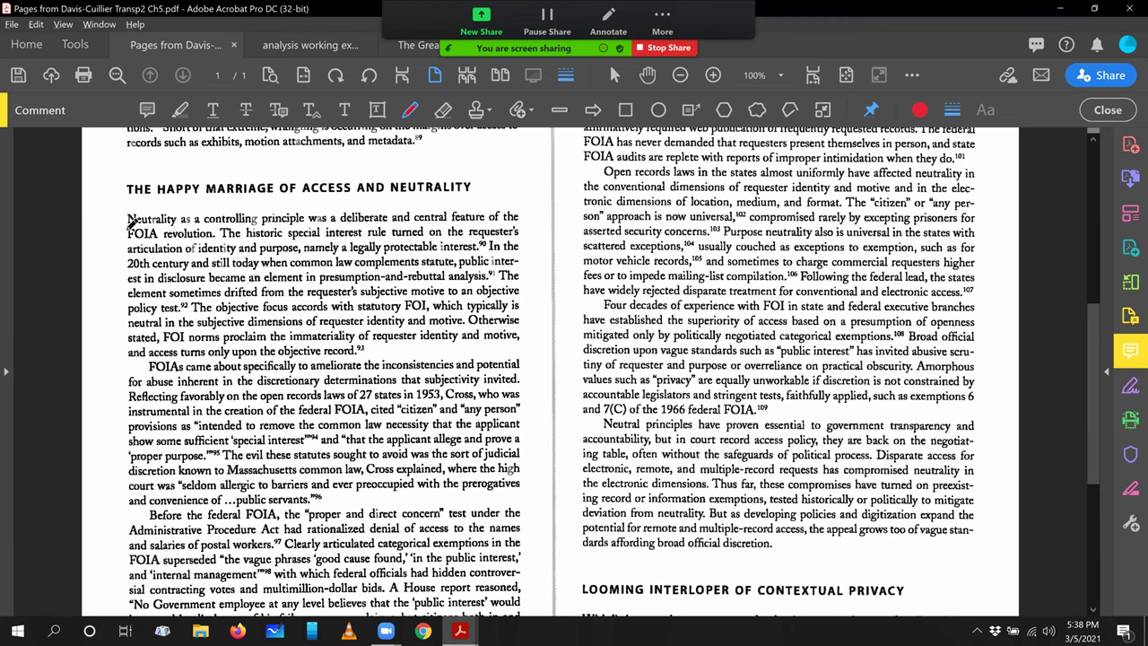
Step: Underline 'Neutrality', 'historic special interest rule', 'public interest', 'element'; circle 'was', 'became', 'drifted' in red
drag(128, 224, 176, 224)
mouse_move(325, 214)
mouse_down()
mouse_move(305, 219)
mouse_move(337, 224)
mouse_up()
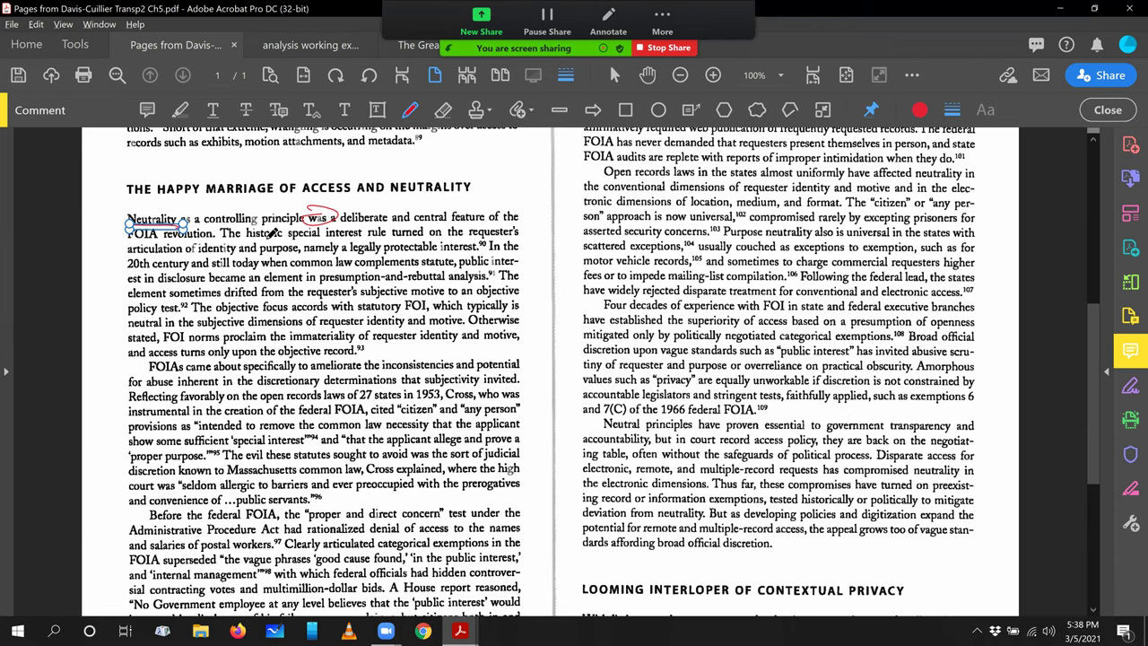
mouse_move(260, 238)
mouse_down()
mouse_move(446, 235)
mouse_move(405, 226)
mouse_up()
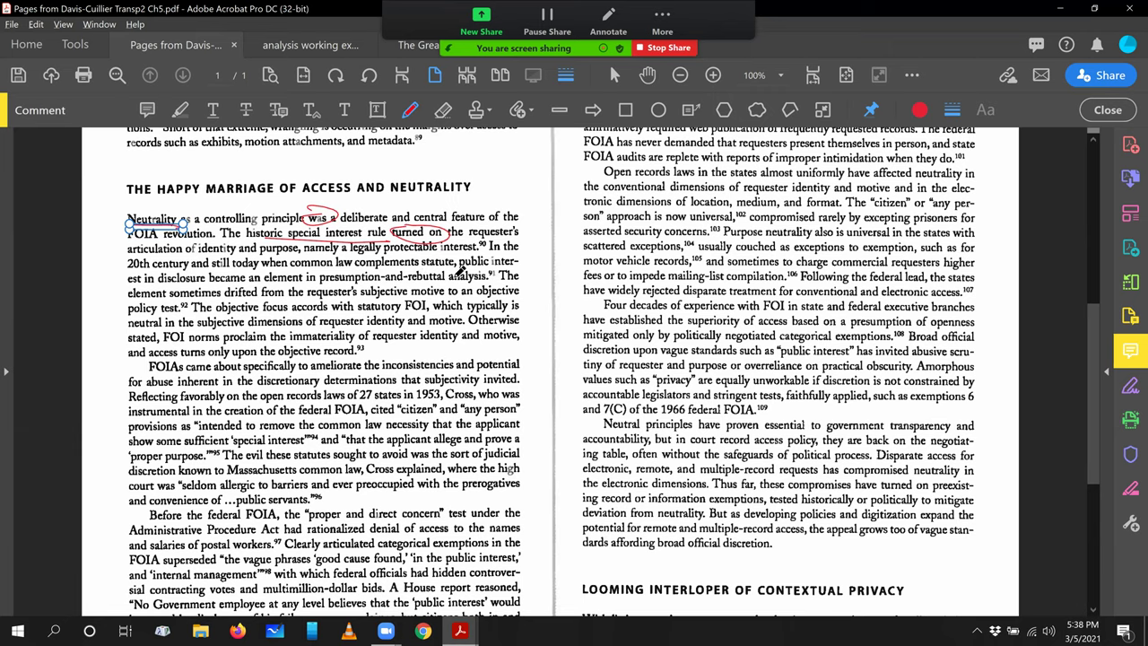
drag(460, 268, 530, 269)
mouse_move(231, 271)
mouse_down()
mouse_move(265, 276)
mouse_move(235, 270)
mouse_up()
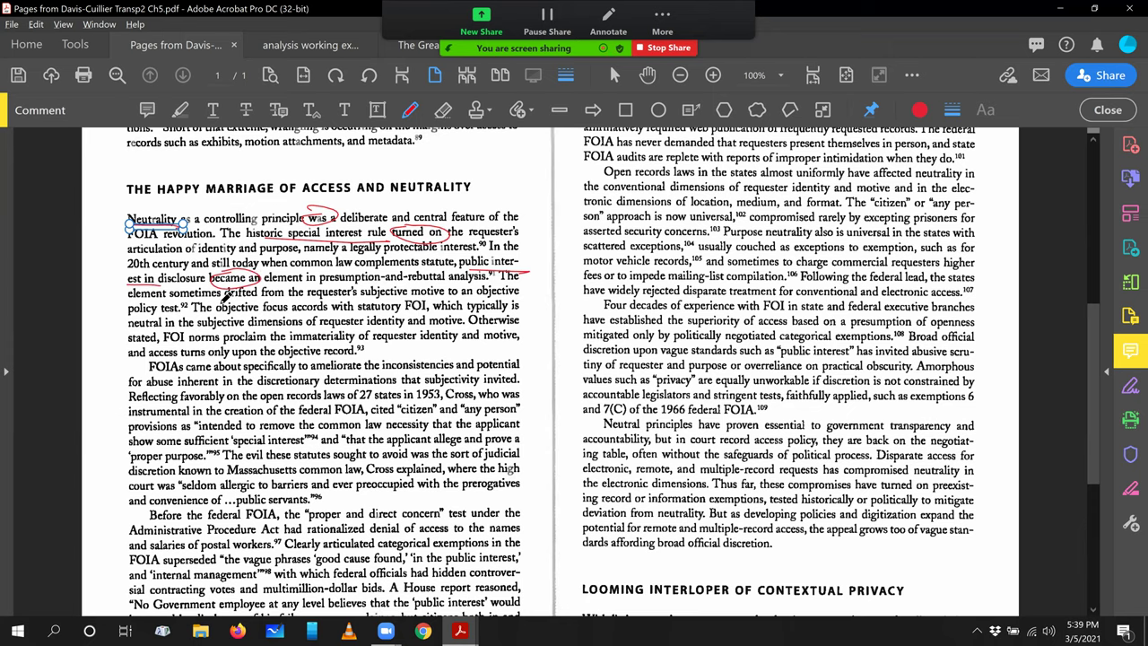
drag(133, 294, 178, 296)
mouse_move(244, 281)
mouse_down()
mouse_move(231, 300)
mouse_move(258, 289)
mouse_up()
Step: Underline 'objective focus' and 'FOI norms', circle both 'is' verbs and 'proclaim' in red
drag(276, 312, 329, 312)
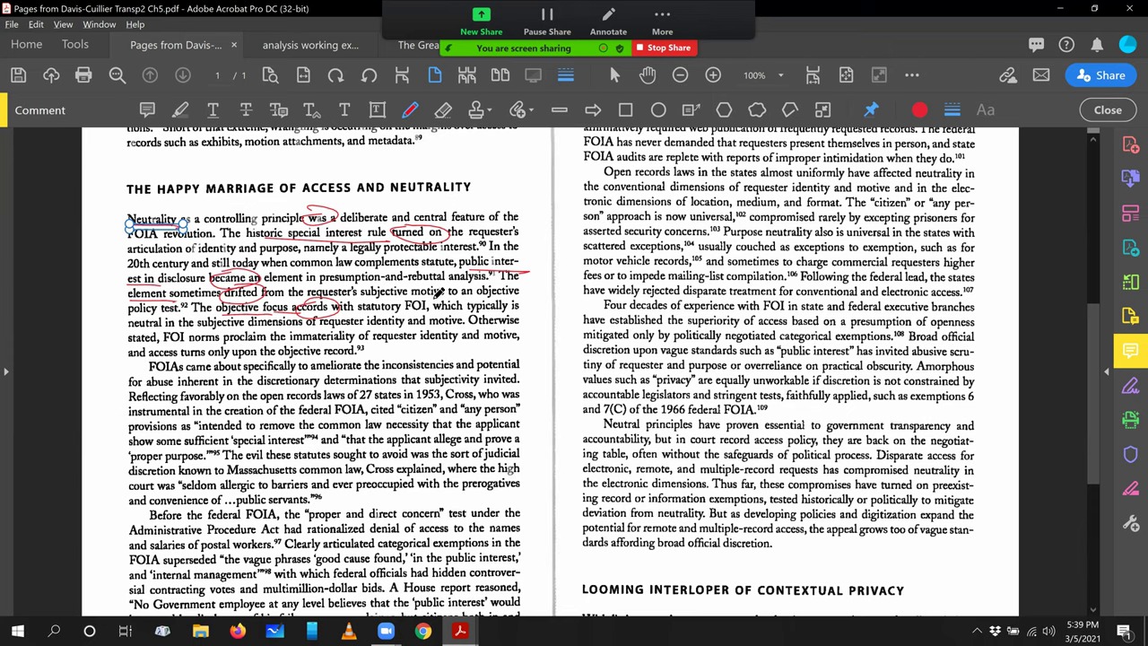
drag(431, 313, 461, 304)
drag(513, 305, 523, 312)
drag(176, 326, 110, 331)
mouse_move(507, 302)
mouse_down()
mouse_move(533, 303)
mouse_move(515, 326)
mouse_up()
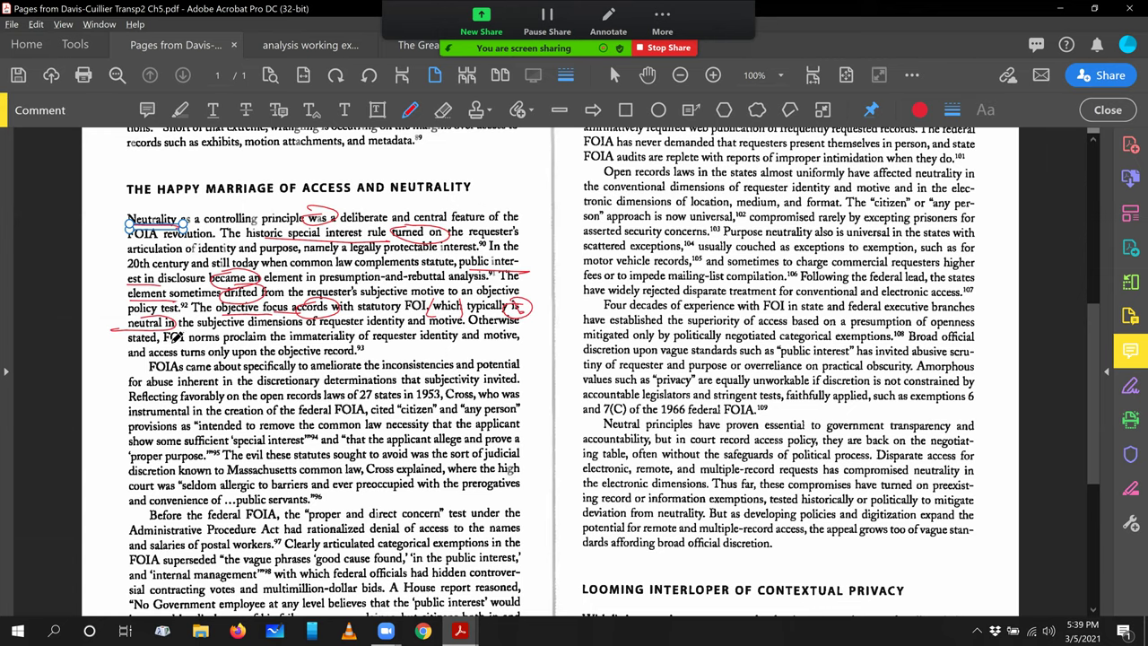
mouse_move(169, 338)
mouse_down()
mouse_move(235, 342)
mouse_move(262, 323)
mouse_move(287, 333)
mouse_move(234, 348)
mouse_up()
Step: In the FOIAs paragraph, circle 'came about' and 'cited', underline 'Cross' and 'the evil these statutes sought to avoid'
mouse_move(226, 361)
mouse_down()
mouse_move(206, 379)
mouse_move(235, 356)
mouse_up()
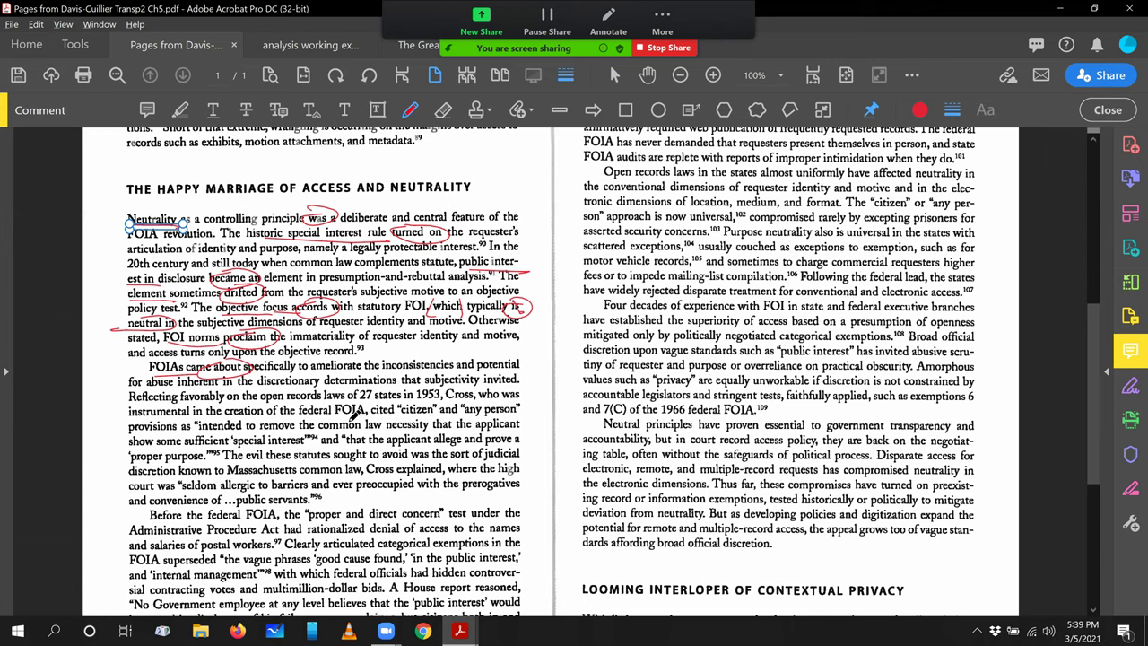
drag(447, 403, 477, 401)
mouse_move(394, 401)
mouse_down()
mouse_move(366, 414)
mouse_move(389, 400)
mouse_up()
drag(249, 460, 409, 459)
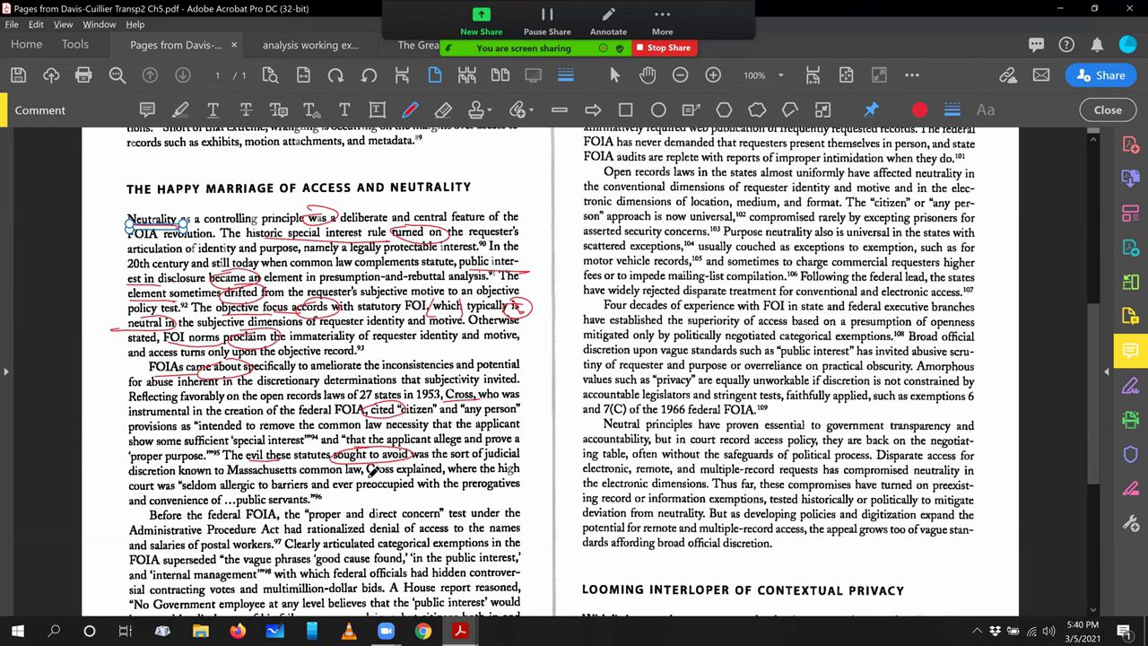
drag(369, 471, 448, 464)
mouse_move(368, 466)
mouse_down()
mouse_move(367, 483)
mouse_move(384, 483)
mouse_up()
Step: Underline 'high court' and 'proper and direct concern', and circle 'had rationalized' in red
mouse_move(126, 490)
mouse_down()
mouse_move(181, 490)
mouse_move(179, 476)
mouse_move(274, 482)
mouse_move(180, 491)
mouse_up()
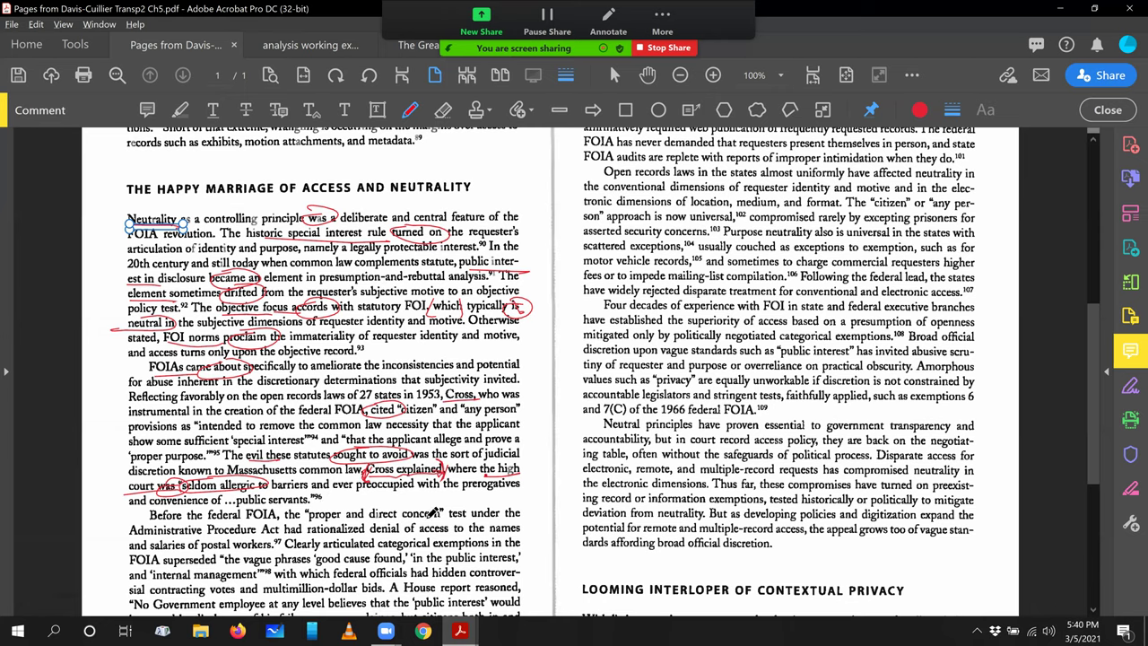
drag(403, 523, 484, 524)
mouse_move(296, 522)
mouse_down()
mouse_move(324, 536)
mouse_move(375, 525)
mouse_move(305, 509)
mouse_move(292, 531)
mouse_up()
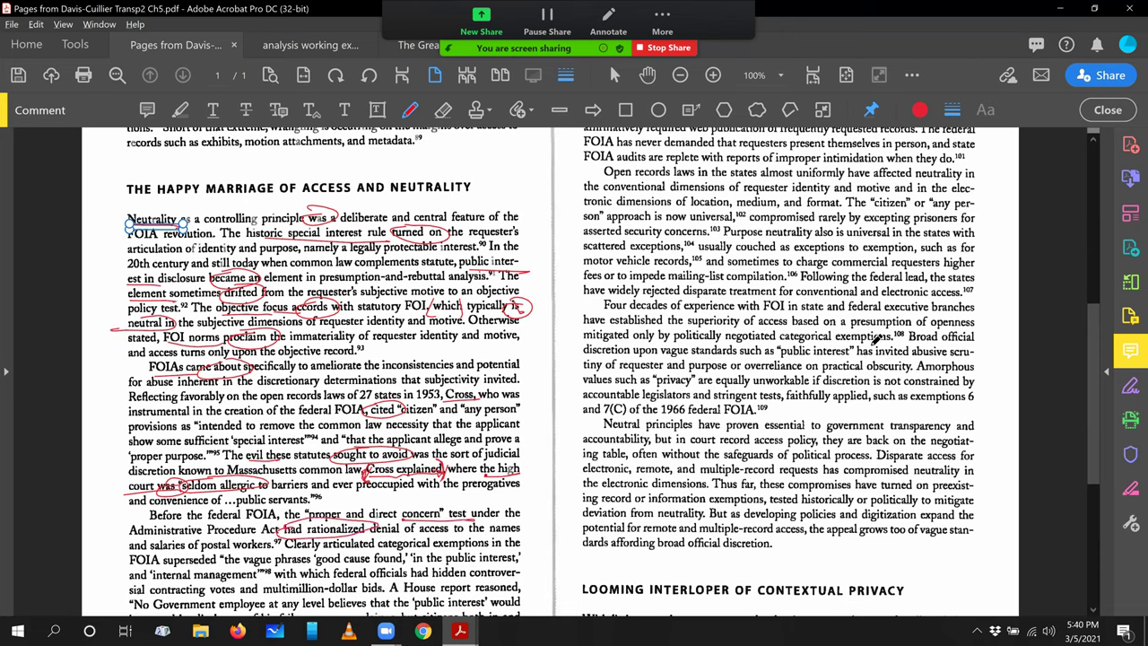
scroll(1094, 347, down, 2)
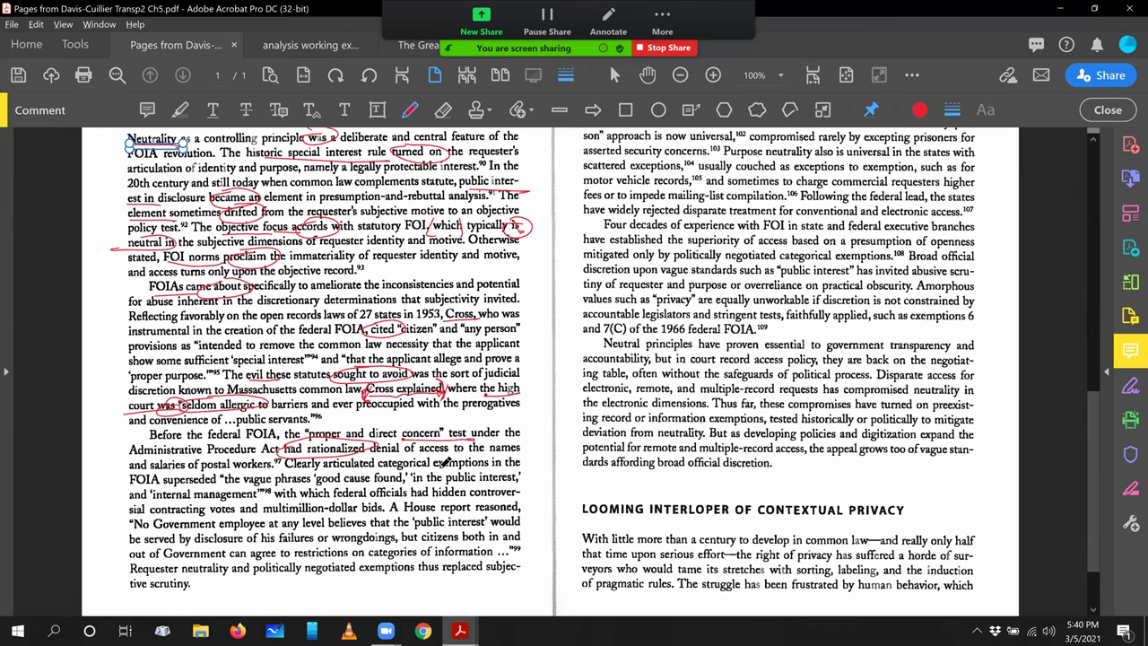
Step: Underline 'exemptions', 'House report', 'employee', 'neutrality'; circle 'superseded', 'reasoned', 'believes', 'replaced' in red
drag(440, 466, 520, 468)
mouse_move(199, 474)
mouse_down()
mouse_move(166, 484)
mouse_move(183, 466)
mouse_up()
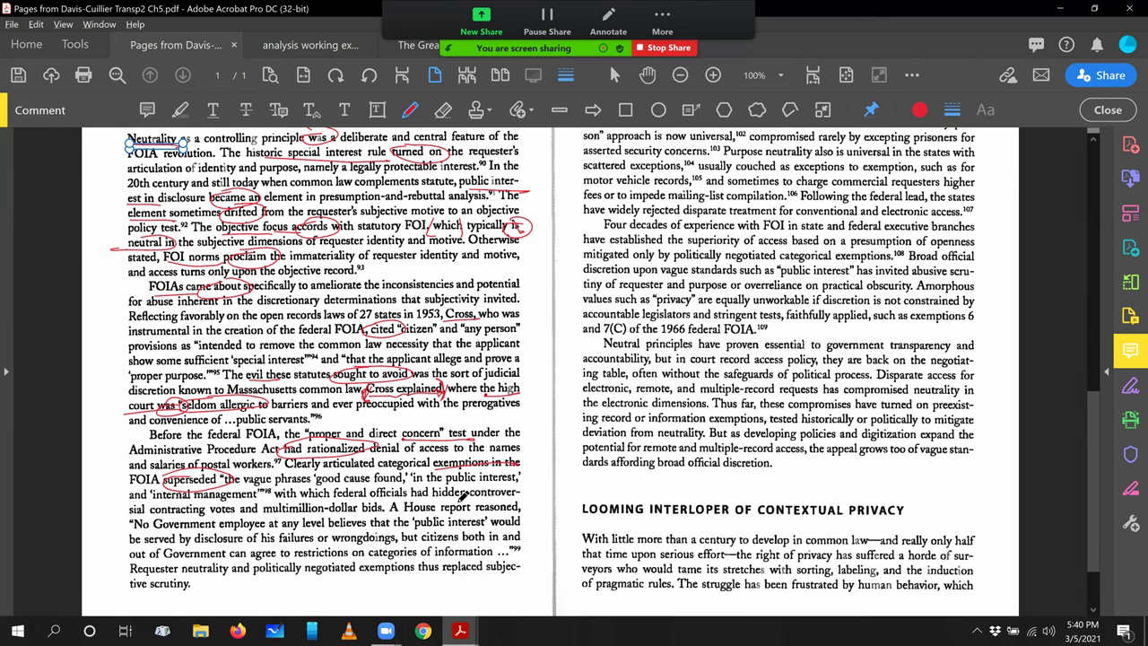
mouse_move(428, 509)
mouse_down()
mouse_move(535, 502)
mouse_move(489, 496)
mouse_up()
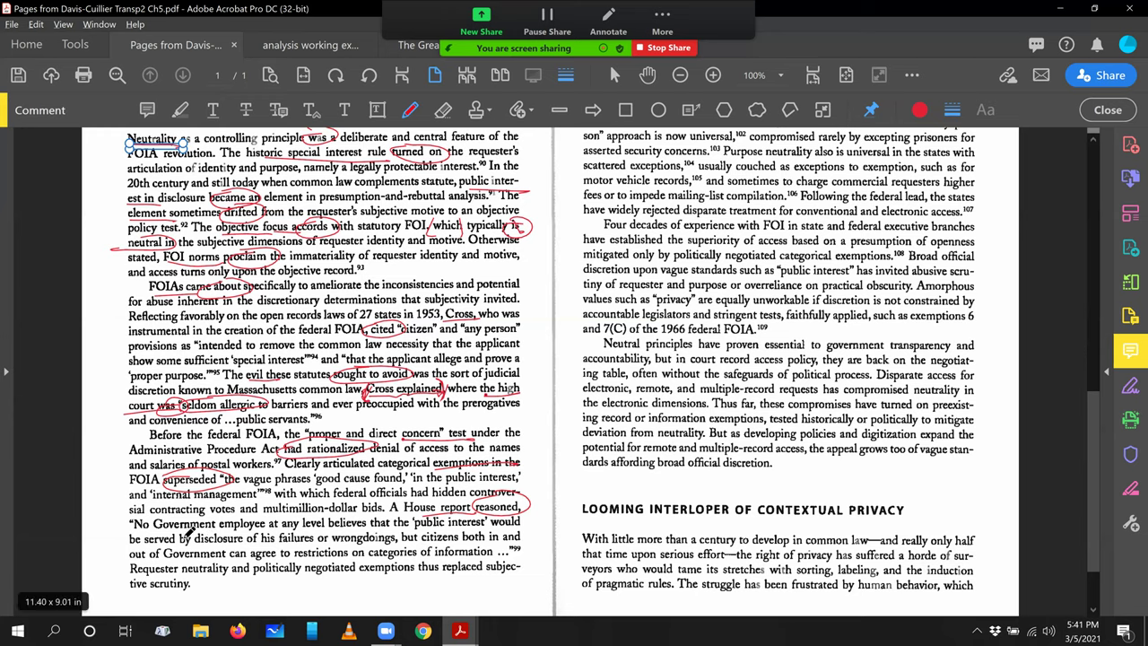
mouse_move(210, 528)
mouse_down()
mouse_move(287, 530)
mouse_move(368, 508)
mouse_up()
mouse_move(134, 529)
mouse_down()
mouse_move(151, 511)
mouse_move(186, 538)
mouse_up()
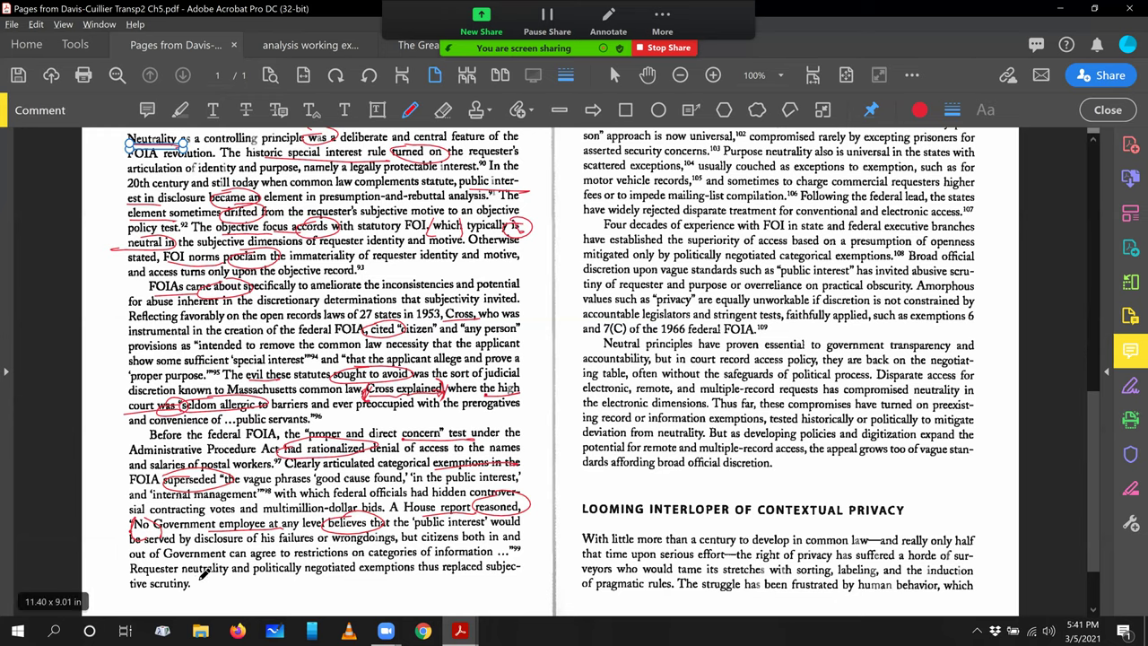
drag(183, 578, 229, 576)
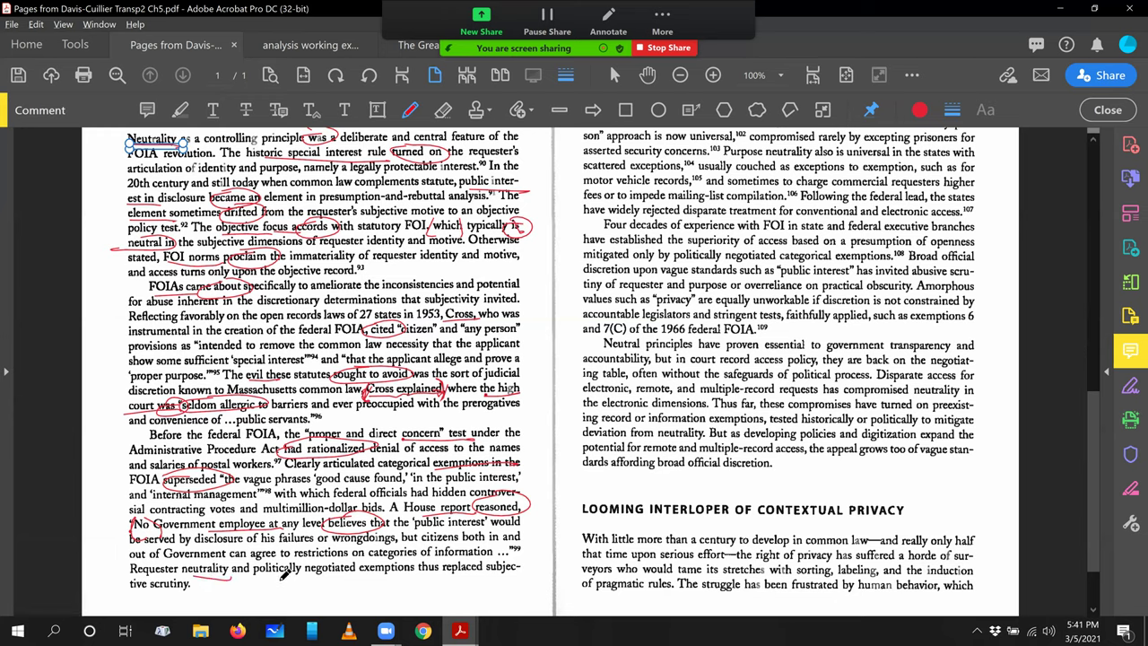
mouse_move(360, 575)
mouse_down()
mouse_move(488, 562)
mouse_move(444, 578)
mouse_up()
Step: Circle 'was a' and 'became' and add red bracket marks at the right ends of lines one and five
drag(334, 138, 310, 133)
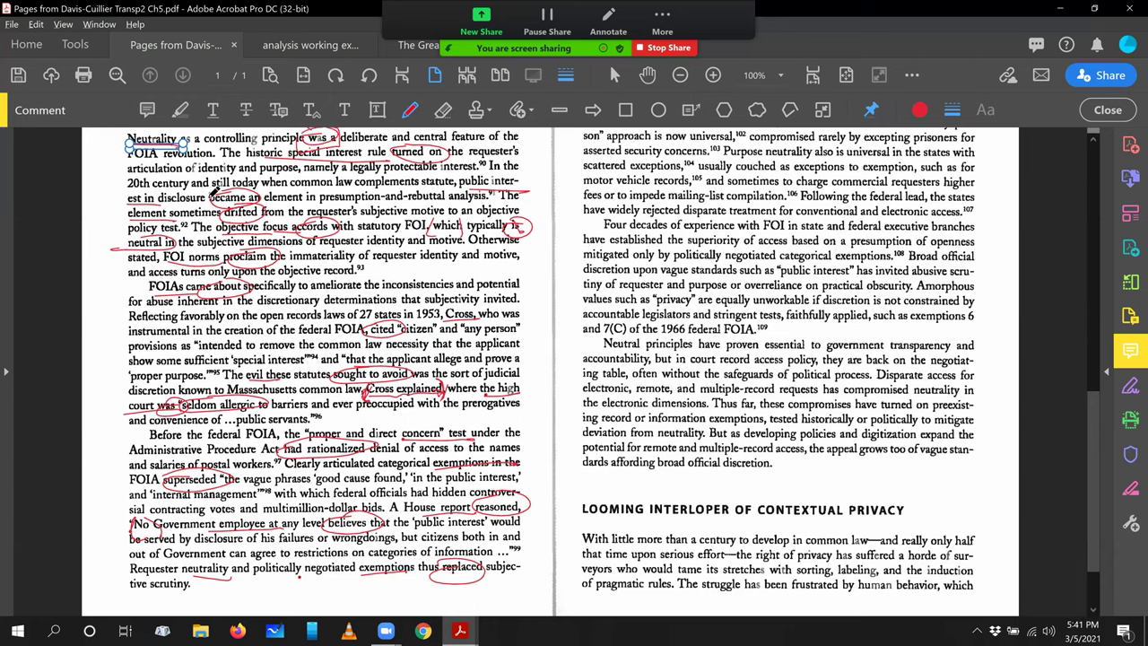
mouse_move(208, 205)
mouse_down()
mouse_move(251, 196)
mouse_move(213, 190)
mouse_up()
drag(519, 139, 536, 137)
mouse_move(523, 203)
mouse_down()
mouse_move(537, 199)
mouse_move(526, 173)
mouse_up()
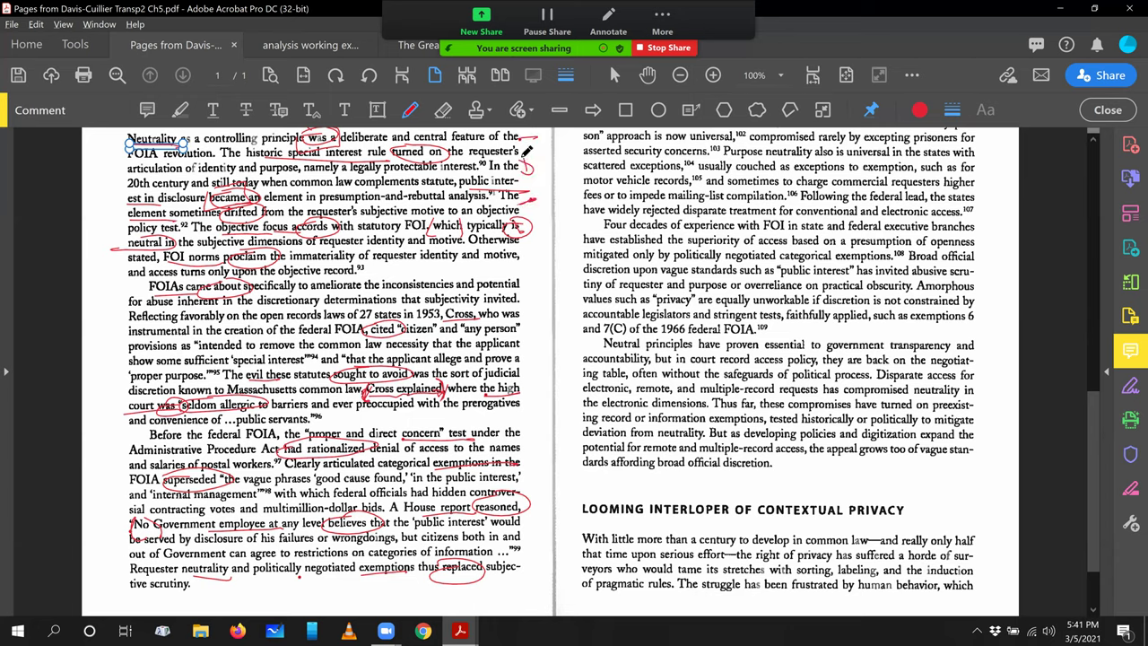
mouse_move(519, 139)
mouse_down()
mouse_move(538, 136)
mouse_move(522, 165)
mouse_up()
Step: Circle 'Neutrality' and 'was a' in the first line, with a mark in the left margin
drag(106, 147, 121, 136)
drag(341, 136, 333, 147)
mouse_move(126, 131)
mouse_down()
mouse_move(137, 149)
mouse_move(115, 142)
mouse_move(179, 133)
mouse_move(125, 151)
mouse_move(181, 143)
mouse_up()
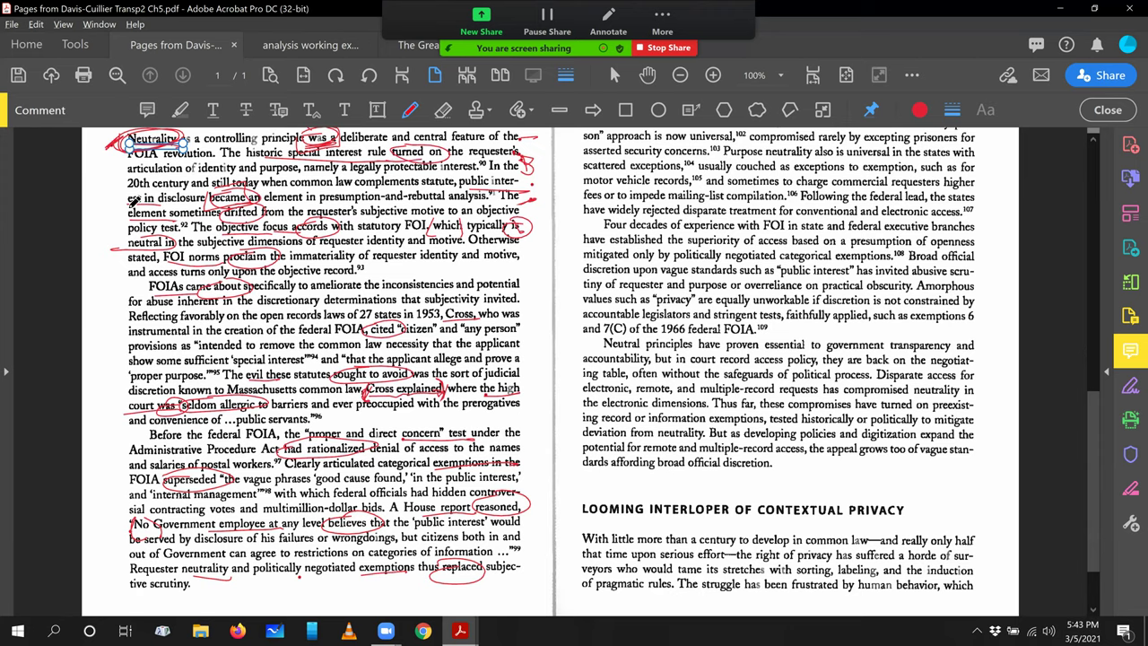
Step: Circle 'became', mark 'norms proclaim', and draw a downward arrowed bracket in the left margin
mouse_move(218, 194)
mouse_down()
mouse_move(339, 225)
mouse_move(310, 231)
mouse_up()
drag(190, 262, 278, 268)
drag(126, 202, 130, 251)
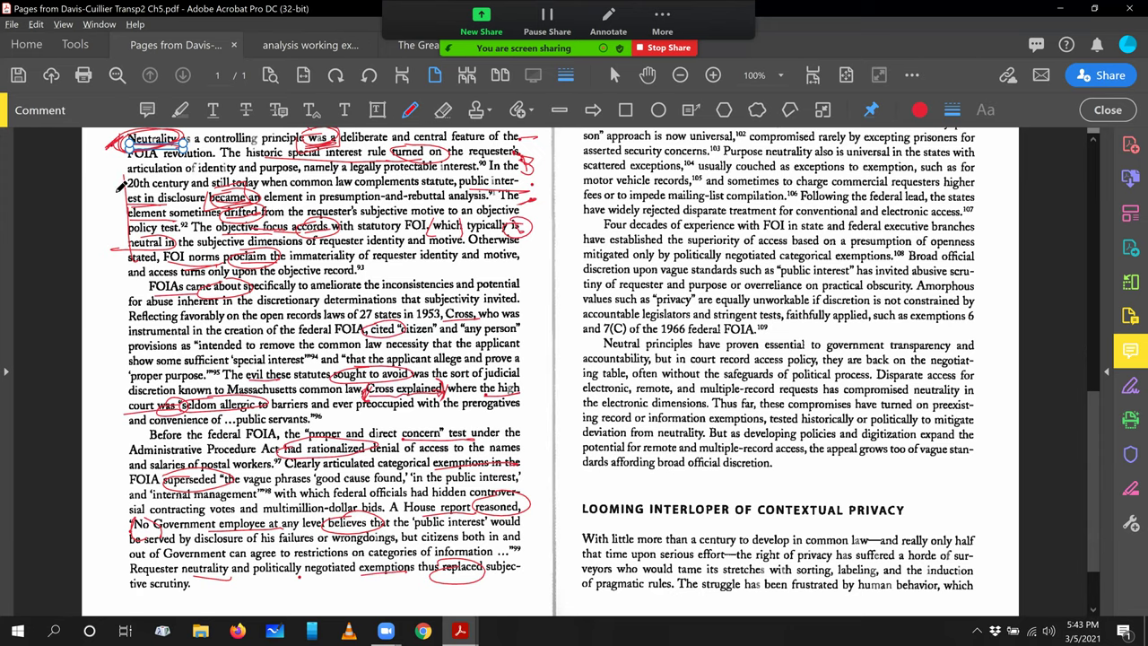
mouse_move(119, 186)
mouse_down()
mouse_move(106, 215)
mouse_move(111, 253)
mouse_move(126, 235)
mouse_up()
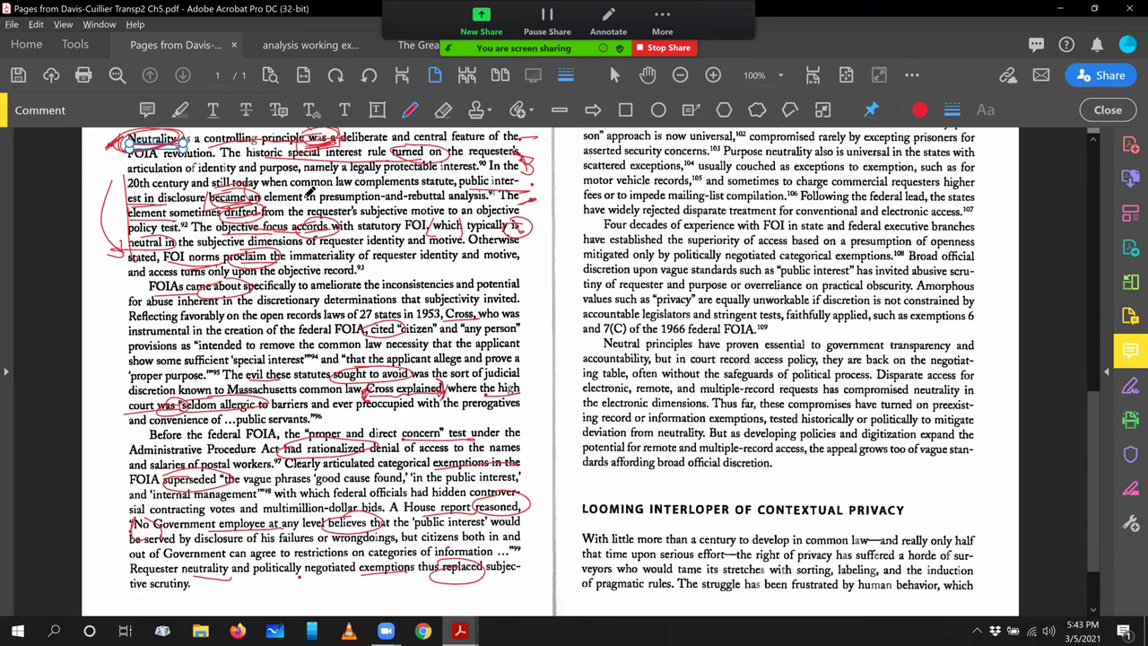
drag(117, 176, 131, 251)
drag(127, 183, 127, 247)
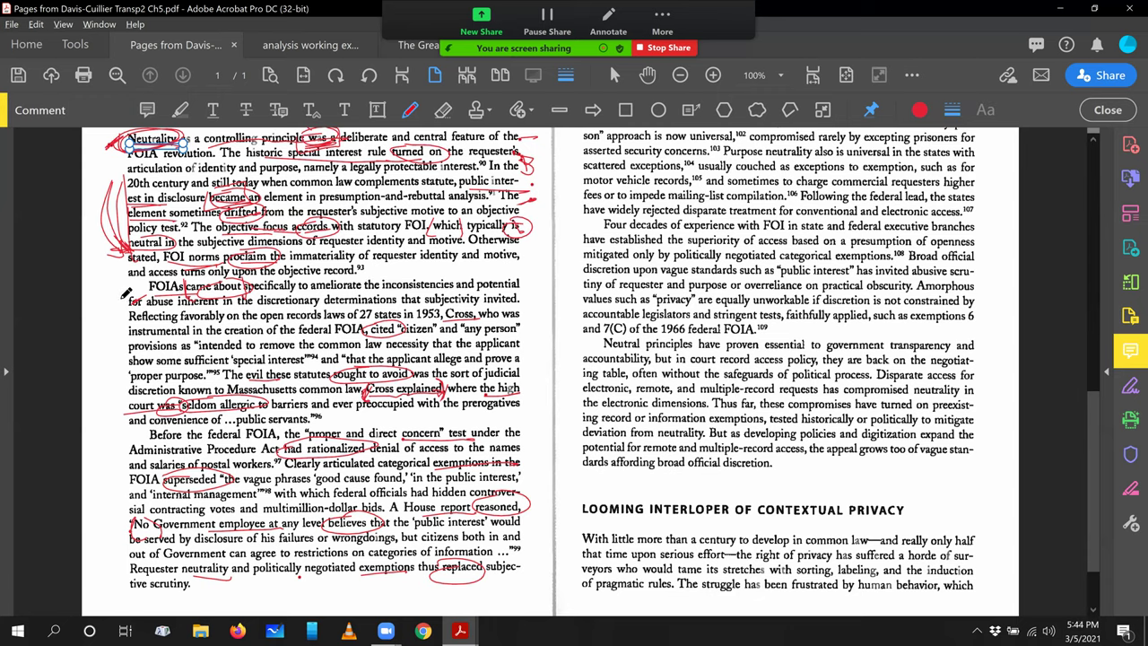
Step: Circle 'came about', underline 'court was seldom allergic to barriers' and 'proper and direct concern', bracket both margins
drag(134, 289, 108, 304)
mouse_move(186, 285)
mouse_down()
mouse_move(235, 279)
mouse_move(191, 294)
mouse_move(251, 282)
mouse_move(216, 287)
mouse_up()
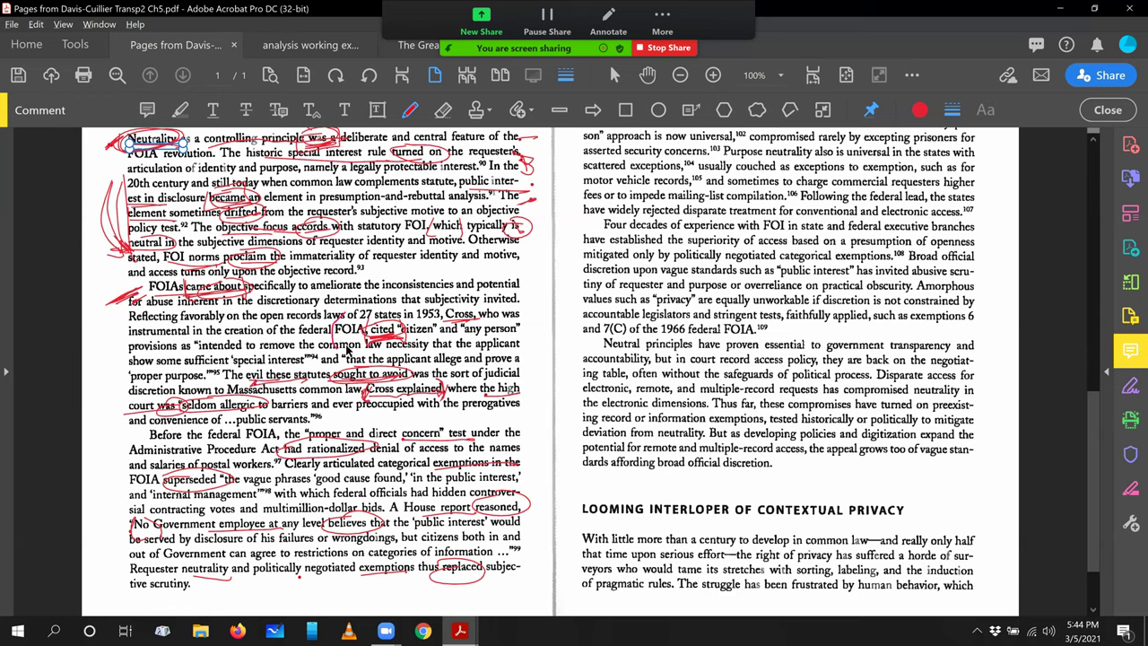
drag(526, 307, 537, 355)
mouse_move(536, 333)
mouse_down()
mouse_move(524, 368)
mouse_move(544, 367)
mouse_move(531, 403)
mouse_up()
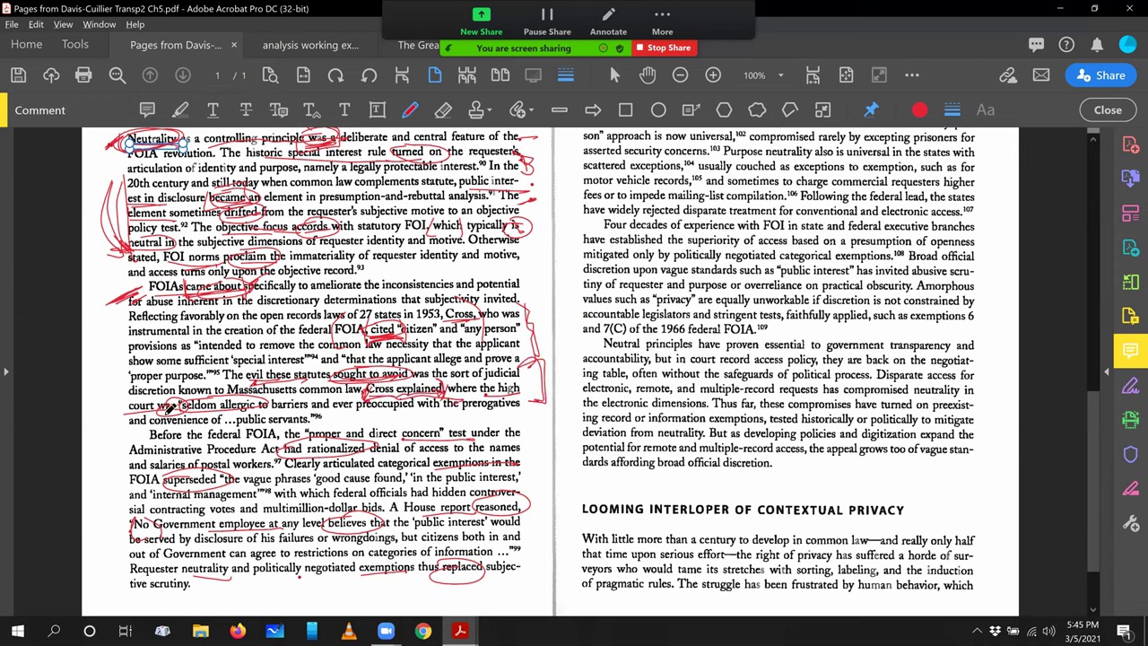
drag(195, 408, 337, 404)
mouse_move(120, 308)
mouse_down()
mouse_move(117, 394)
mouse_move(136, 398)
mouse_up()
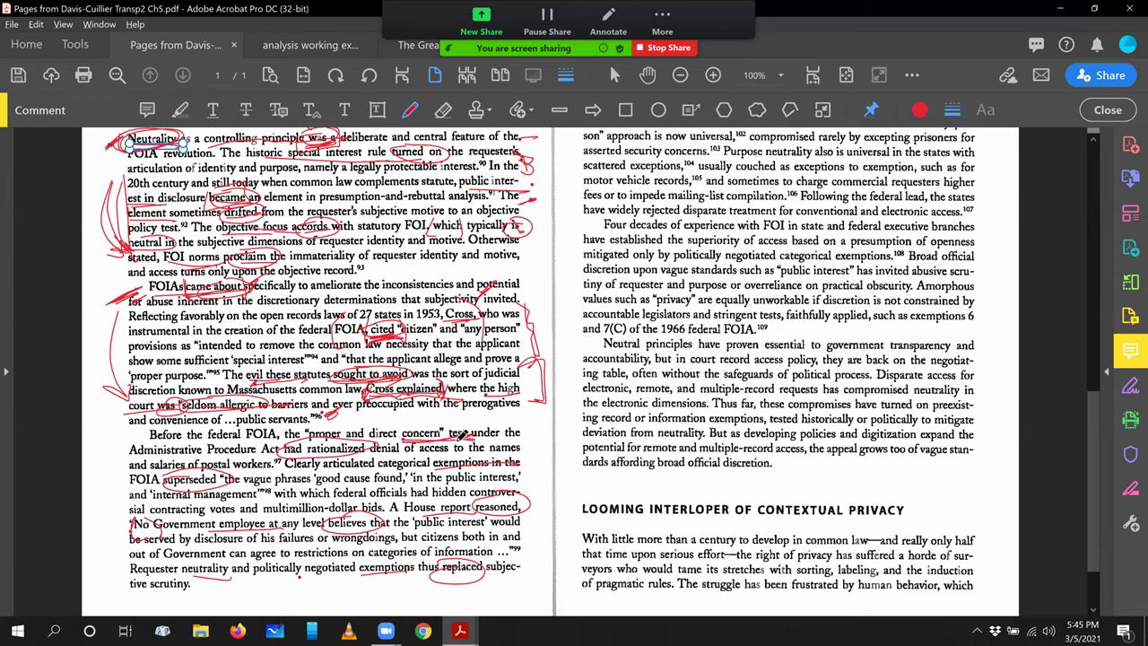
drag(398, 441, 439, 441)
Step: Underline the opening subject, 'FOIA' and 'A House report'; circle 'had rationalized' and 'superseded' in red
drag(272, 453, 369, 456)
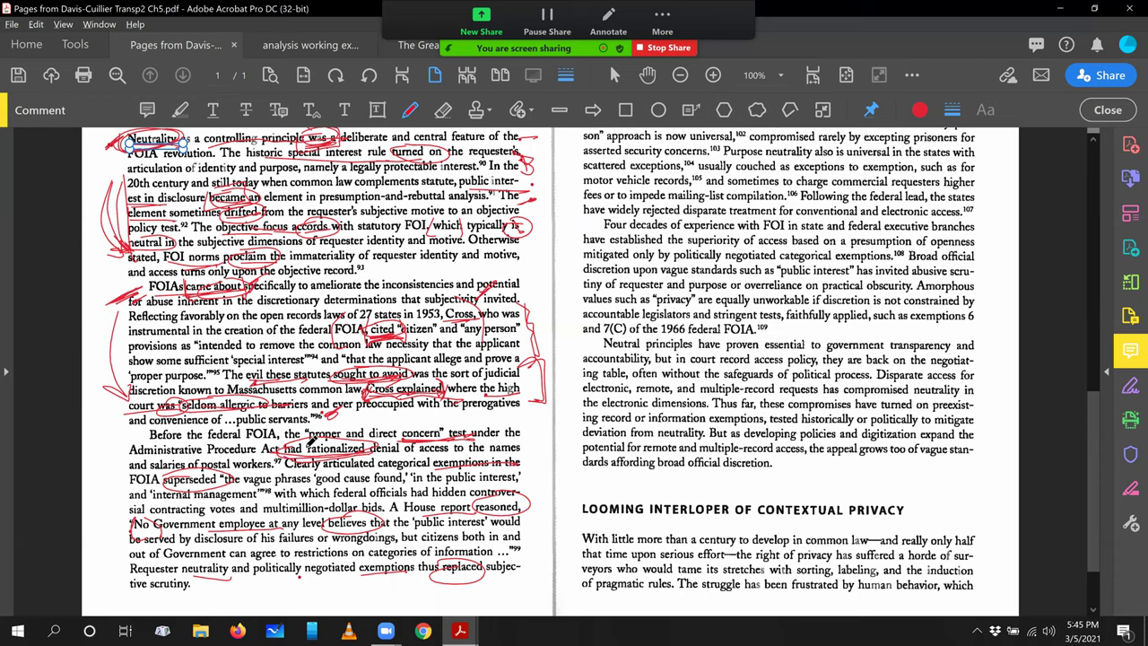
drag(149, 440, 276, 441)
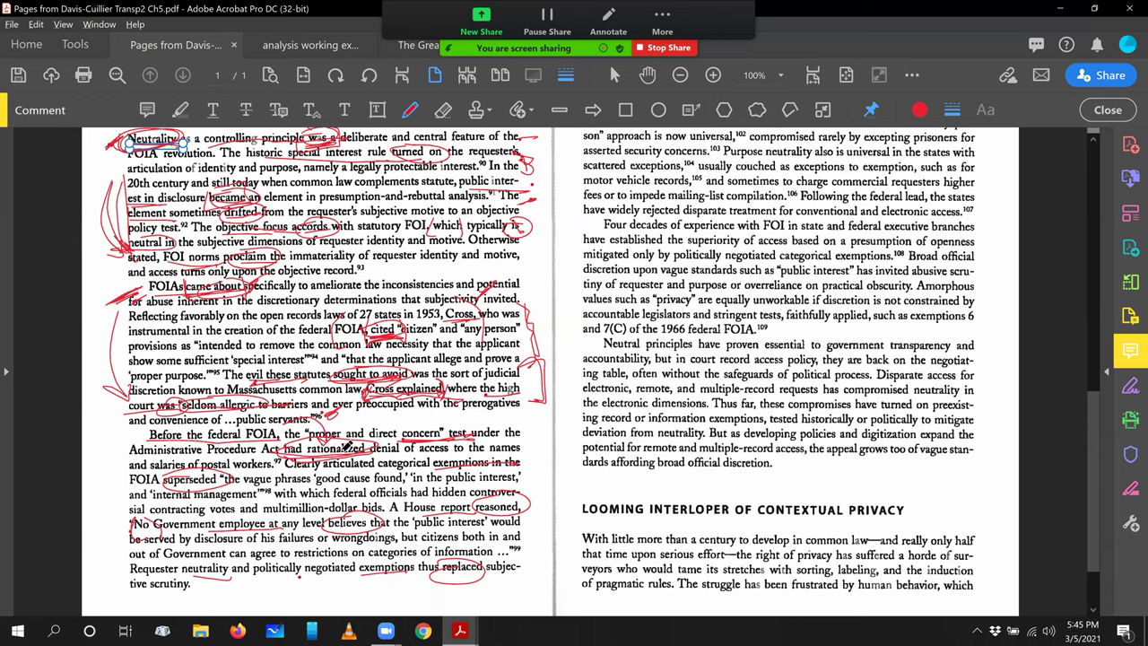
drag(371, 451, 378, 452)
drag(164, 485, 222, 484)
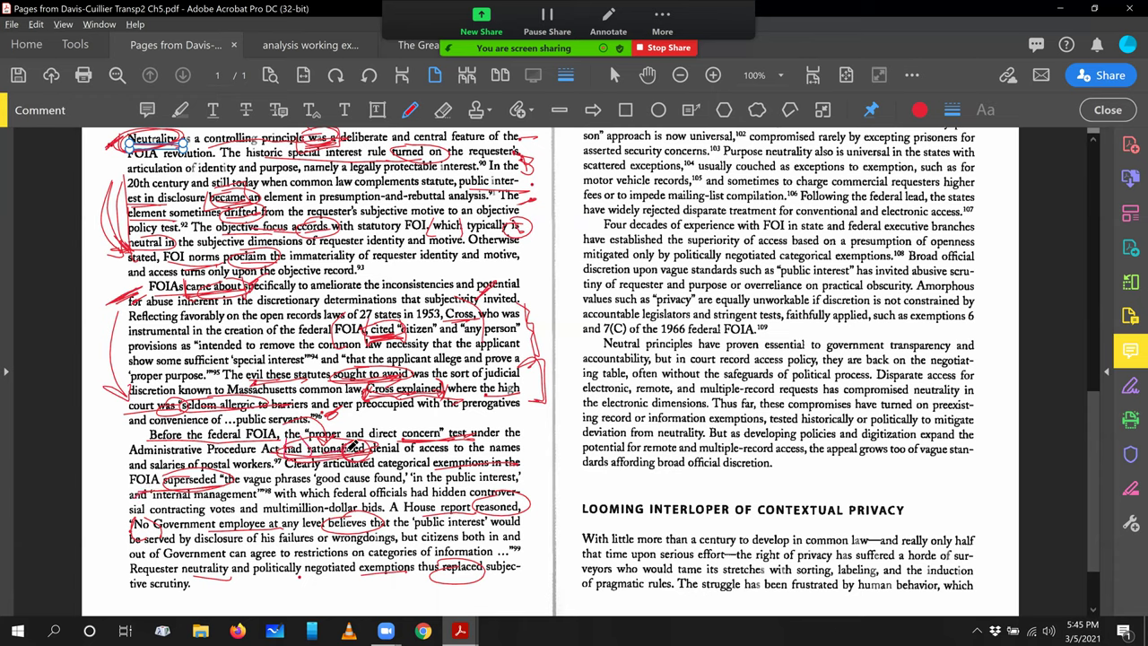
drag(128, 485, 224, 484)
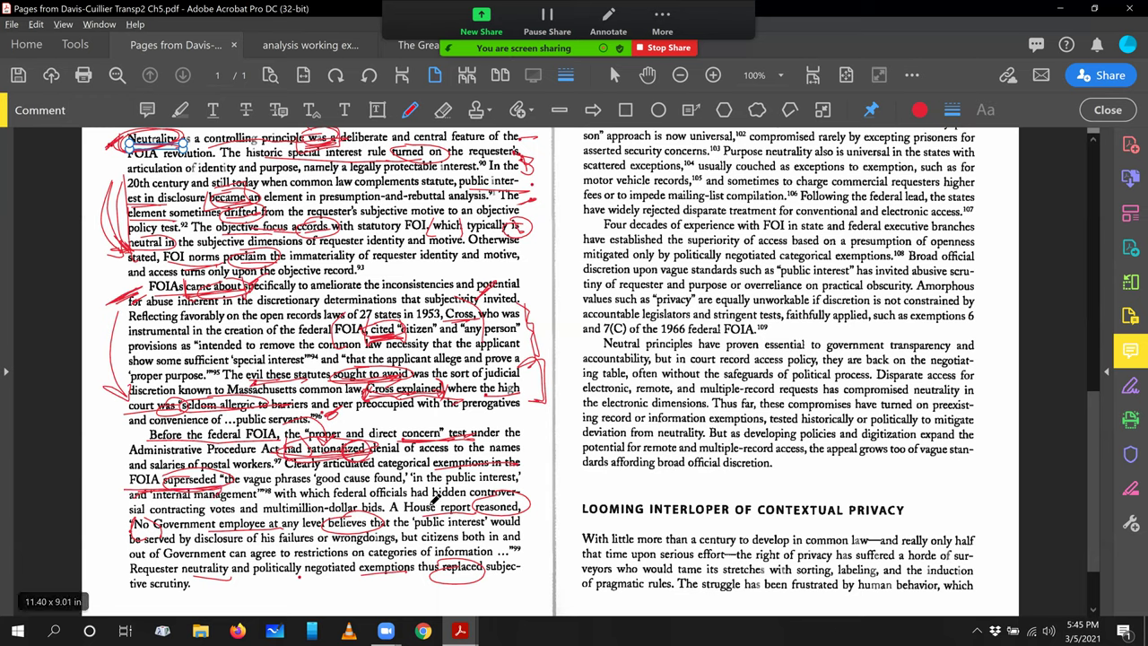
drag(434, 505, 535, 504)
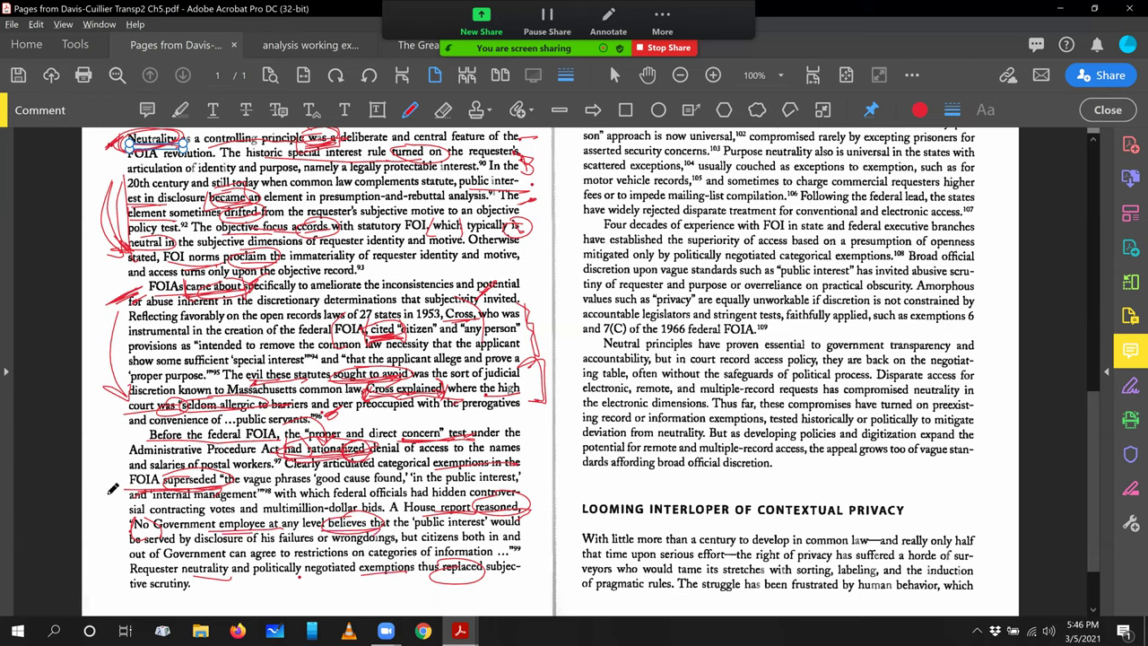
Step: Draw a red bracket arrow in the left margin and underline the opening words and 'exemptions'
drag(115, 484, 116, 547)
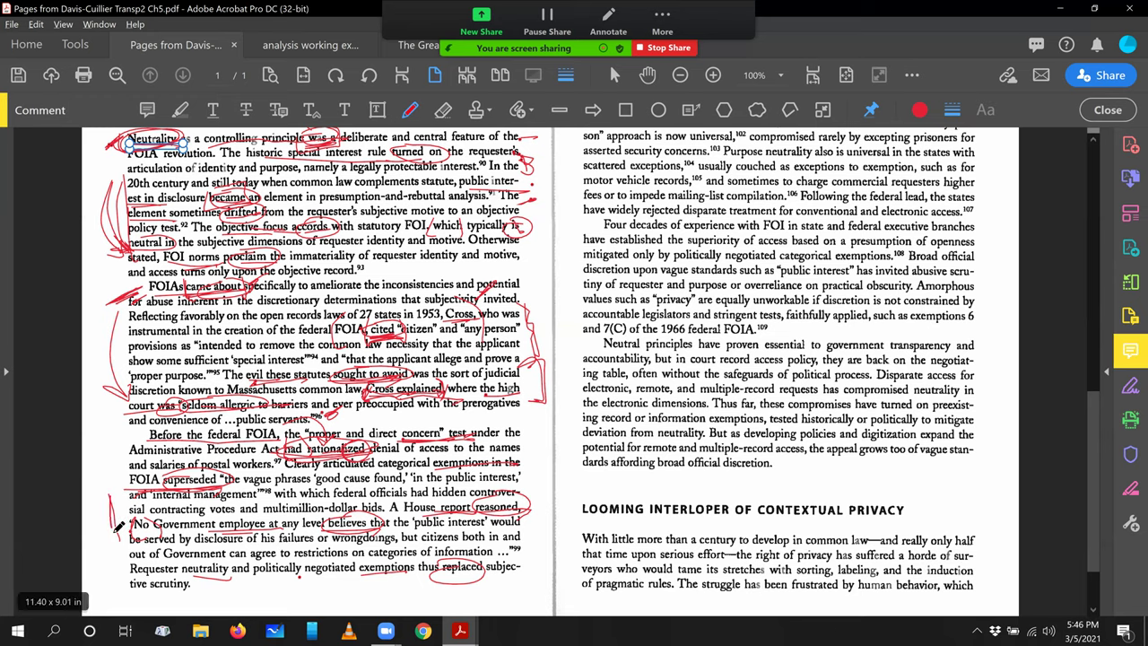
drag(113, 491, 128, 541)
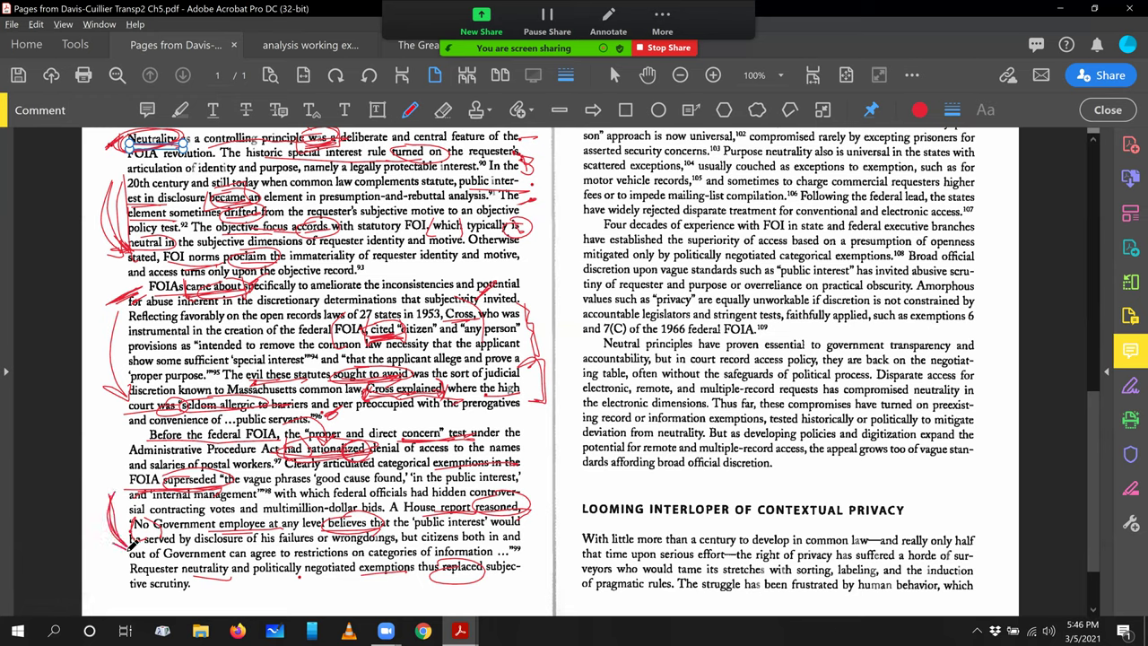
drag(149, 441, 245, 440)
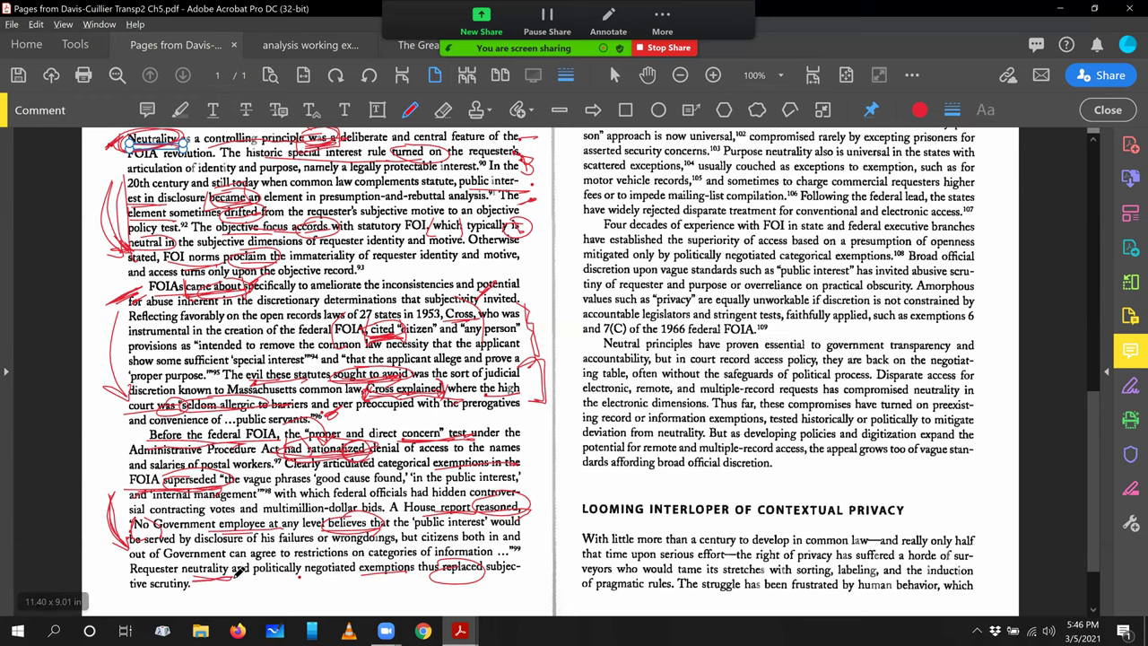
drag(358, 572, 412, 575)
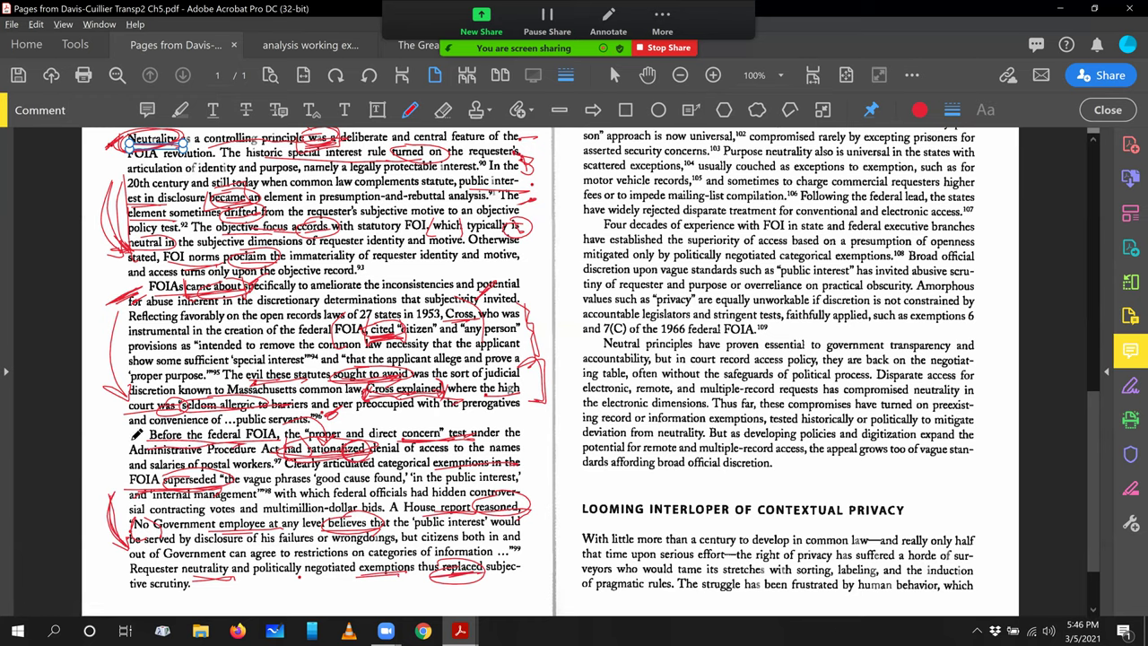
drag(134, 434, 171, 428)
drag(520, 570, 489, 584)
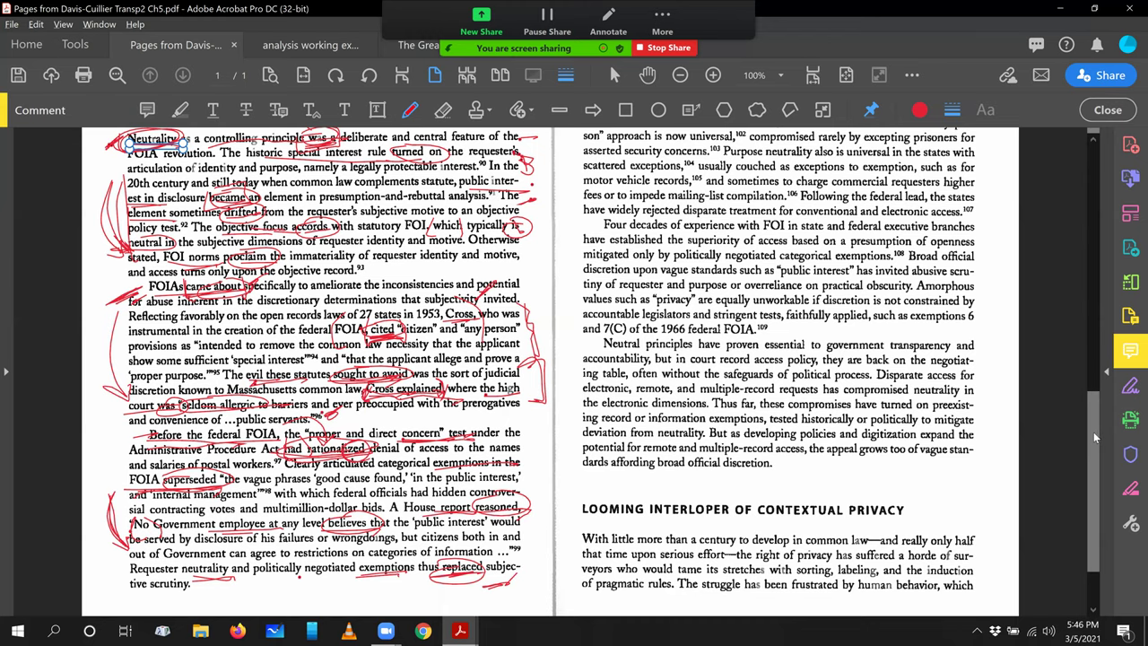
scroll(1093, 439, up, 1)
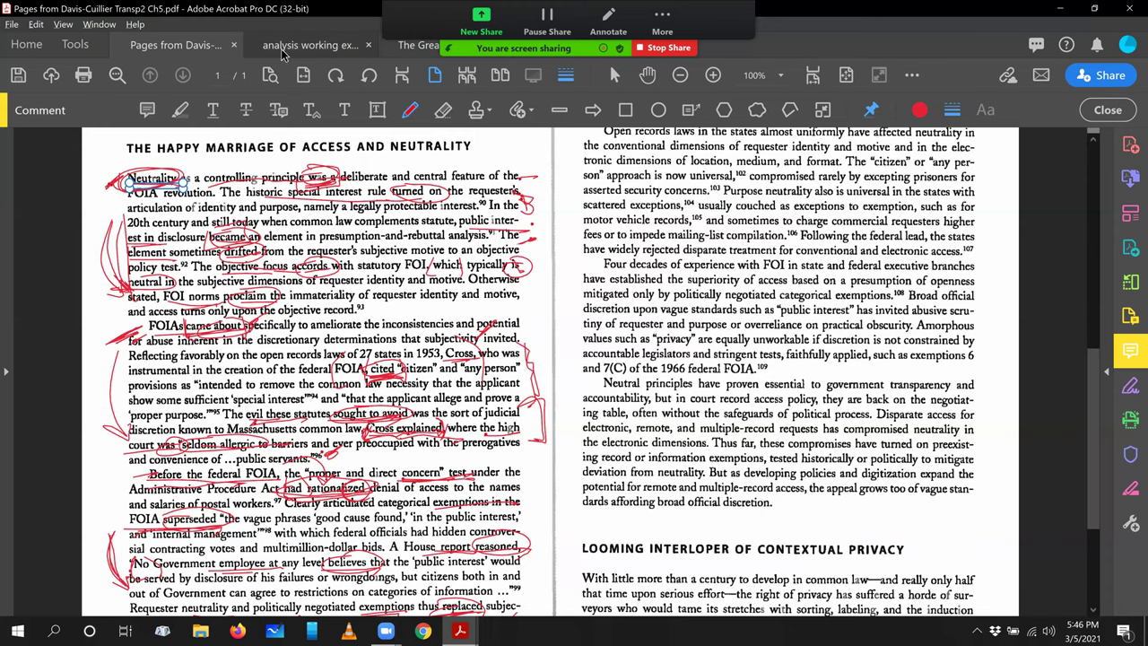
Step: Switch to the 'analysis working excerpt.pdf' tab, opened at III. Analysis
click(309, 45)
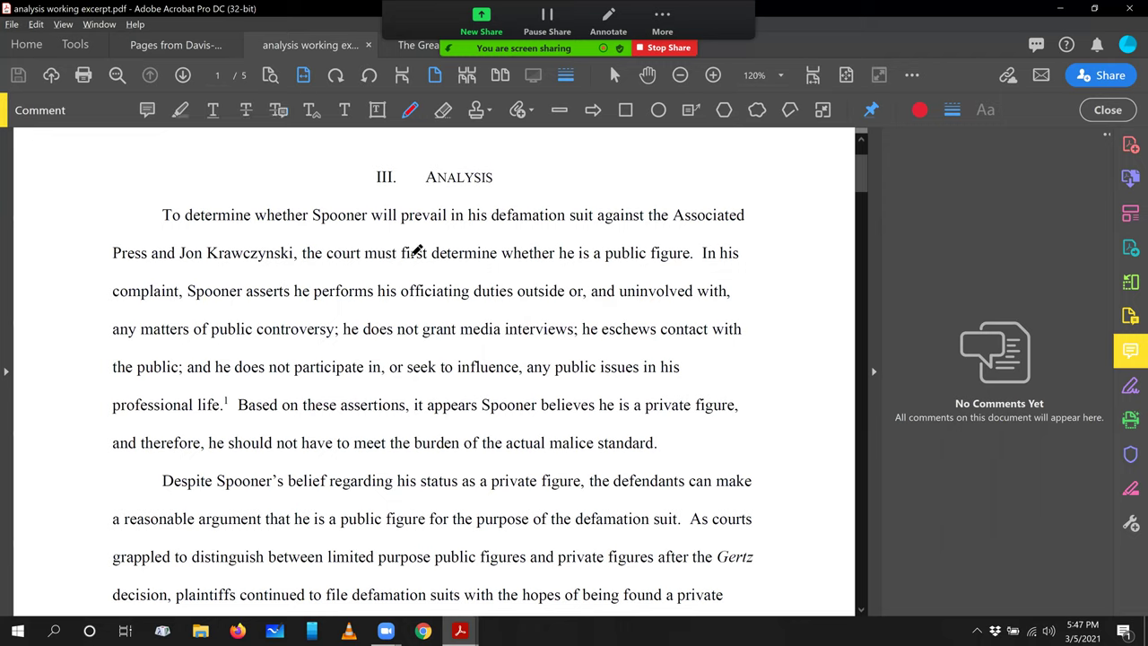
Step: Underline 'III. ANALYSIS', draw a margin arrow, mark 'the court must first determine' and 'Spooner asserts'
drag(380, 194, 499, 194)
mouse_move(80, 141)
mouse_down()
mouse_move(90, 198)
mouse_move(104, 176)
mouse_up()
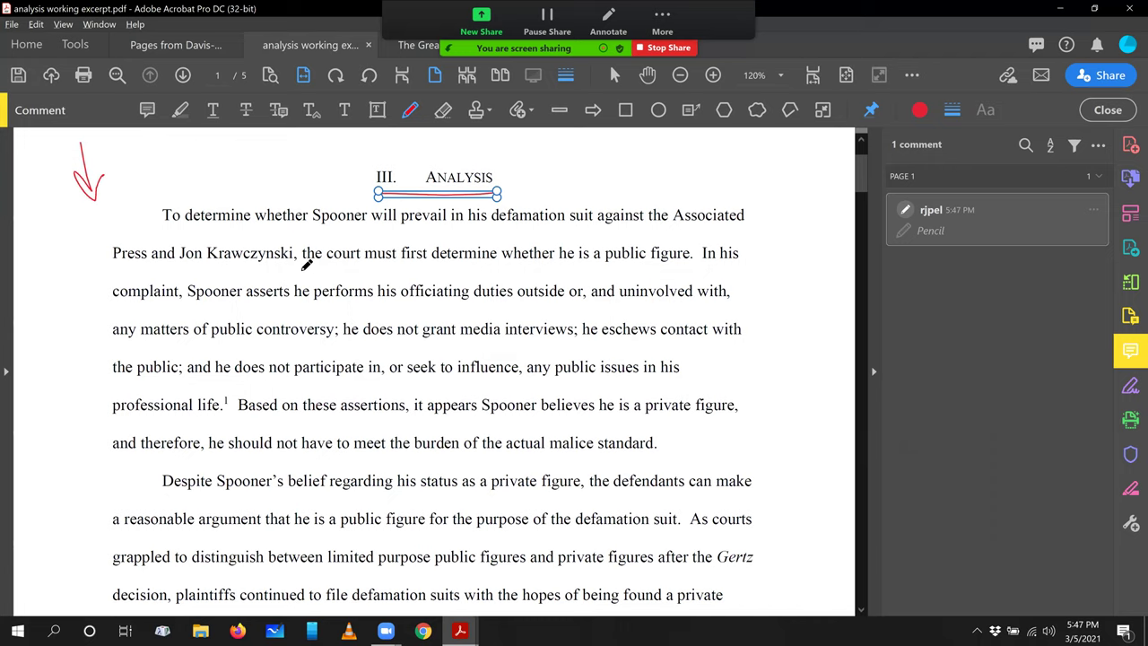
mouse_move(325, 269)
mouse_down()
mouse_move(468, 277)
mouse_move(421, 232)
mouse_move(389, 267)
mouse_move(480, 262)
mouse_up()
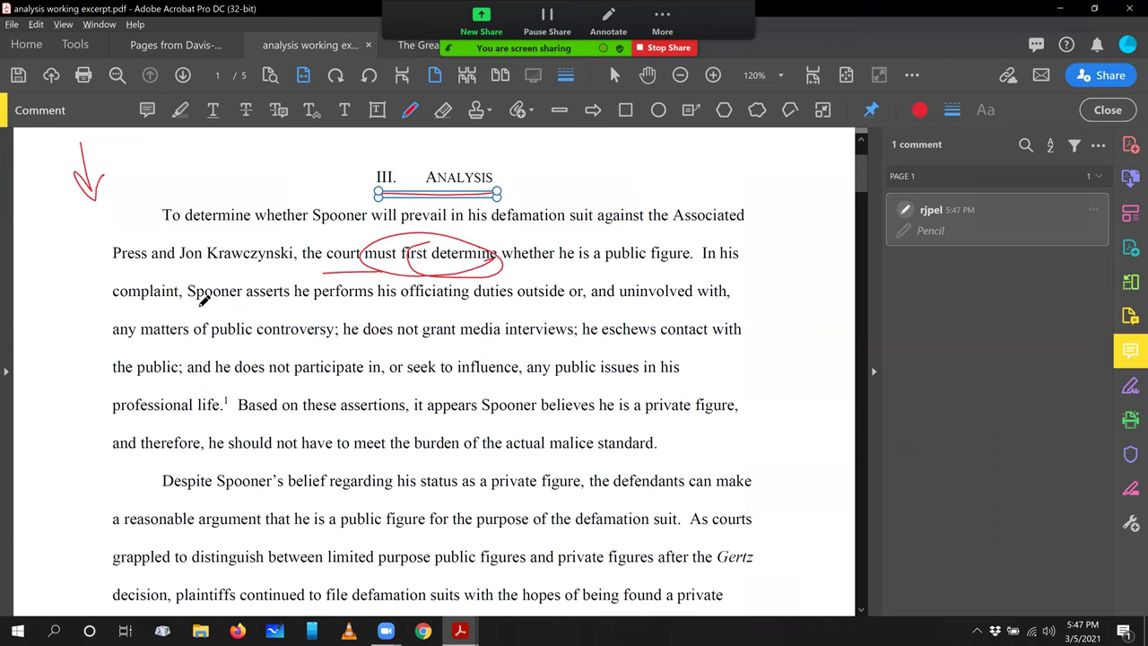
mouse_move(201, 305)
mouse_down()
mouse_move(311, 302)
mouse_move(299, 285)
mouse_up()
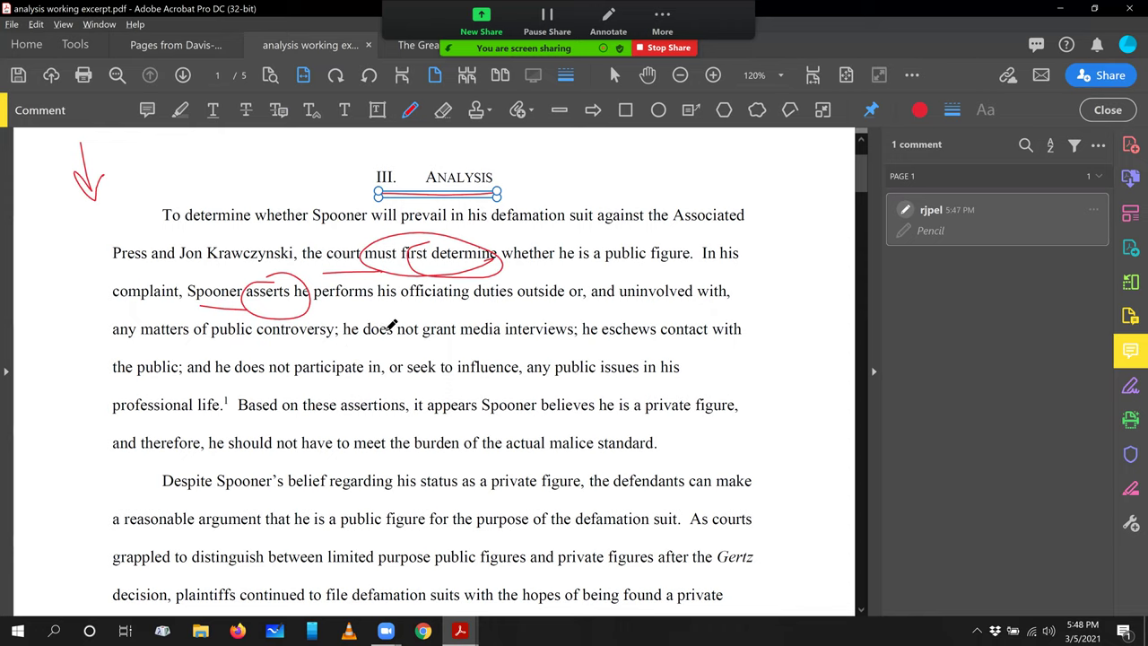
Step: Underline 'he' and 'it', circling 'does not grant', 'eschews', 'appears' and 'should not have to meet'
mouse_move(342, 343)
mouse_down()
mouse_move(428, 337)
mouse_move(418, 341)
mouse_up()
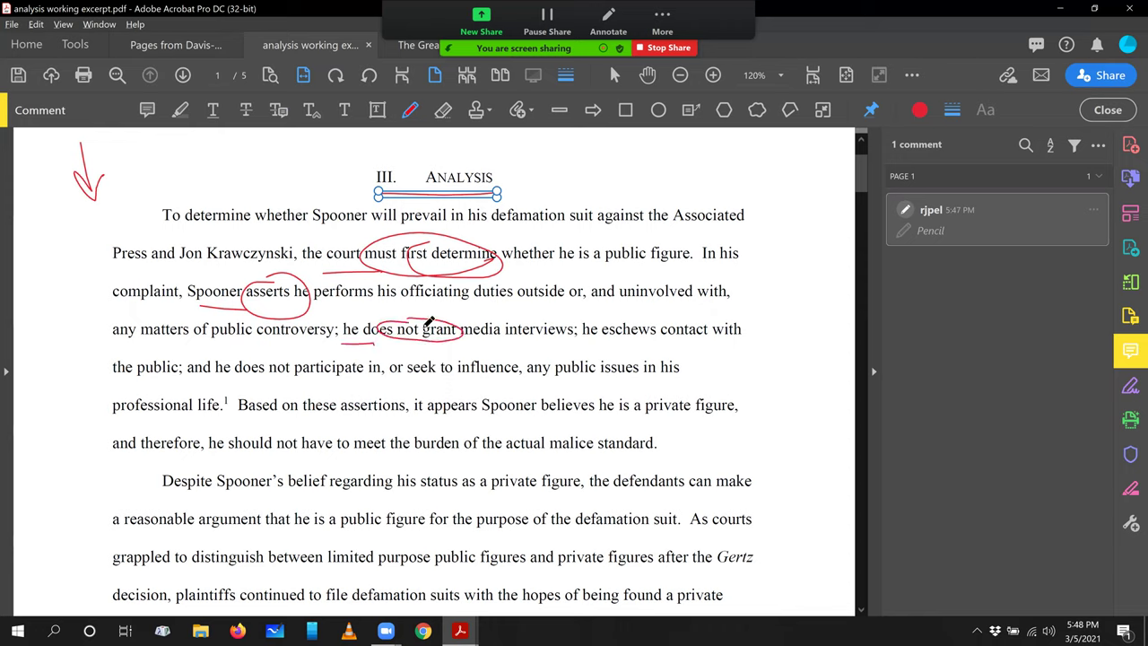
mouse_move(588, 342)
mouse_down()
mouse_move(668, 328)
mouse_move(628, 316)
mouse_up()
mouse_move(211, 376)
mouse_down()
mouse_move(355, 360)
mouse_move(296, 357)
mouse_up()
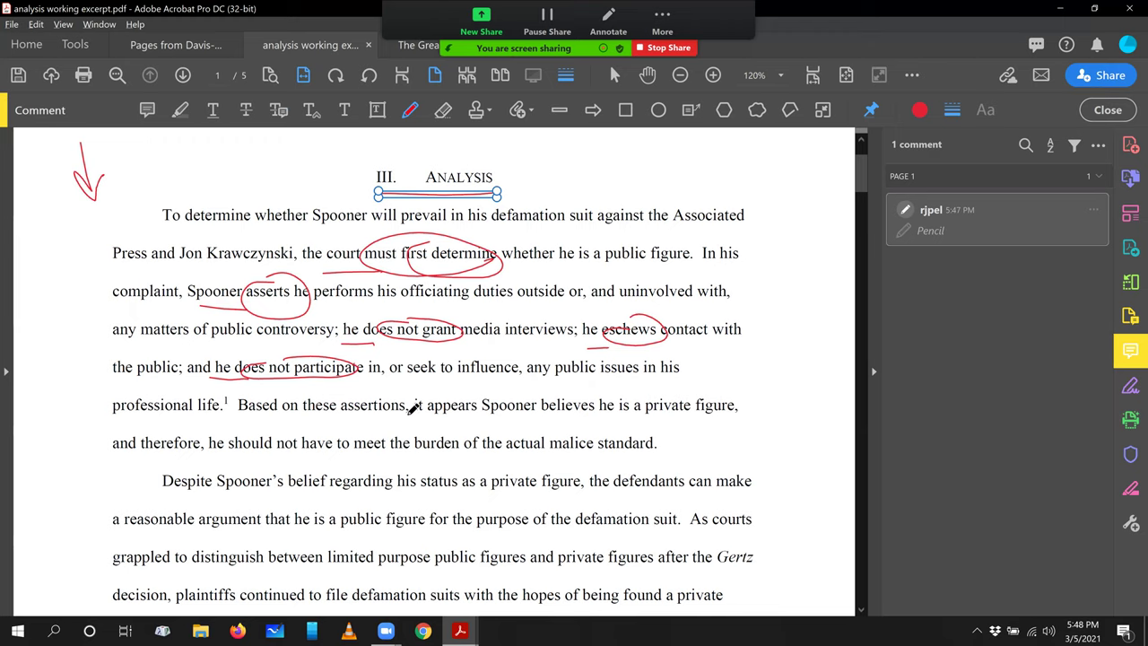
mouse_move(411, 414)
mouse_down()
mouse_move(491, 416)
mouse_move(459, 394)
mouse_up()
drag(108, 459, 148, 453)
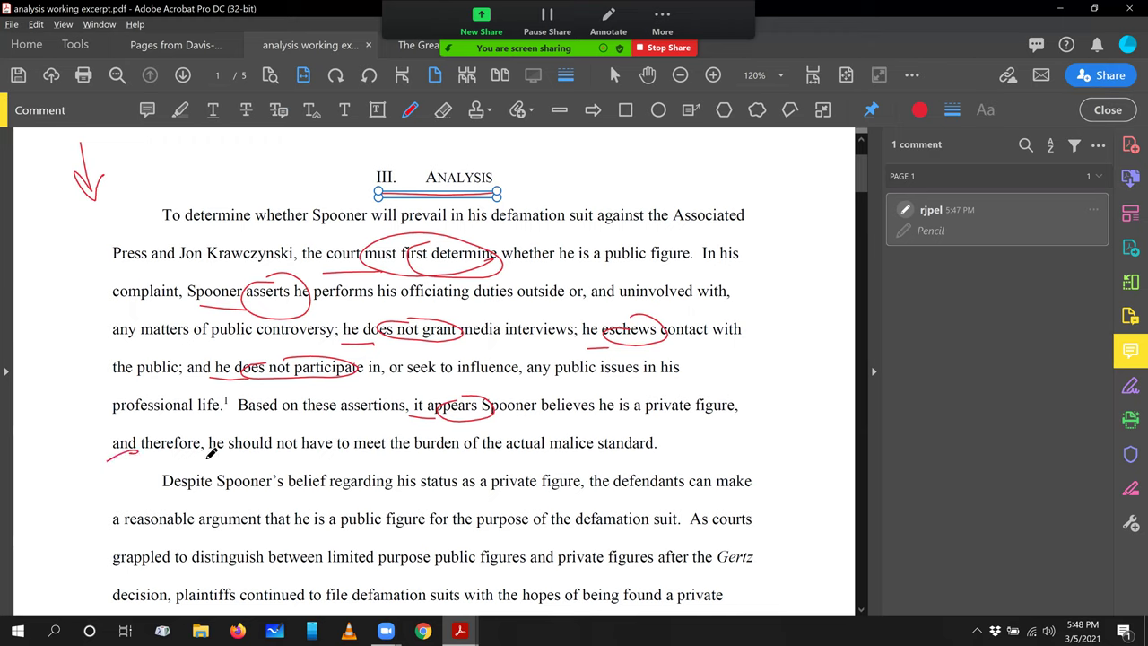
mouse_move(207, 455)
mouse_down()
mouse_move(379, 449)
mouse_move(328, 428)
mouse_move(276, 431)
mouse_move(259, 453)
mouse_up()
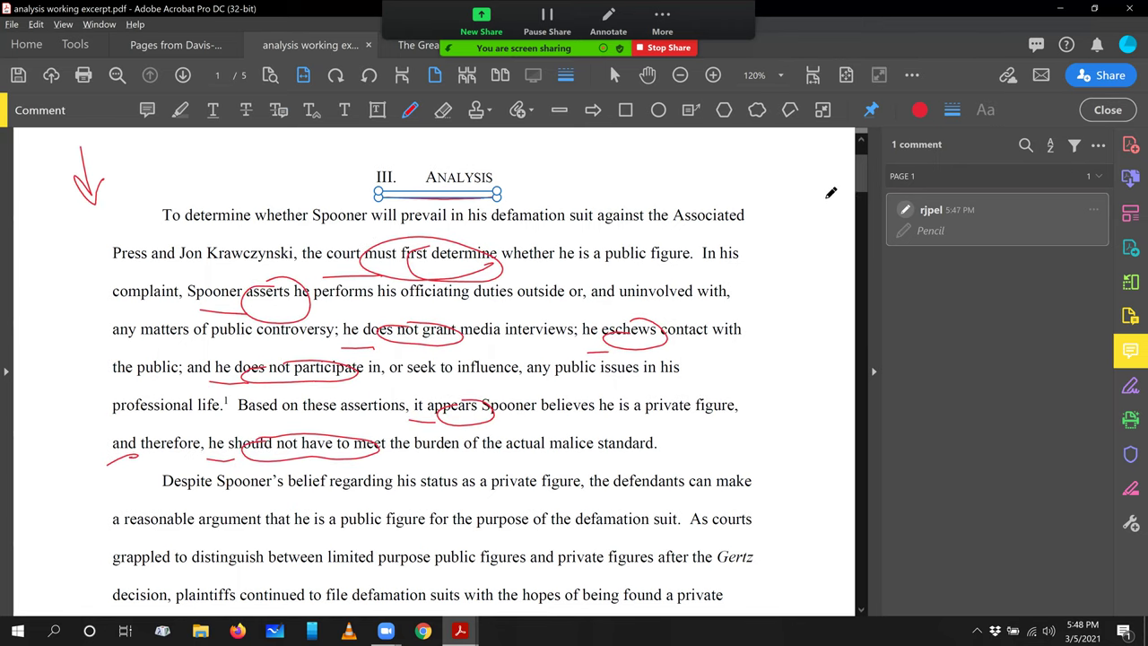
Step: Underline 'defendants', 'courts' and 'plaintiffs', and circle 'can make', 'grappled to' and 'continued to'
drag(861, 186, 861, 201)
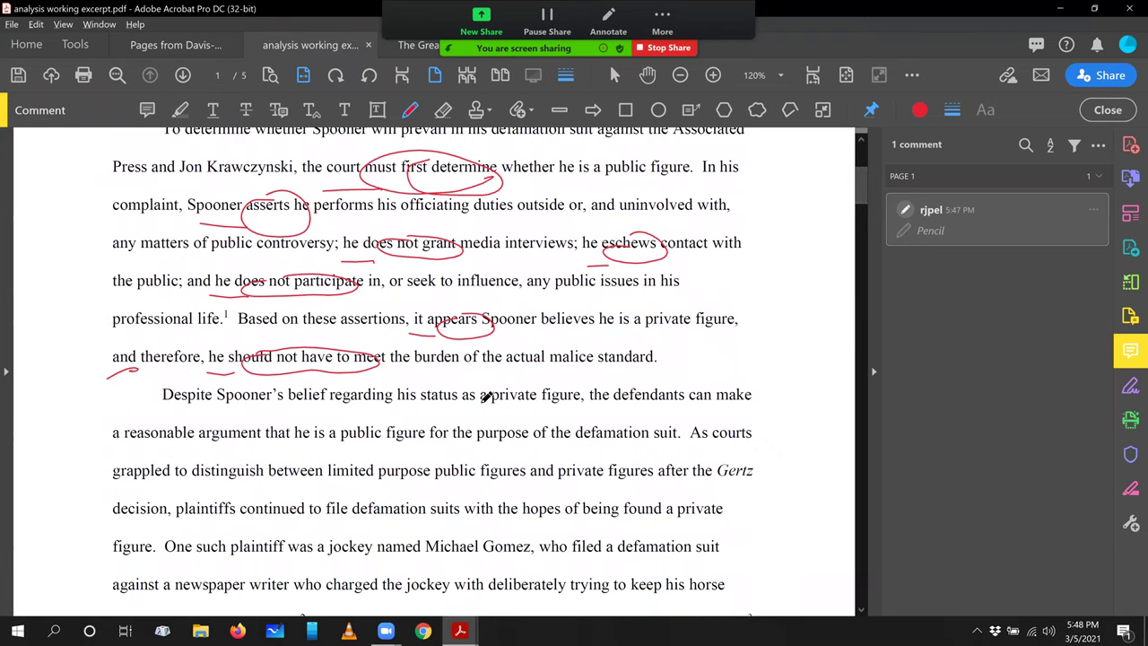
drag(678, 408, 607, 414)
mouse_move(756, 376)
mouse_down()
mouse_move(710, 385)
mouse_move(761, 397)
mouse_move(755, 370)
mouse_up()
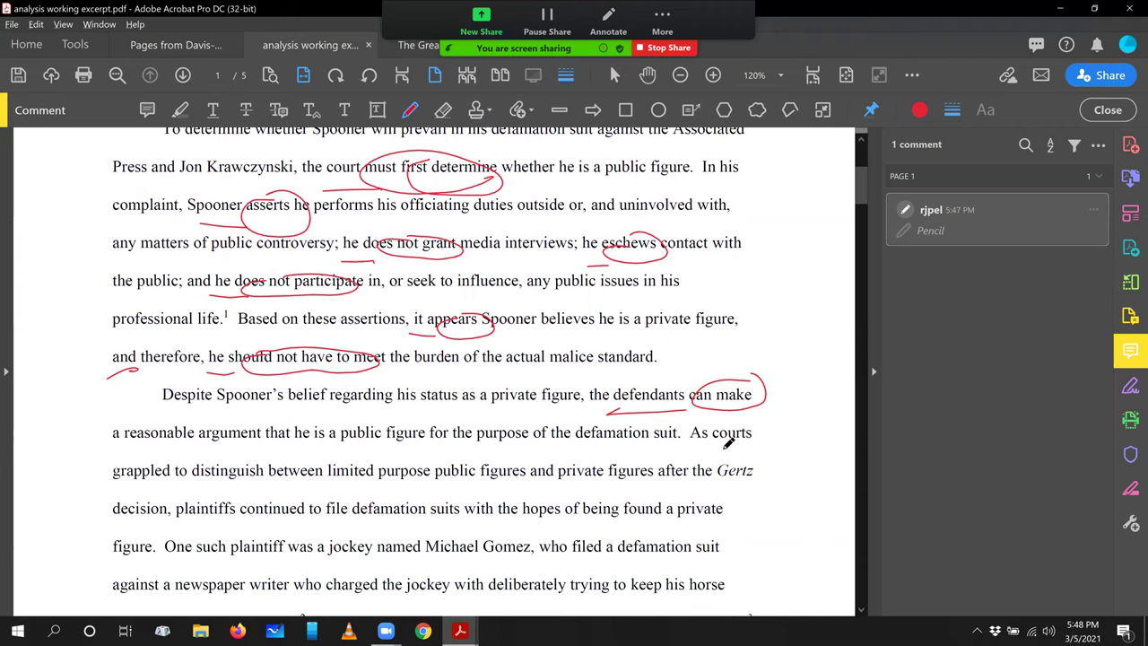
drag(707, 442, 755, 437)
mouse_move(141, 462)
mouse_down()
mouse_move(175, 485)
mouse_move(140, 454)
mouse_up()
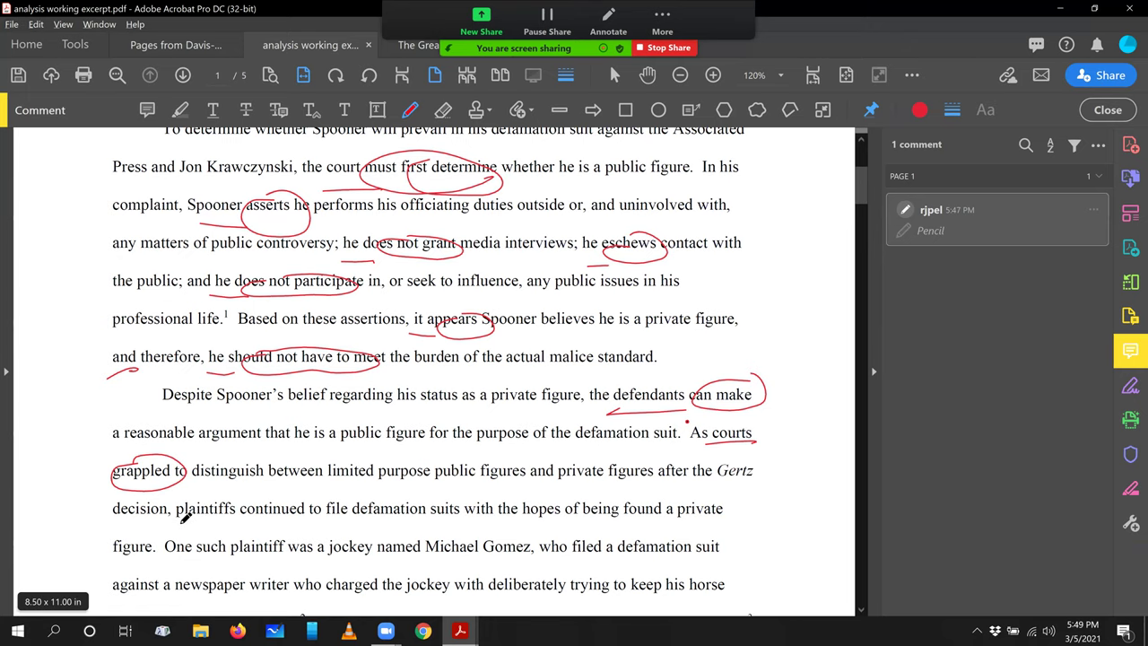
mouse_move(188, 520)
mouse_down()
mouse_move(294, 524)
mouse_move(313, 493)
mouse_move(262, 494)
mouse_up()
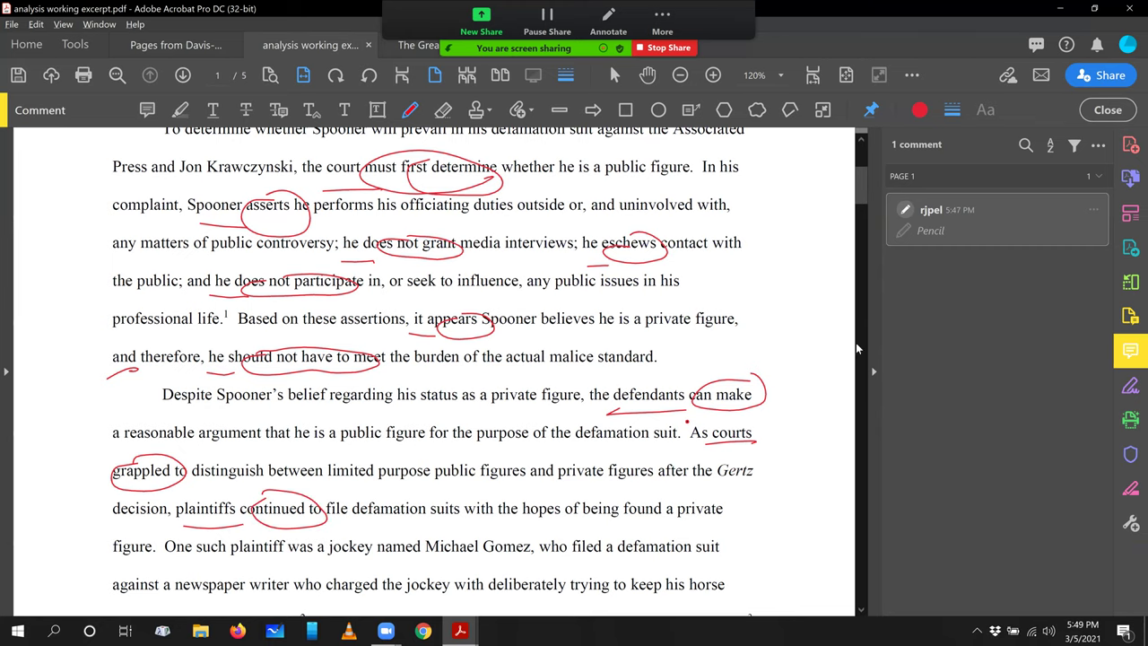
Step: Underline 'One such plaintiff', 'who', 'trial court', 'judge', 'The judge'; circle 'filed', 'considered', 'noted', 'further stated'
drag(862, 191, 861, 221)
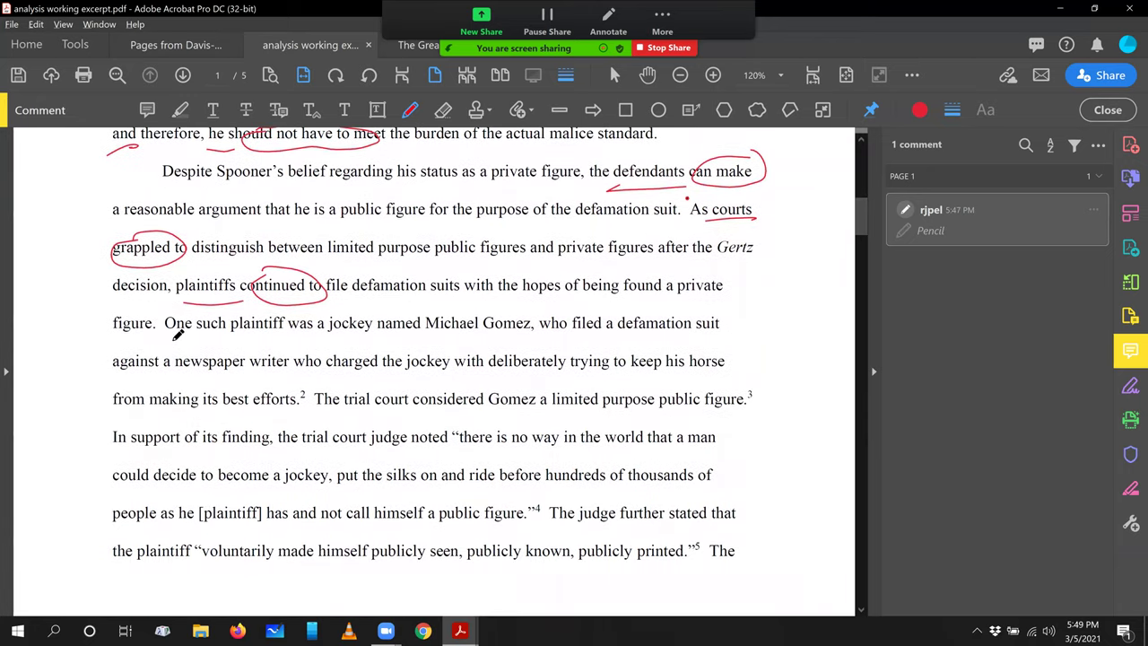
mouse_move(184, 338)
mouse_down()
mouse_move(337, 327)
mouse_move(310, 311)
mouse_up()
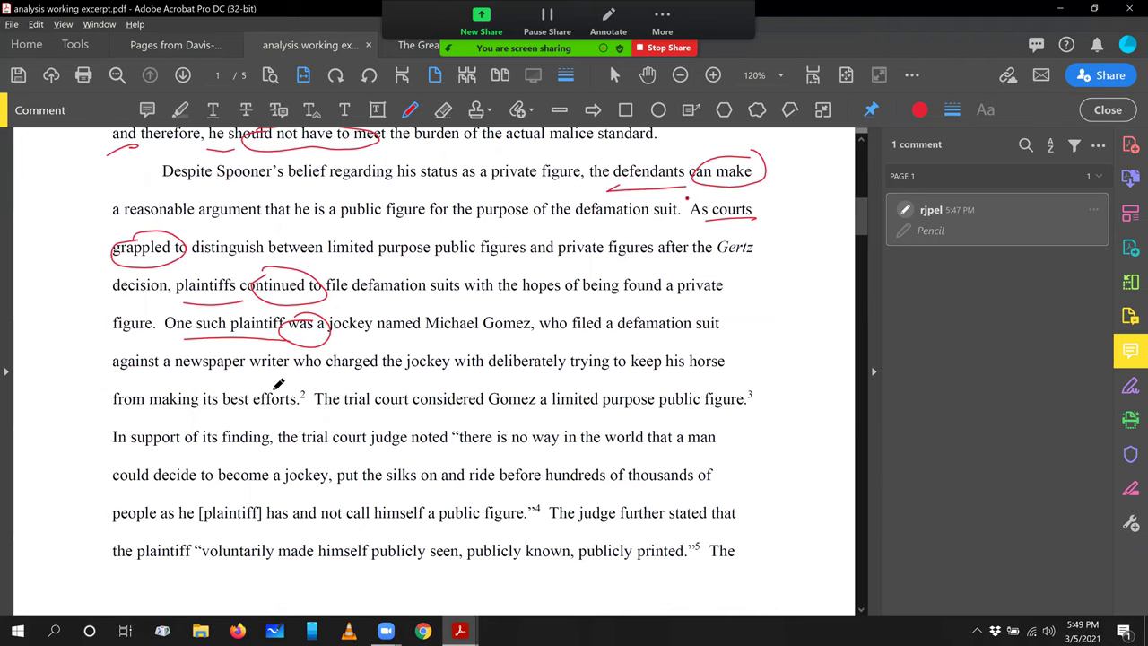
drag(539, 314, 543, 345)
mouse_move(545, 338)
mouse_down()
mouse_move(596, 343)
mouse_move(593, 311)
mouse_move(574, 330)
mouse_up()
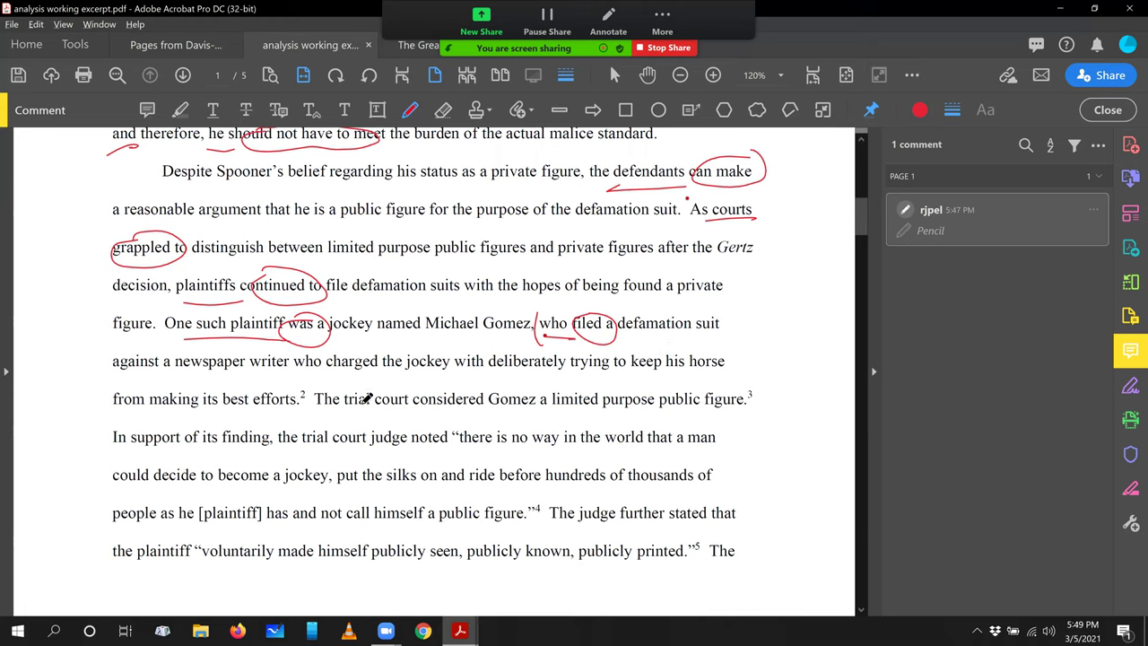
mouse_move(362, 415)
mouse_down()
mouse_move(429, 412)
mouse_move(421, 405)
mouse_move(481, 385)
mouse_move(453, 395)
mouse_up()
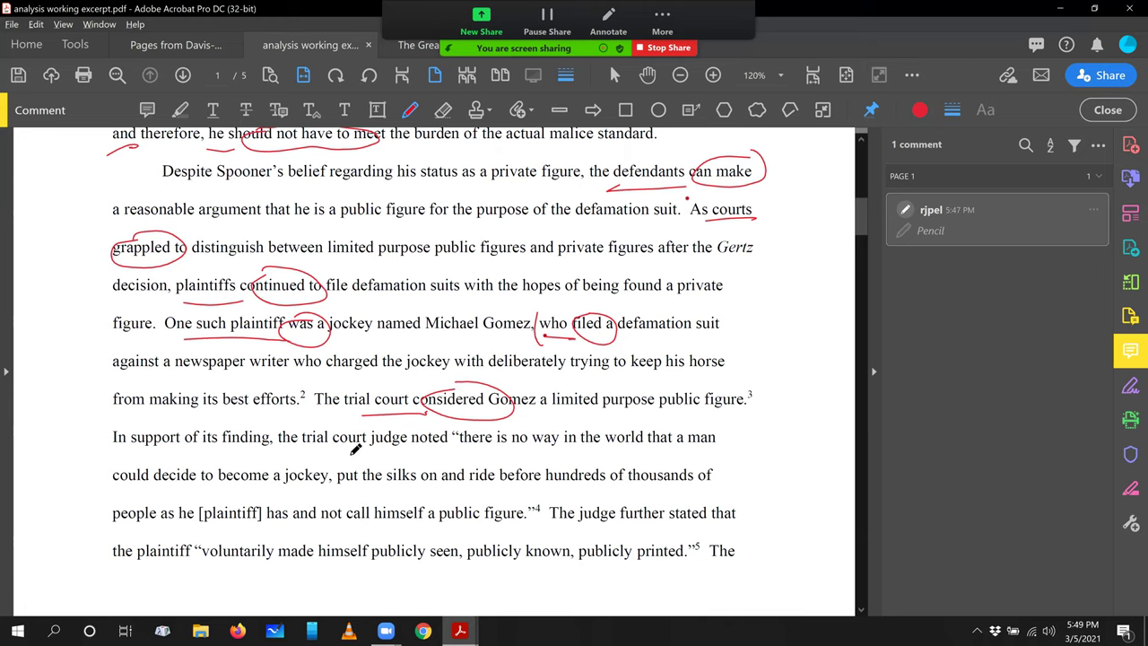
mouse_move(357, 454)
mouse_down()
mouse_move(464, 433)
mouse_move(446, 436)
mouse_up()
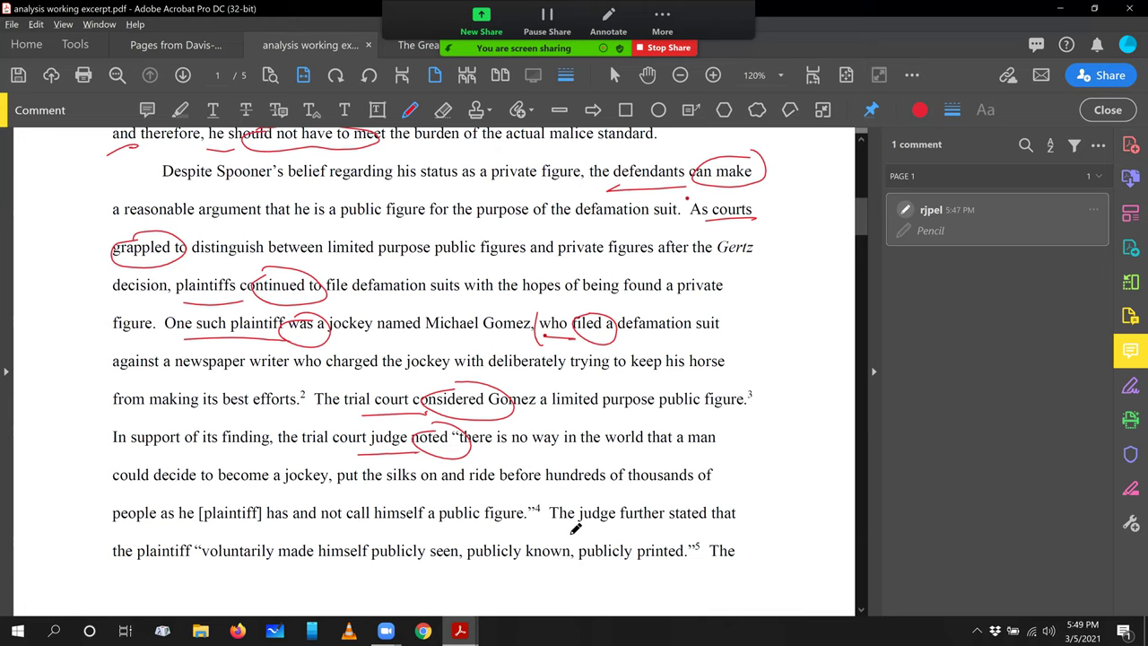
mouse_move(574, 529)
mouse_down()
mouse_move(726, 510)
mouse_move(654, 495)
mouse_up()
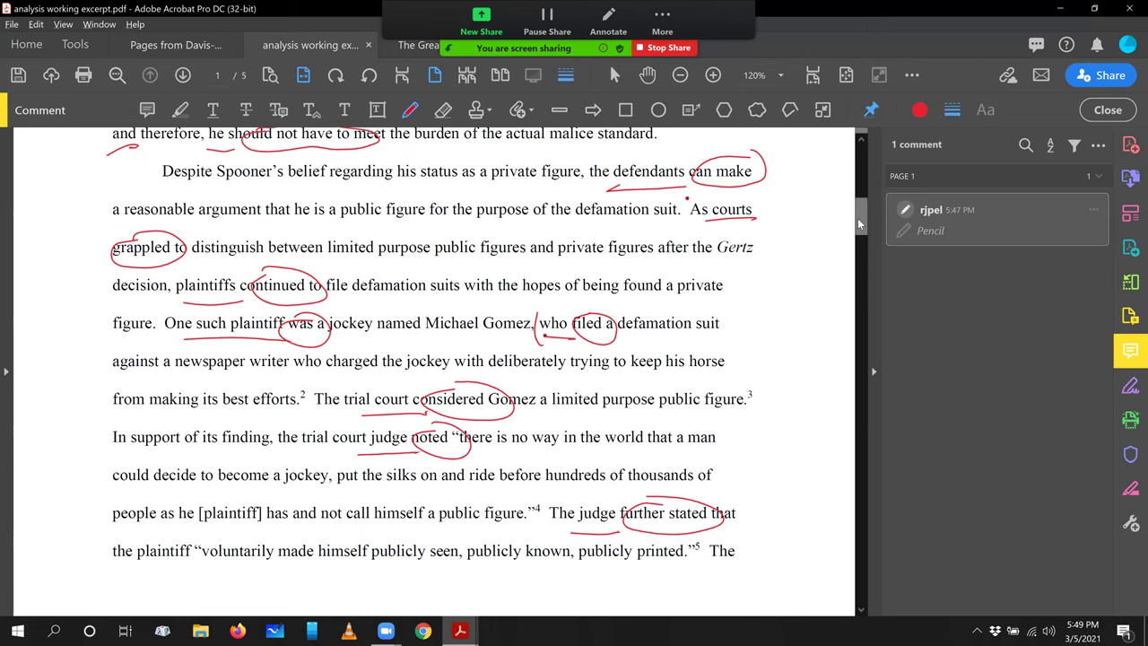
Step: Double-underline 'court must first determine' and draw arc arrows from 'first' toward 'determine' and 'will'
drag(859, 225, 856, 169)
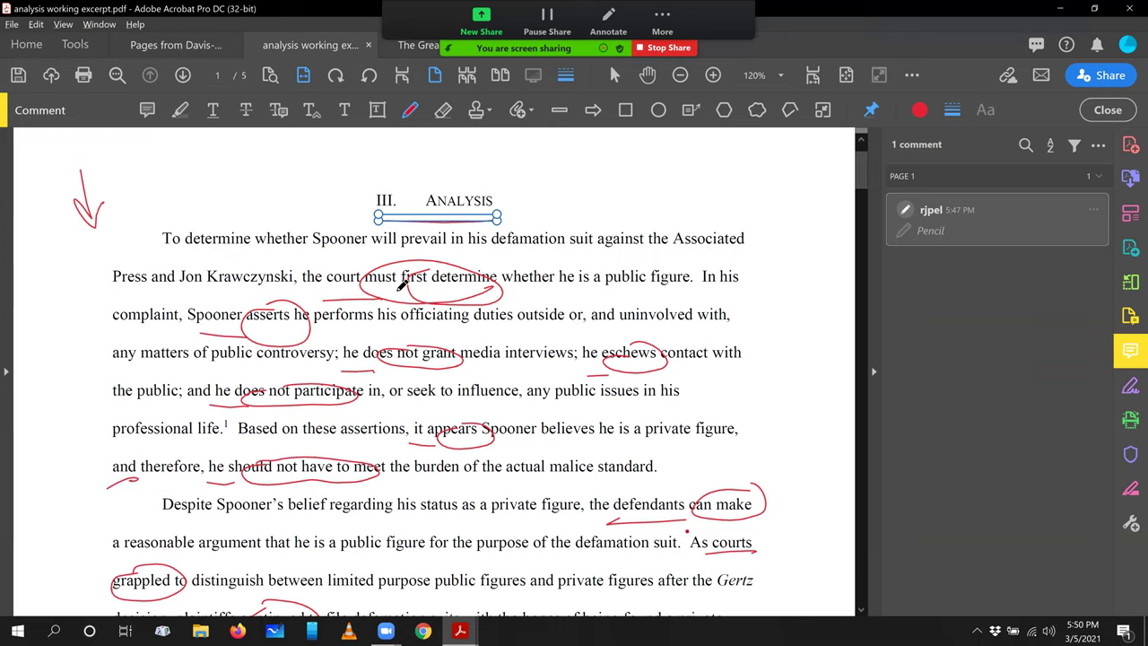
mouse_move(401, 254)
mouse_down()
mouse_move(399, 269)
mouse_move(422, 269)
mouse_up()
mouse_move(356, 285)
mouse_down()
mouse_move(489, 287)
mouse_move(476, 287)
mouse_up()
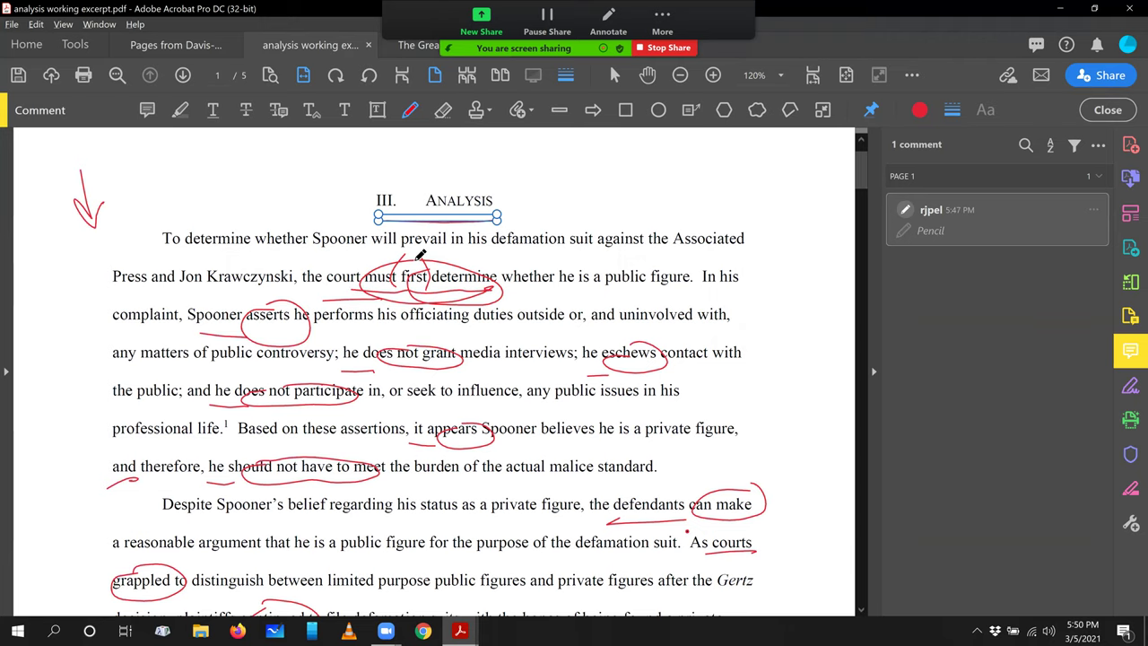
mouse_move(417, 259)
mouse_down()
mouse_move(492, 246)
mouse_move(522, 282)
mouse_up()
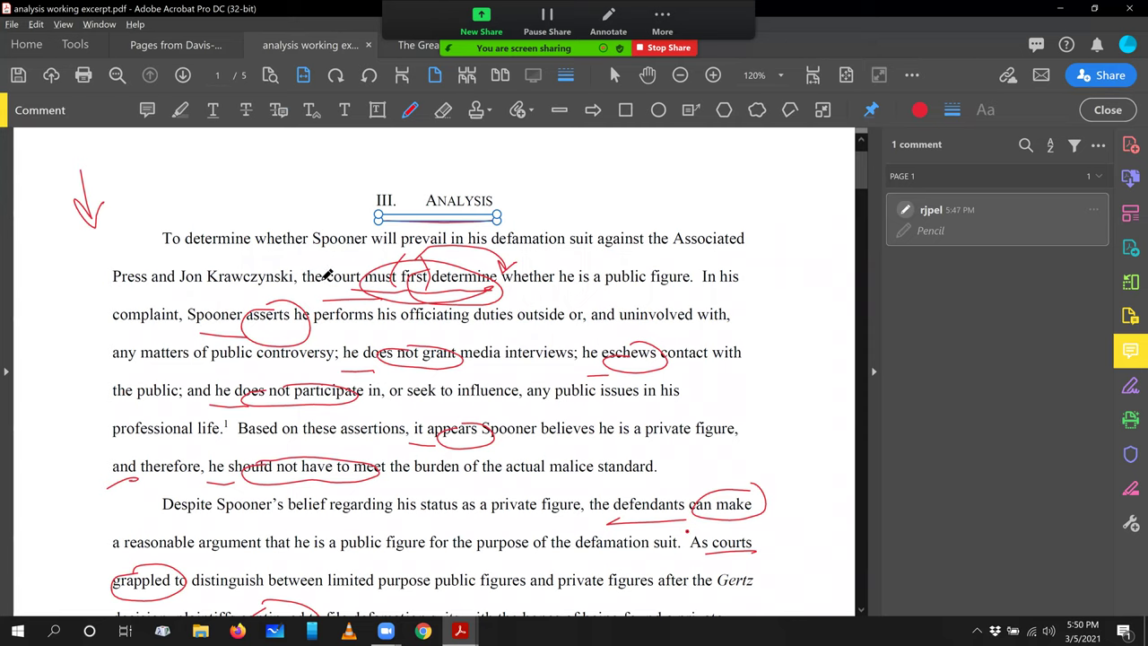
drag(420, 244, 363, 250)
drag(372, 285, 492, 288)
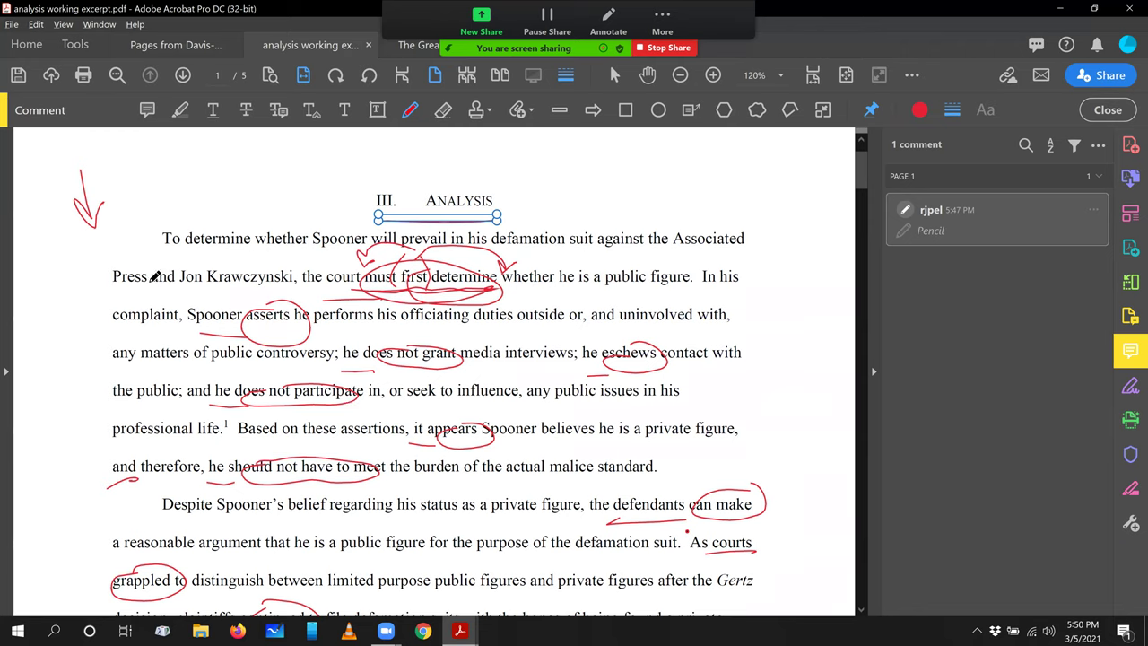
Step: Bracket the first Analysis paragraph in both margins and add curved marks around 'it appears Spooner'
mouse_move(94, 282)
mouse_down()
mouse_move(77, 437)
mouse_move(87, 457)
mouse_up()
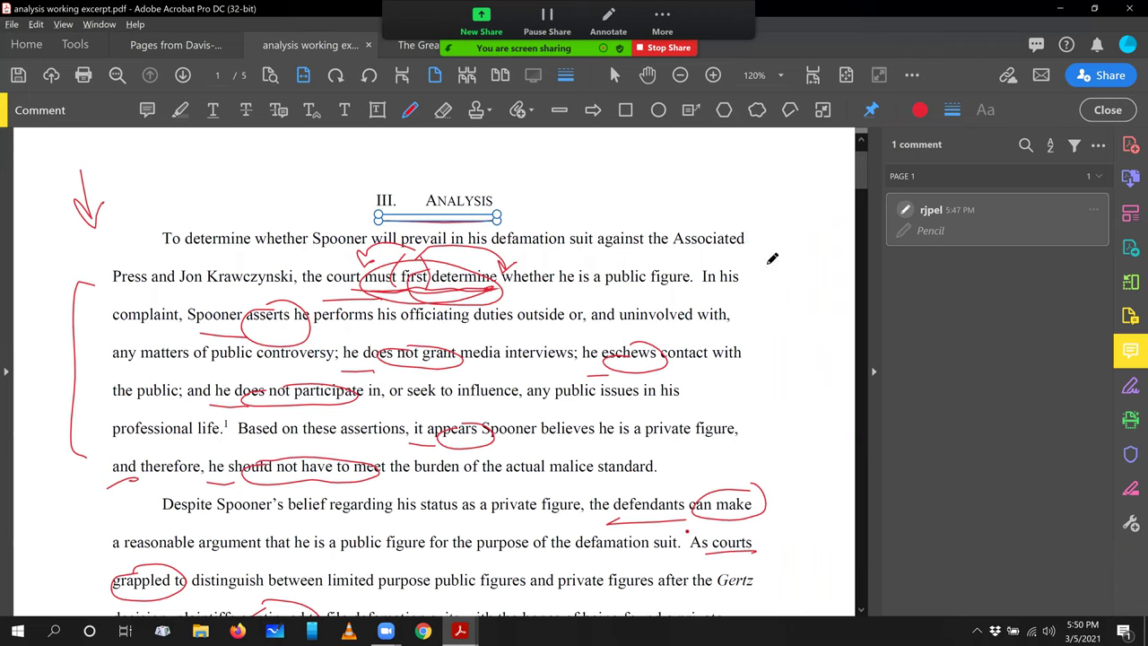
drag(773, 257, 766, 452)
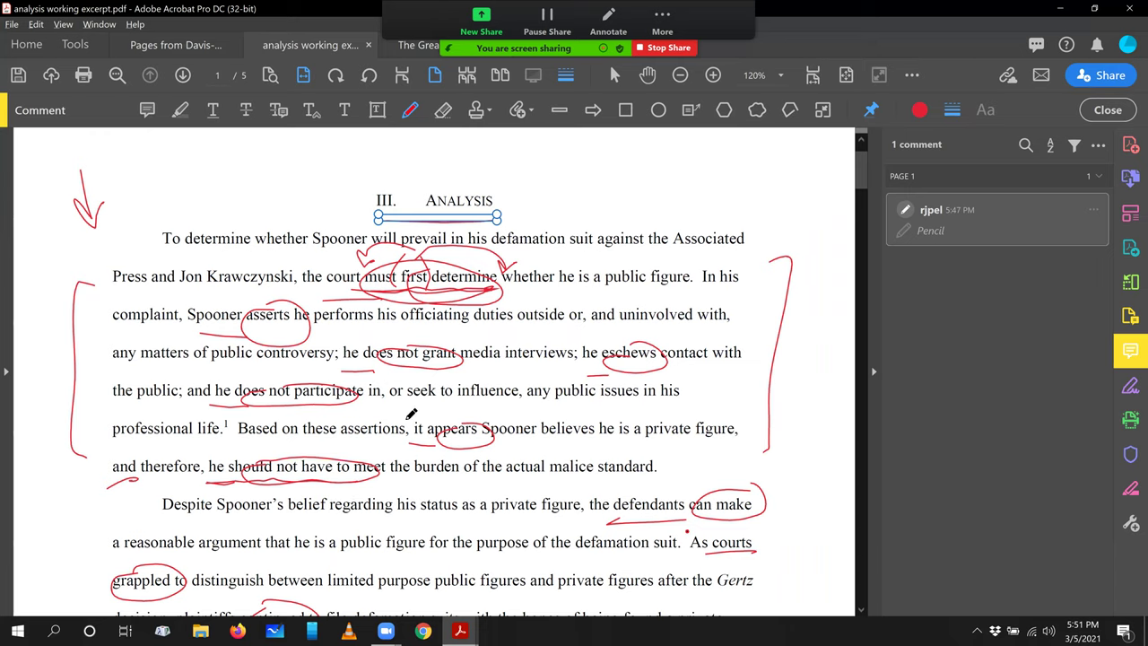
mouse_move(411, 412)
mouse_down()
mouse_move(490, 439)
mouse_move(481, 450)
mouse_up()
mouse_move(493, 414)
mouse_down()
mouse_move(508, 410)
mouse_move(487, 435)
mouse_up()
Step: Loop under 'appears', circle 'Spooner believes', and hand-write a 'B' above 'appears'
mouse_move(481, 428)
mouse_down()
mouse_move(523, 456)
mouse_move(536, 441)
mouse_up()
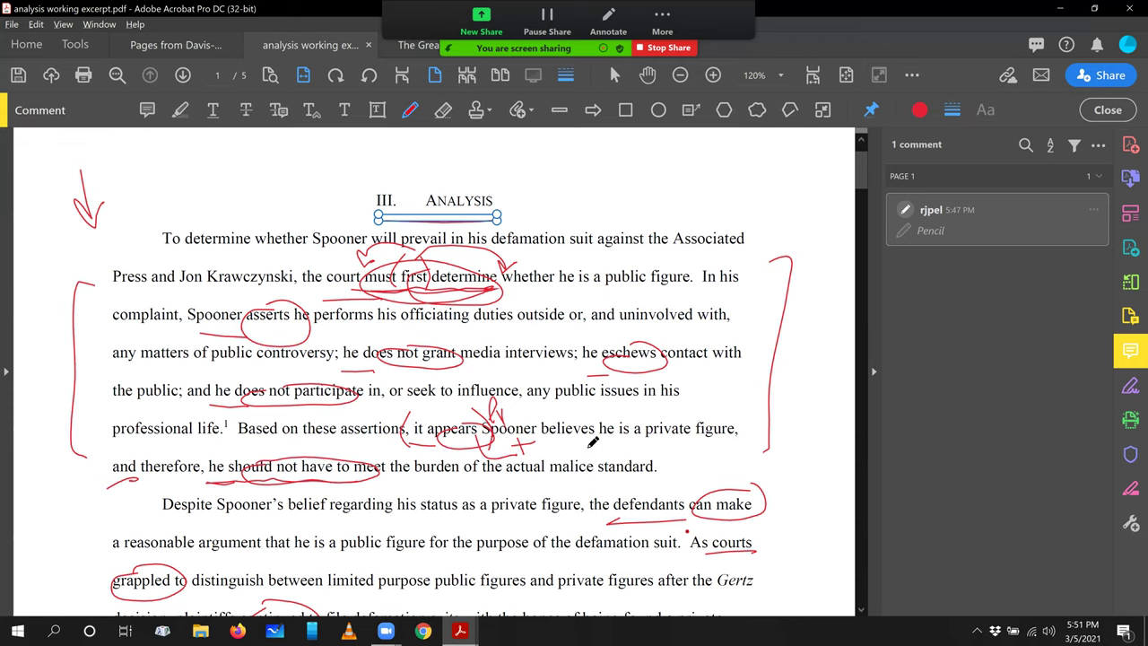
mouse_move(508, 436)
mouse_down()
mouse_move(567, 407)
mouse_move(517, 422)
mouse_up()
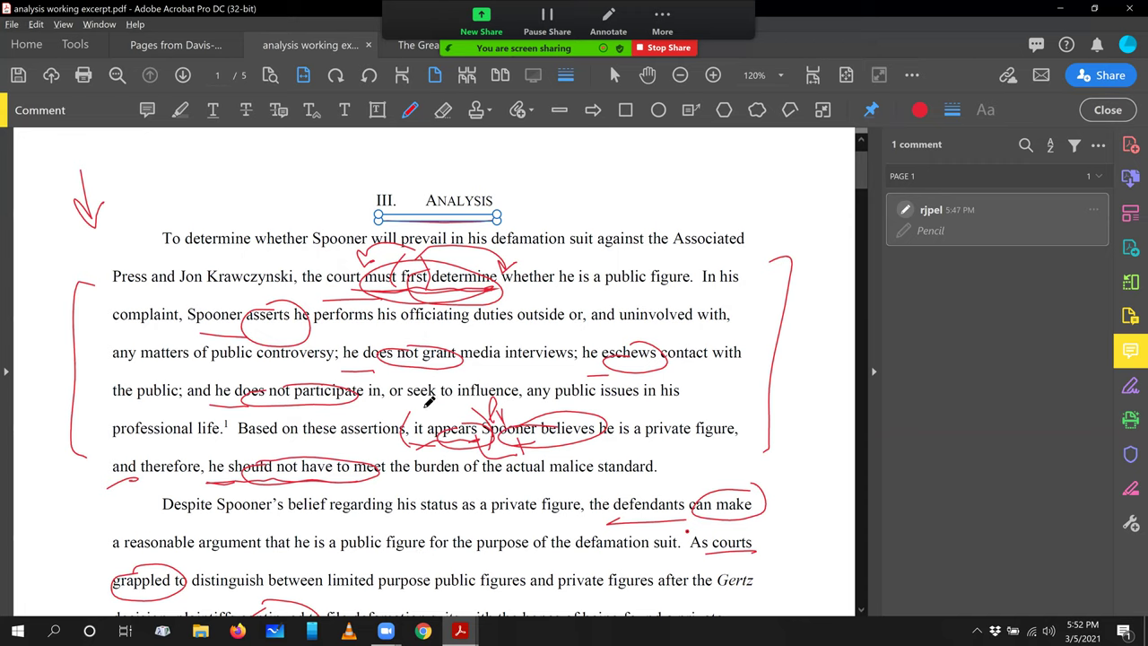
mouse_move(421, 400)
mouse_down()
mouse_move(438, 406)
mouse_move(422, 419)
mouse_up()
Step: Scribble notes across 'it appears', underline 'Spooner believes', and write a note above it
mouse_move(428, 436)
mouse_down()
mouse_move(460, 408)
mouse_move(469, 434)
mouse_move(427, 448)
mouse_move(472, 446)
mouse_up()
mouse_move(554, 436)
mouse_down()
mouse_move(573, 432)
mouse_move(538, 440)
mouse_move(592, 442)
mouse_up()
mouse_move(529, 410)
mouse_down()
mouse_move(516, 405)
mouse_move(543, 417)
mouse_move(547, 395)
mouse_move(570, 387)
mouse_move(587, 404)
mouse_move(583, 422)
mouse_up()
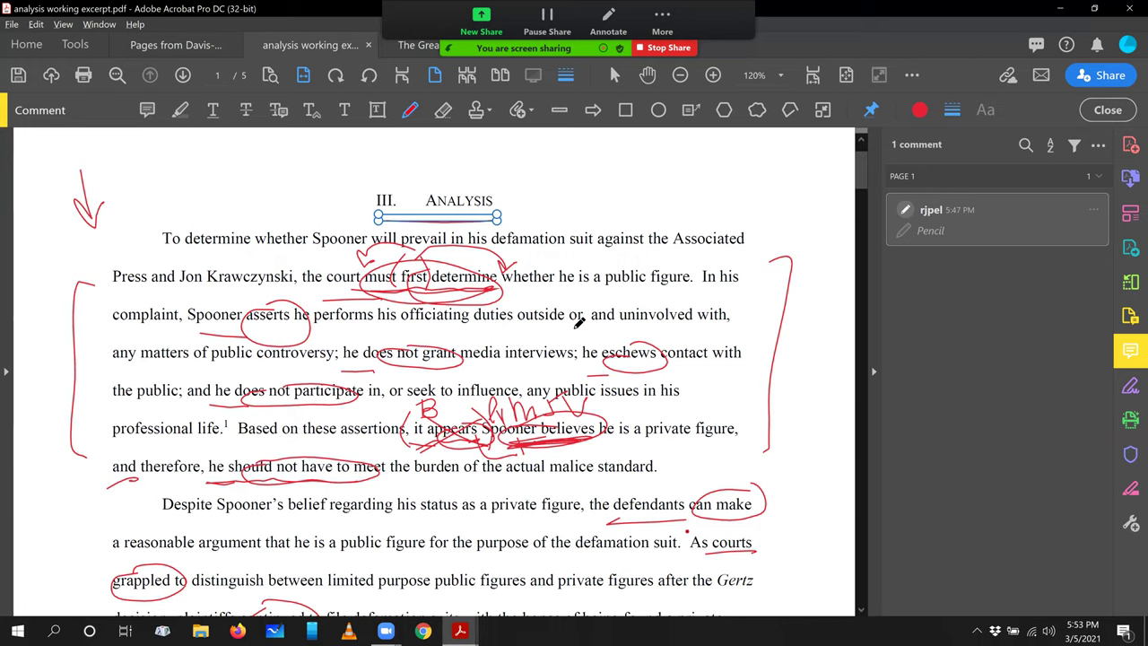
drag(864, 182, 868, 218)
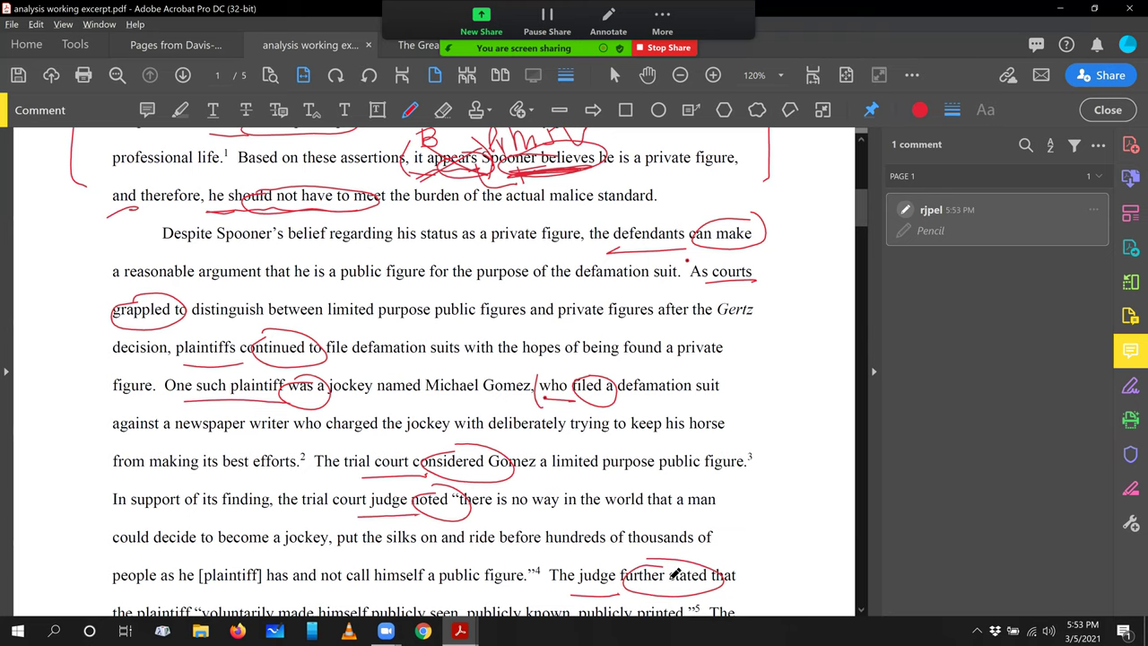
Step: On page 2, underline 'judge clearly' and circle 'found', then return to page 1
drag(866, 221, 859, 224)
scroll(863, 315, down, 3)
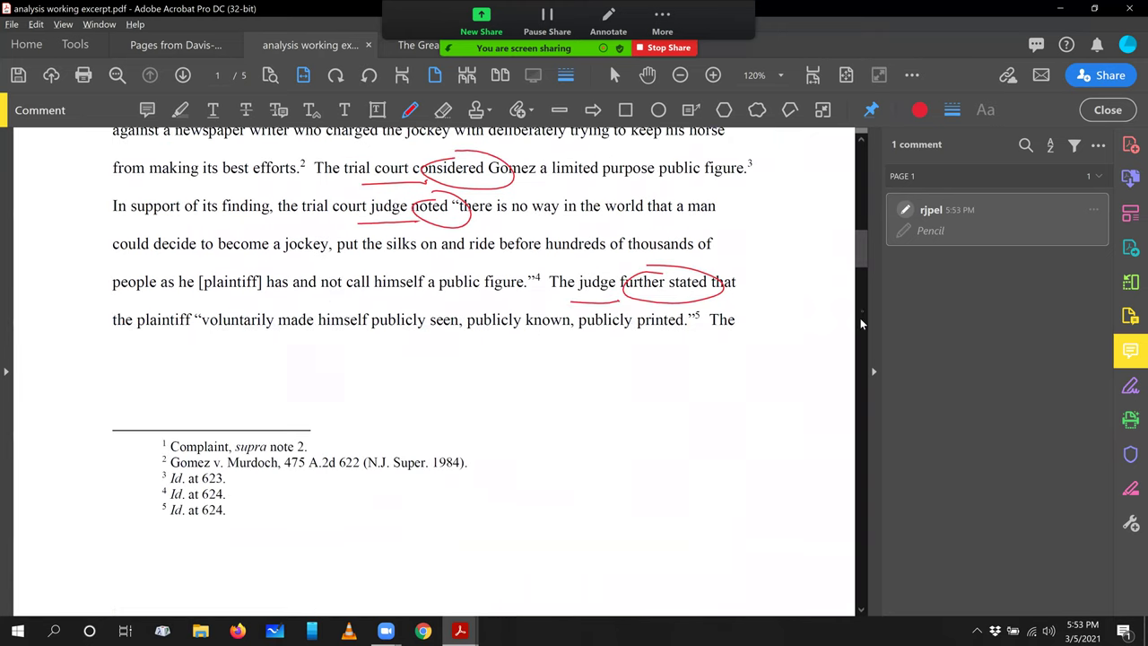
scroll(860, 317, down, 4)
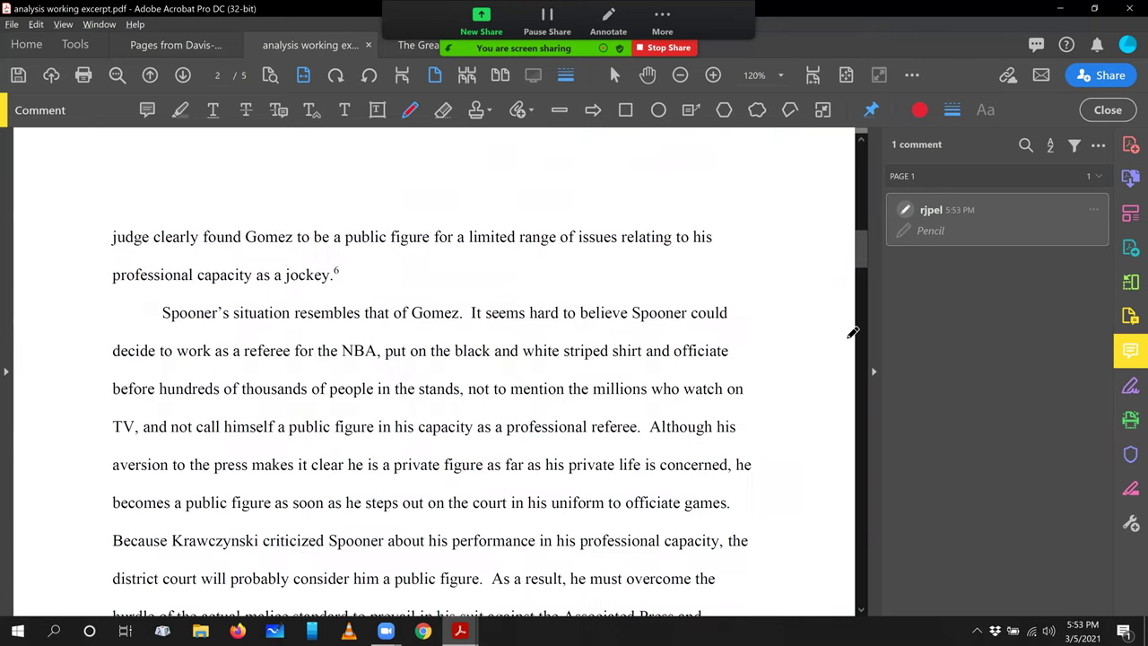
mouse_move(102, 257)
mouse_down()
mouse_move(206, 251)
mouse_move(201, 230)
mouse_up()
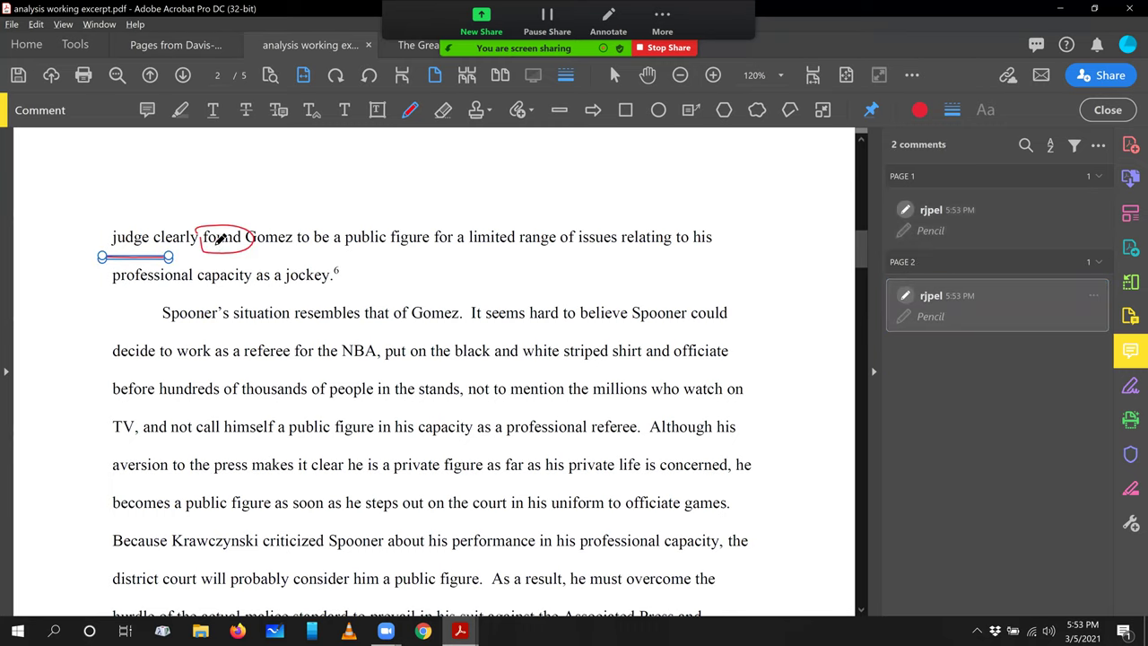
scroll(860, 187, up, 5)
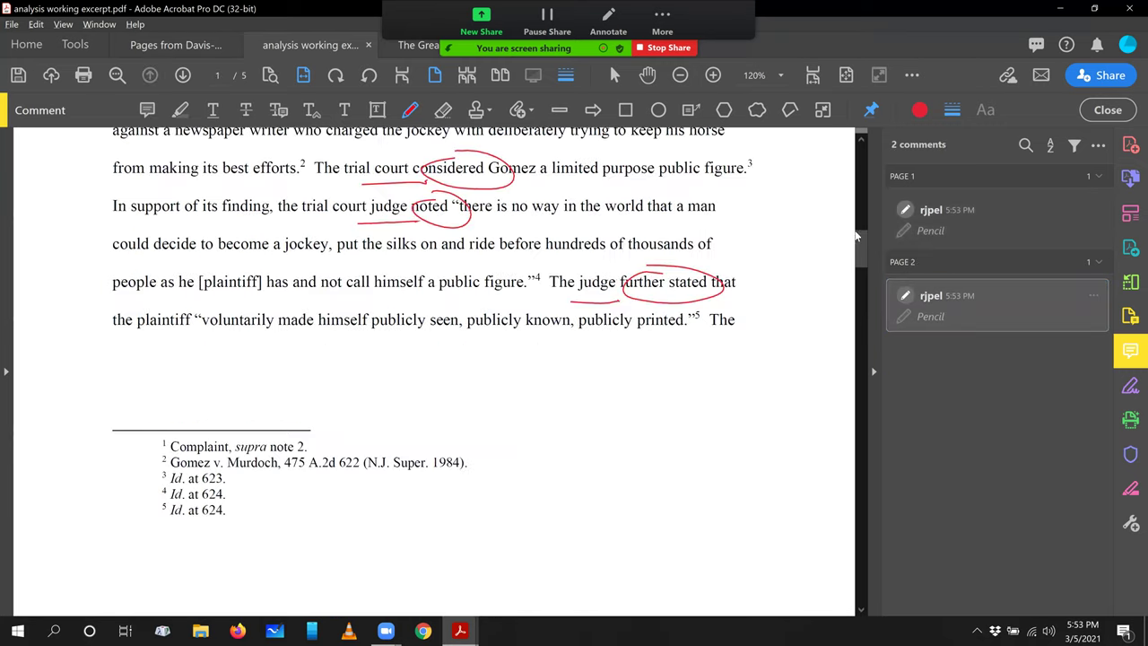
scroll(861, 239, up, 3)
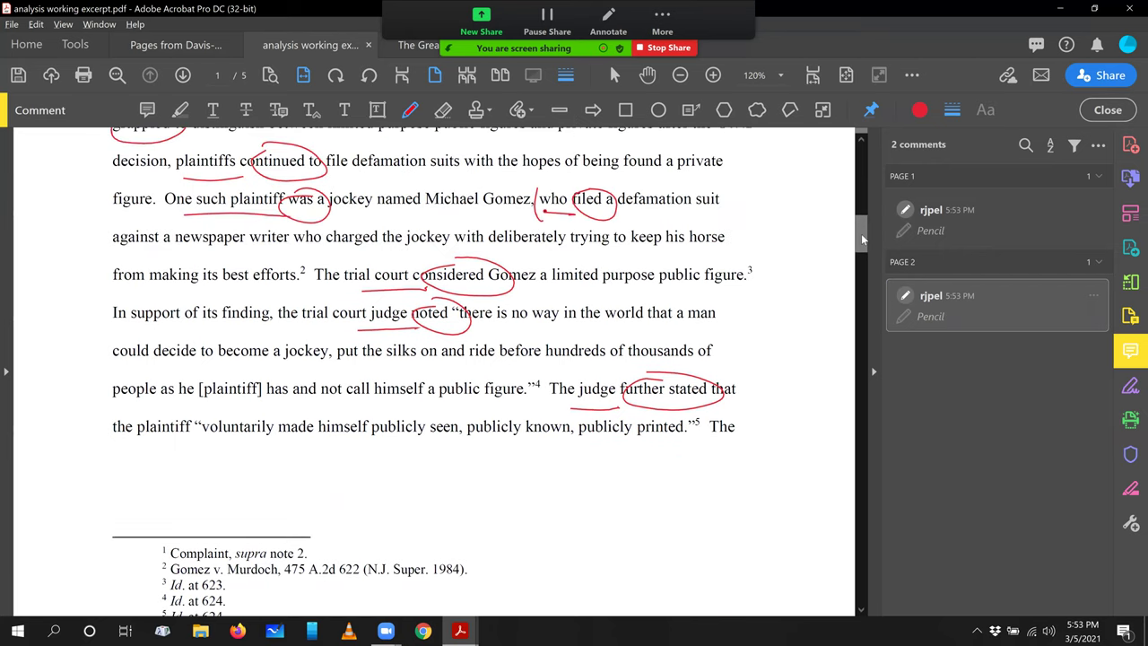
scroll(865, 221, up, 3)
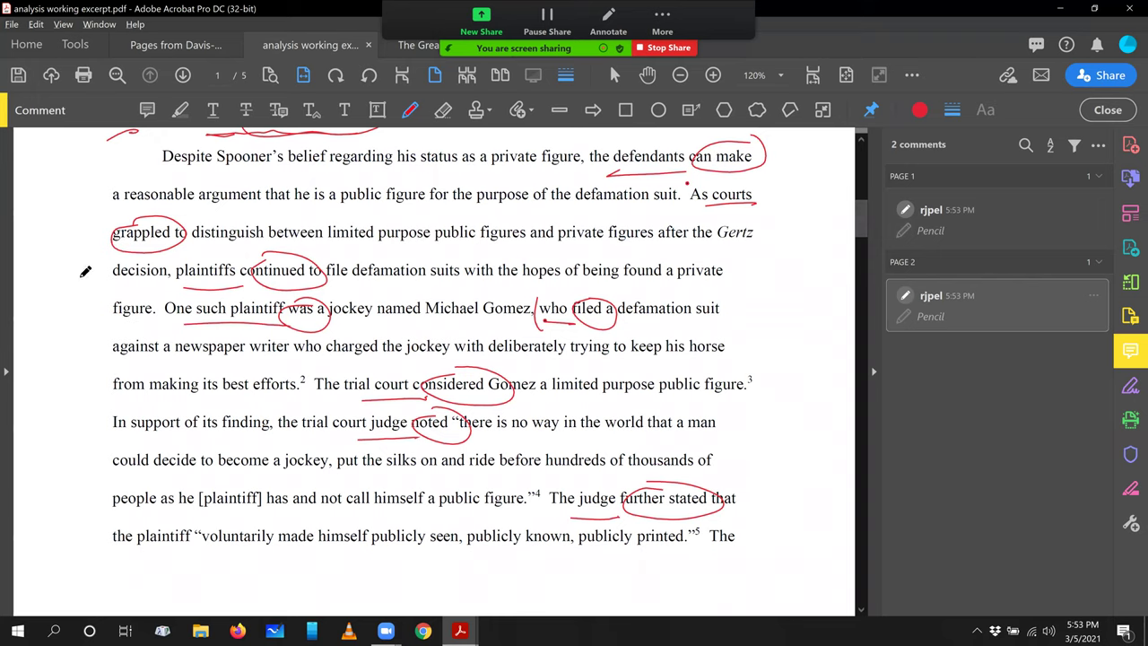
Step: Draw a vertical arrow down the Gomez paragraph's left margin
mouse_move(86, 248)
mouse_down()
mouse_move(92, 499)
mouse_move(106, 543)
mouse_up()
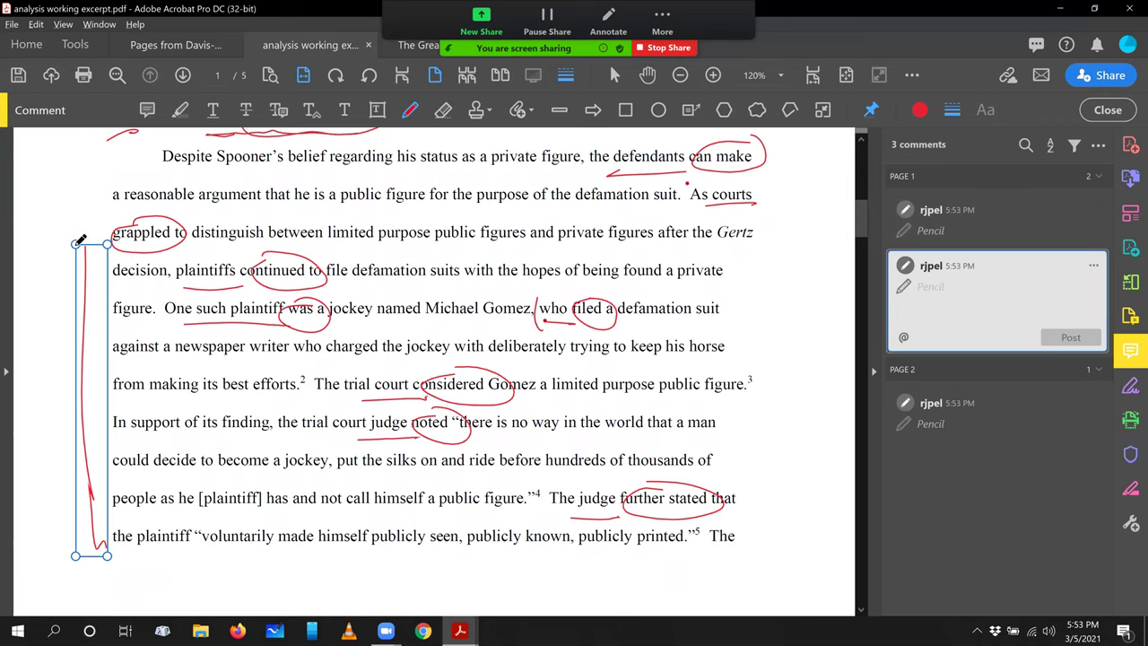
mouse_move(39, 242)
mouse_down()
mouse_move(41, 264)
mouse_move(58, 265)
mouse_up()
drag(77, 547, 65, 561)
drag(863, 231, 861, 269)
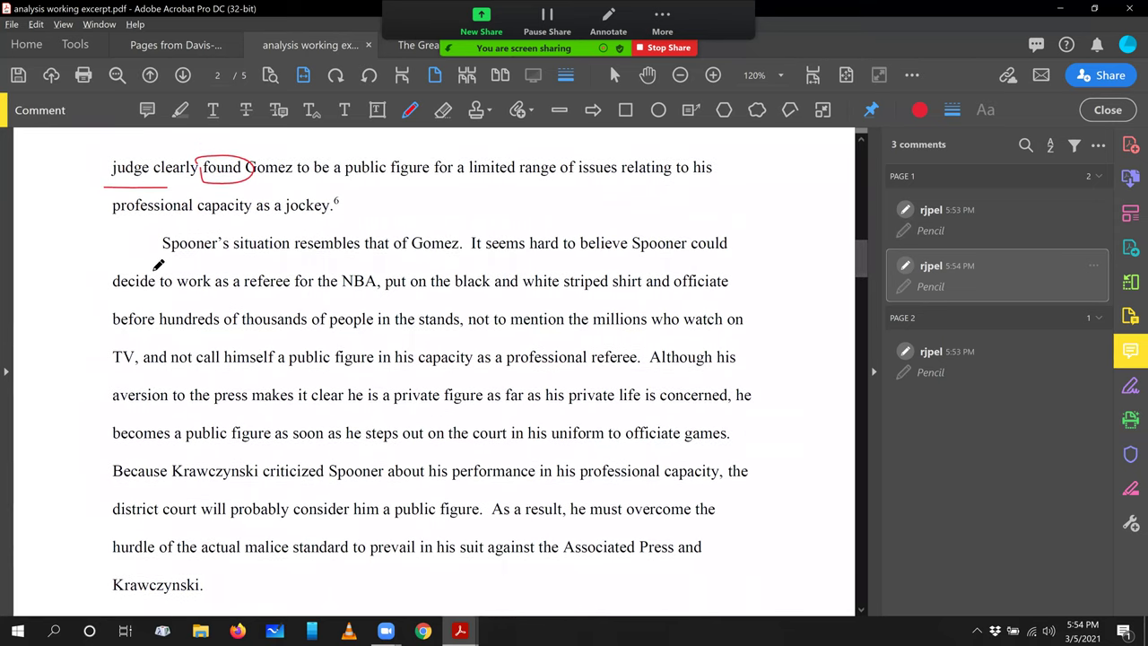
Step: Underline 'Spooner's situation resembles' on page 2 and 'defendants can make' on page 1, slashing 'grappled'
drag(154, 266, 468, 263)
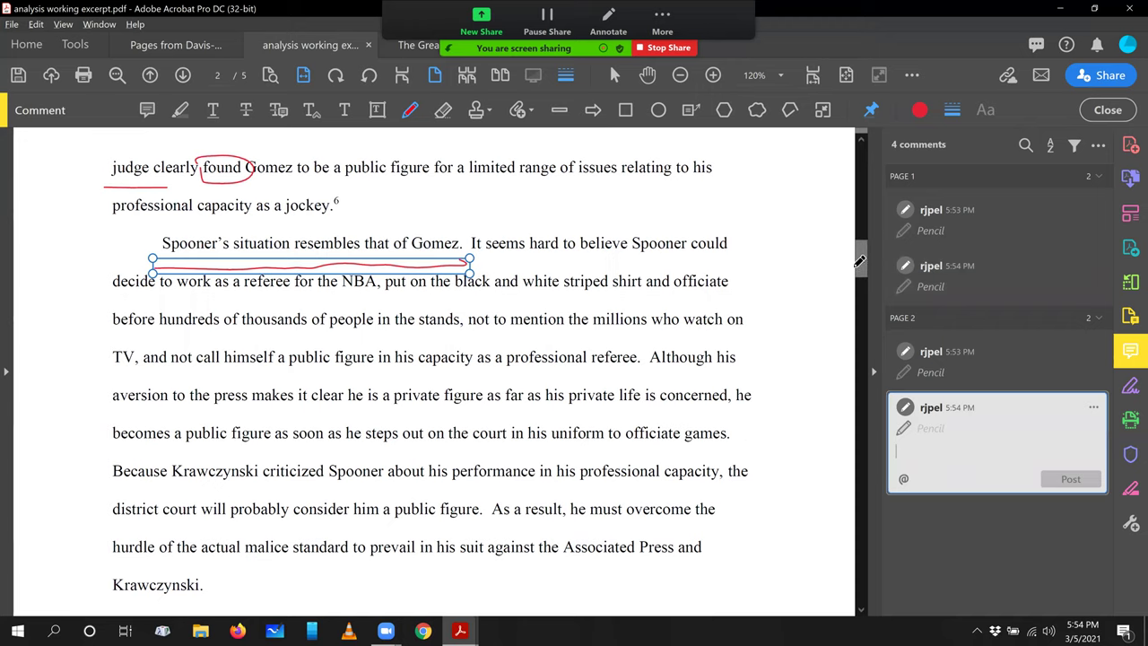
scroll(862, 249, up, 5)
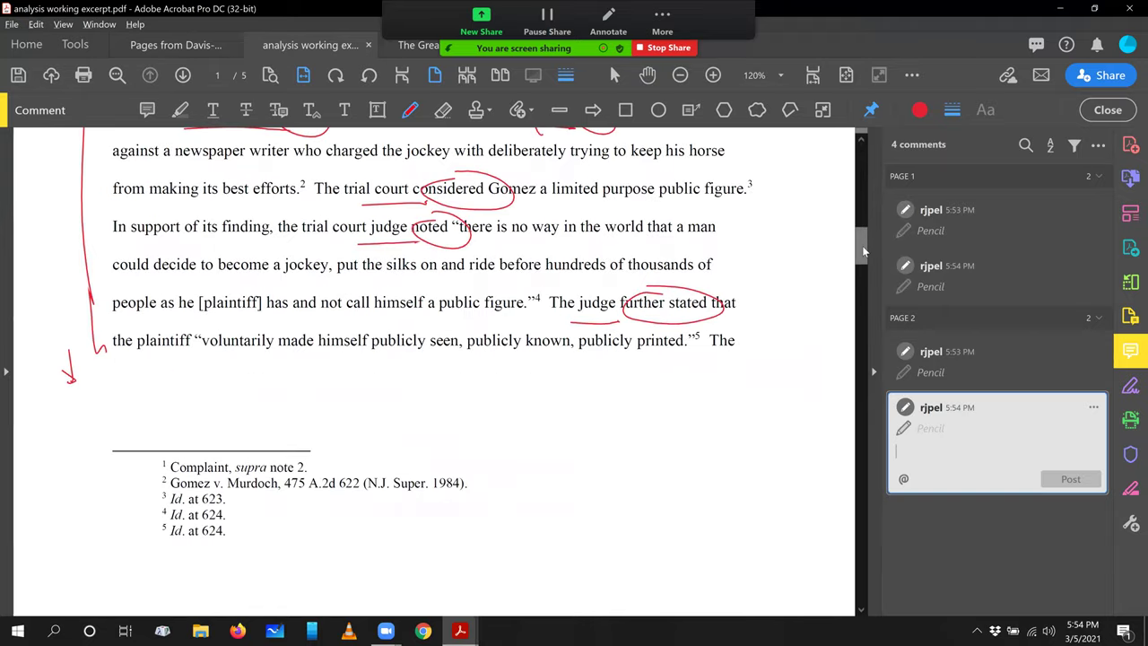
scroll(864, 240, up, 3)
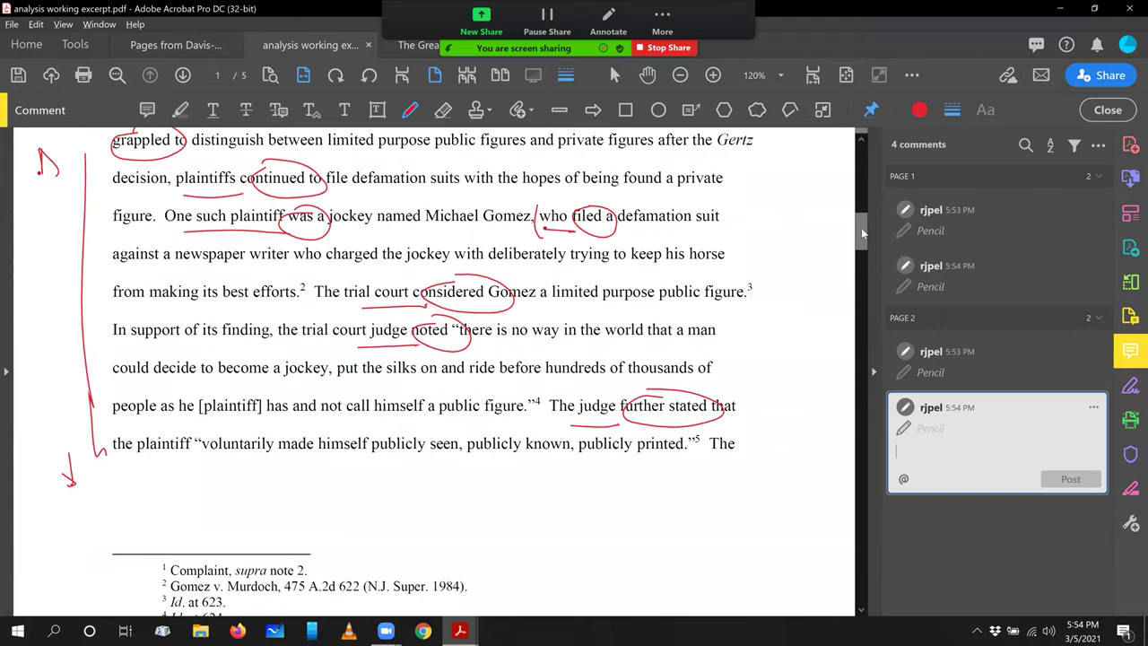
scroll(863, 234, up, 2)
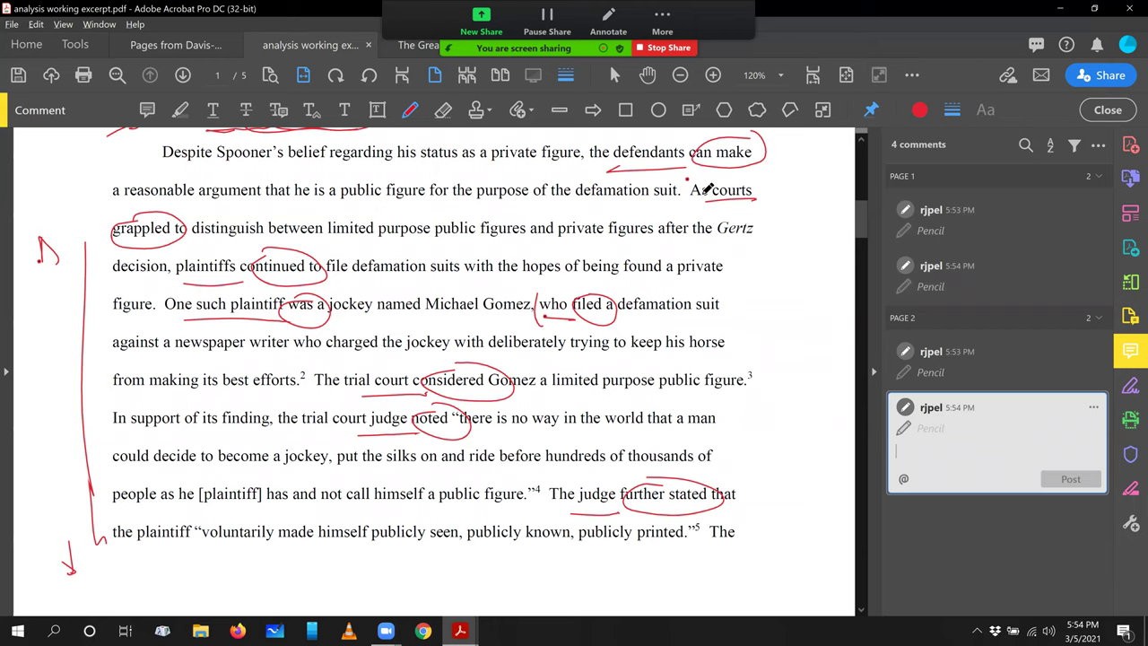
drag(626, 165, 753, 165)
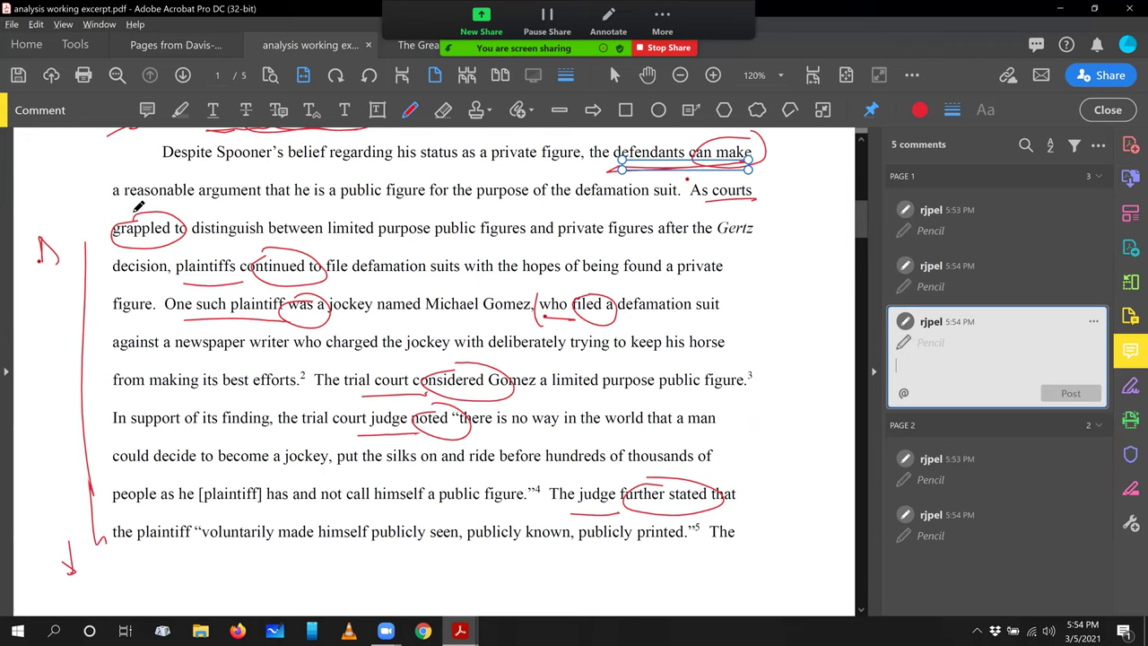
drag(172, 224, 118, 237)
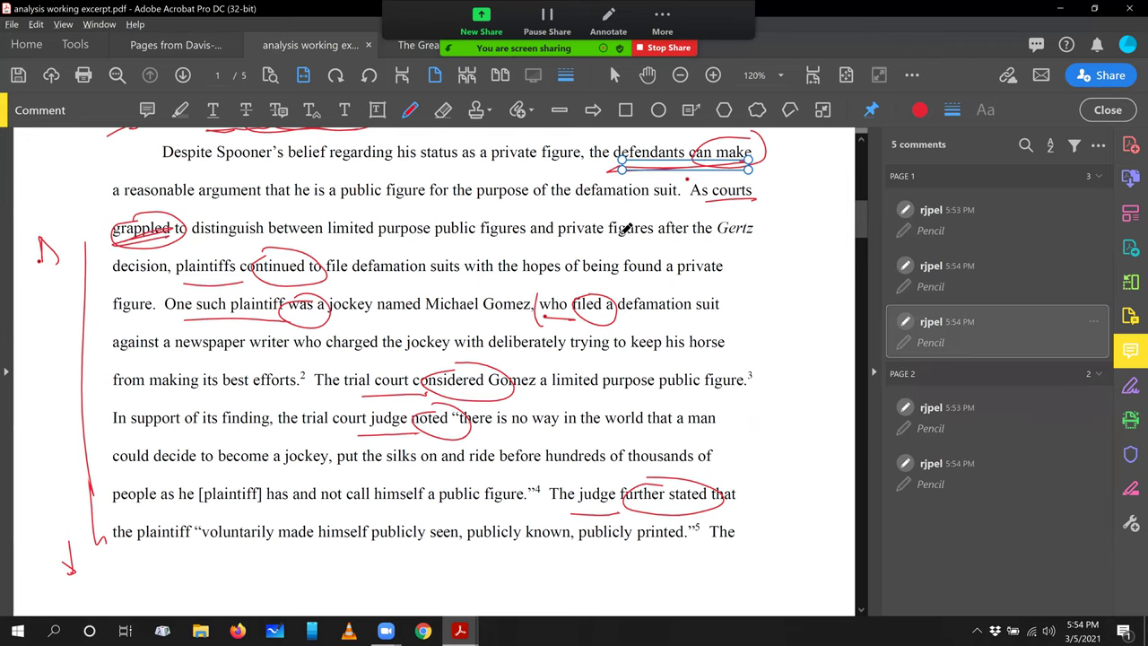
Step: Redraw the loop around 'grappled to' and underline 'distinguish between limited purpose public figures' and 'plaintiffs continued'
drag(139, 208, 170, 211)
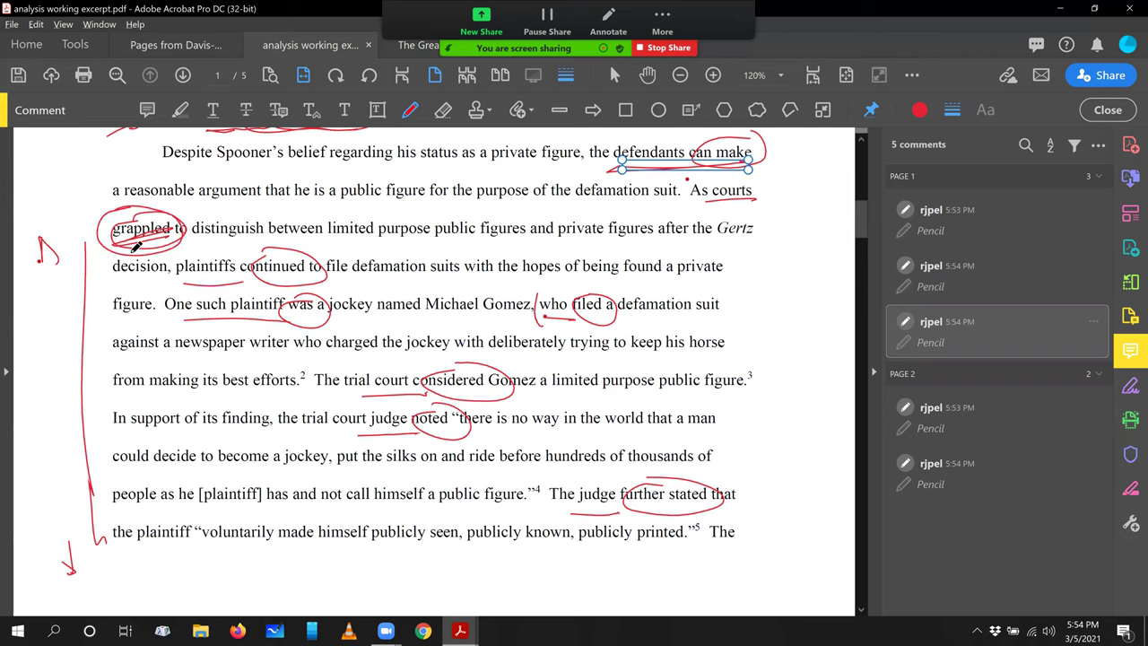
drag(112, 240, 163, 233)
drag(220, 235, 651, 240)
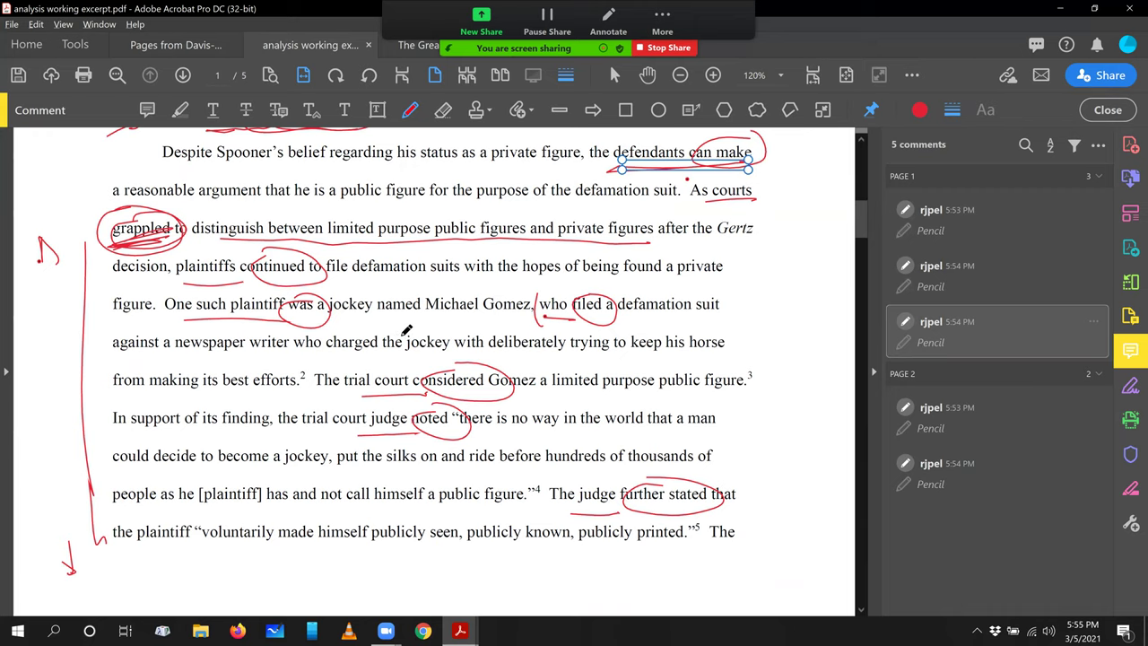
mouse_move(193, 281)
mouse_down()
mouse_move(287, 280)
mouse_move(258, 276)
mouse_up()
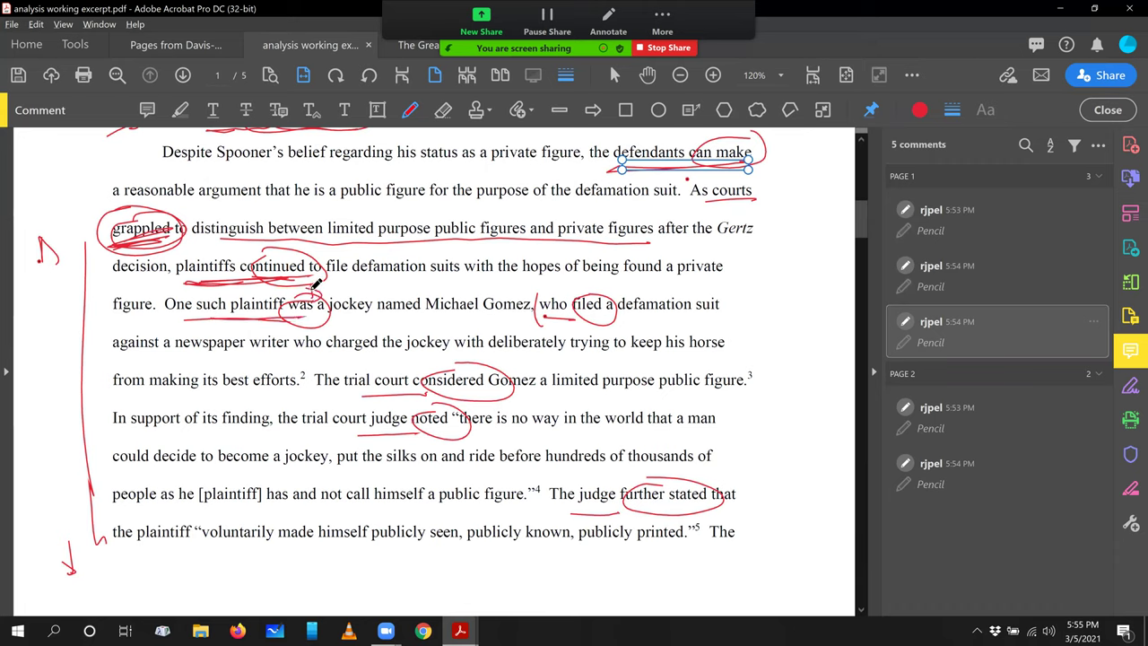
Step: Underline 'One such plaintiff was a' and hand-write 'MJ' over 'nV' in the right margin
drag(316, 285, 310, 291)
drag(164, 314, 325, 312)
click(429, 317)
drag(742, 307, 807, 277)
mouse_move(740, 335)
mouse_down()
mouse_move(778, 328)
mouse_move(802, 307)
mouse_move(737, 342)
mouse_up()
drag(190, 314, 318, 309)
mouse_move(740, 314)
mouse_down()
mouse_move(805, 307)
mouse_move(776, 330)
mouse_up()
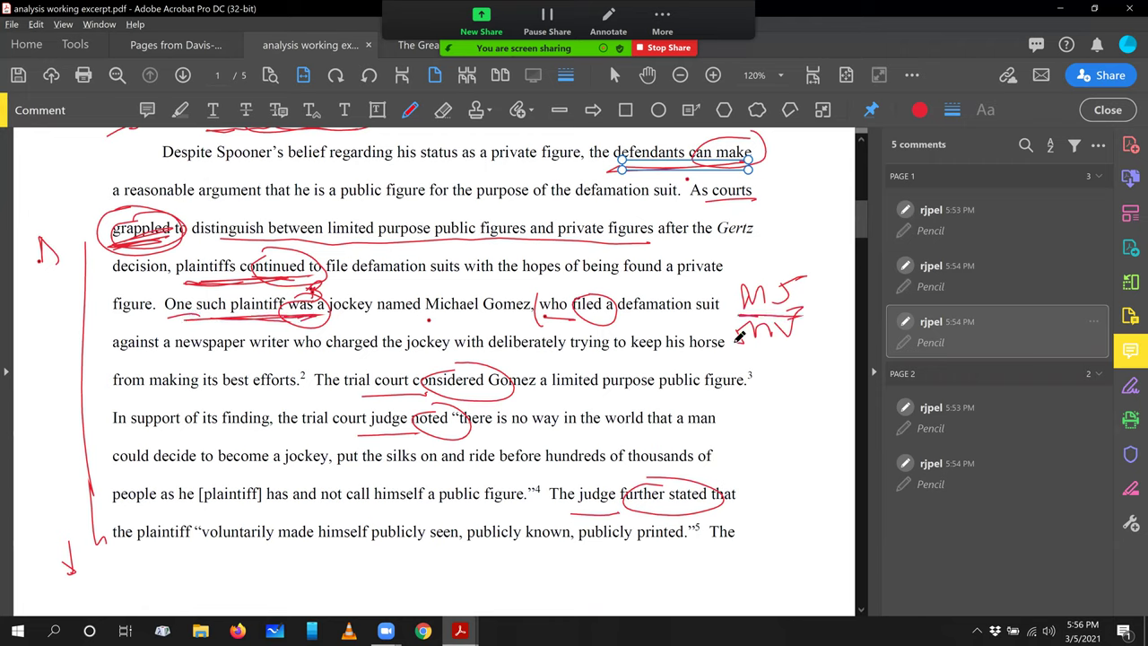
drag(739, 353, 804, 352)
drag(429, 318, 703, 318)
drag(151, 363, 275, 363)
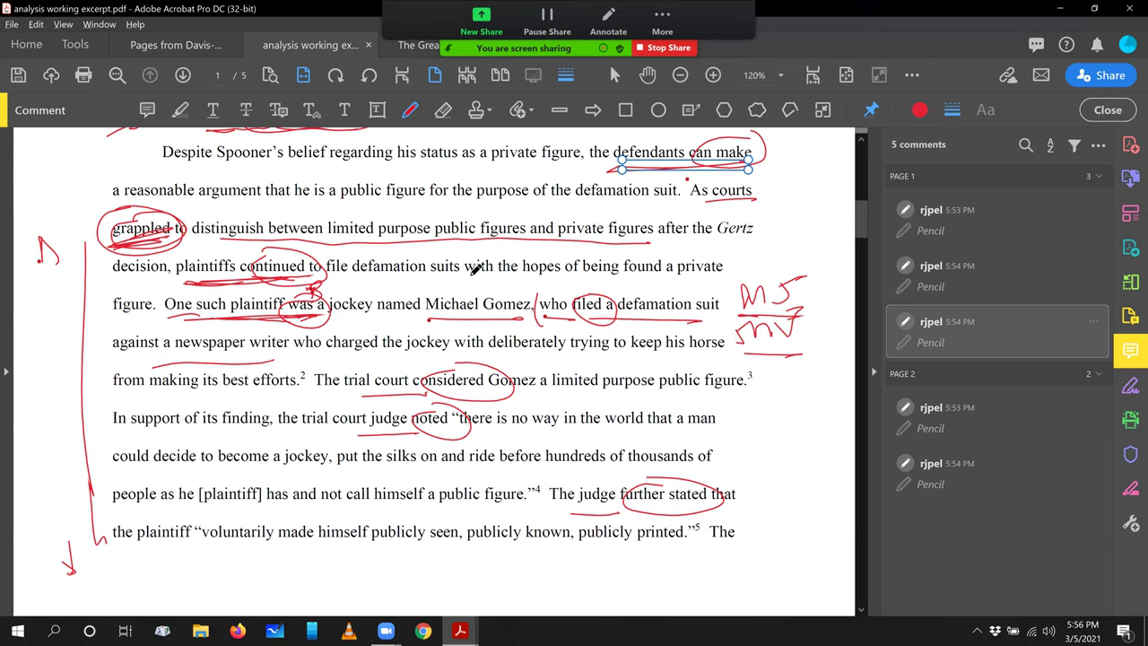
Step: Check 'filed a', circle 'suits', and underline 'figure.', 'a defamation suit' and 'jockey with' in red
drag(478, 278, 453, 301)
mouse_move(599, 289)
mouse_down()
mouse_move(611, 309)
mouse_move(631, 281)
mouse_up()
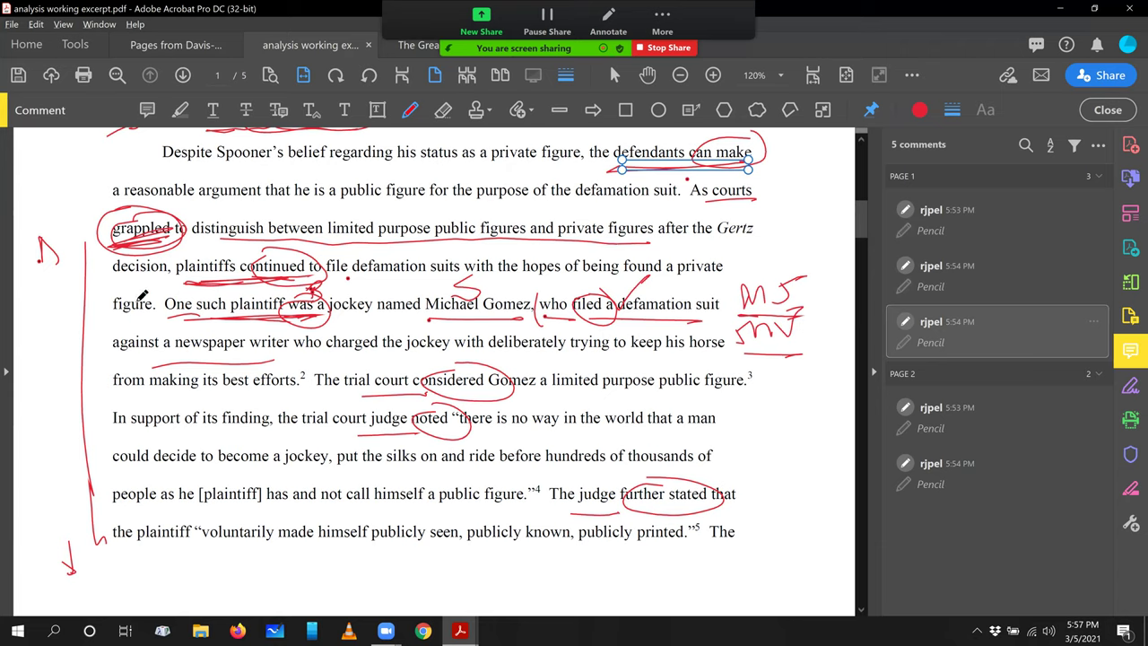
mouse_move(465, 251)
mouse_down()
mouse_move(477, 267)
mouse_move(462, 250)
mouse_up()
drag(108, 291, 180, 289)
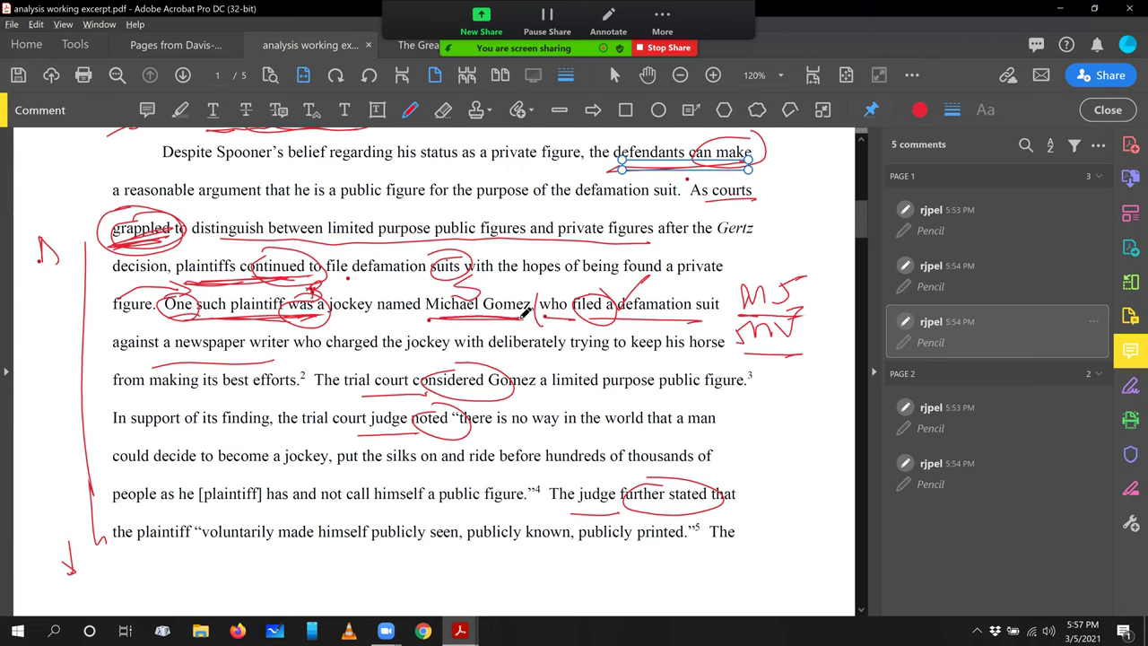
drag(611, 308, 748, 314)
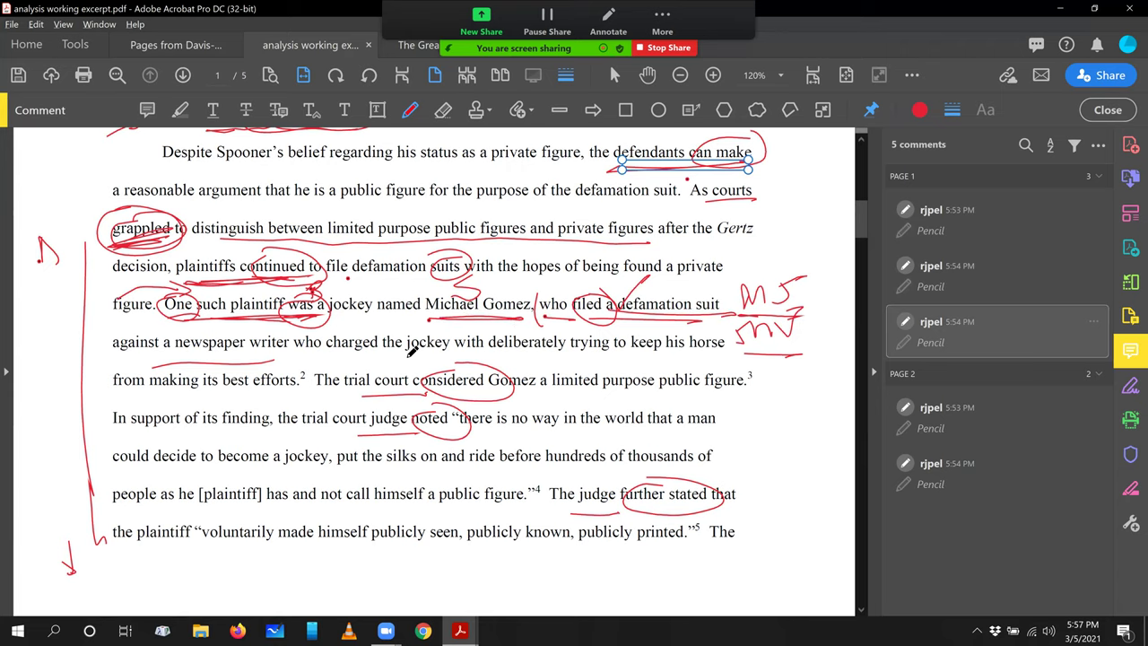
drag(408, 356, 469, 357)
Step: Underline 'trial court', loop 'considered' in red, and draw an arrow over 'Gomez'
drag(364, 394, 445, 391)
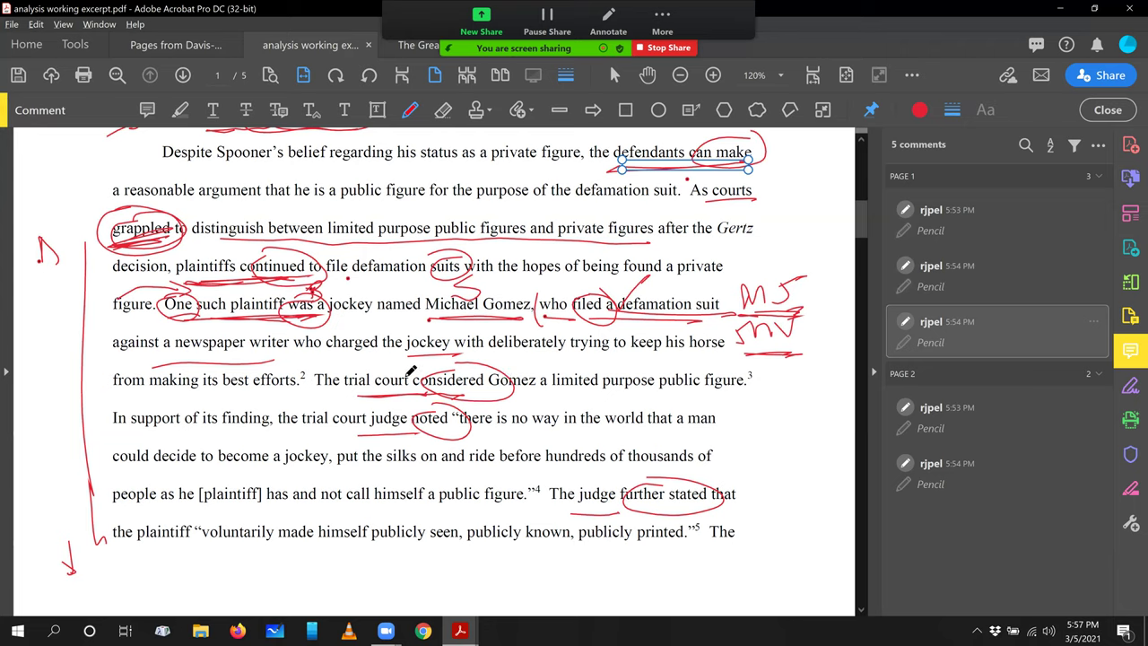
mouse_move(406, 385)
mouse_down()
mouse_move(491, 382)
mouse_move(486, 406)
mouse_move(416, 374)
mouse_move(417, 400)
mouse_up()
mouse_move(477, 361)
mouse_down()
mouse_move(549, 362)
mouse_move(543, 374)
mouse_up()
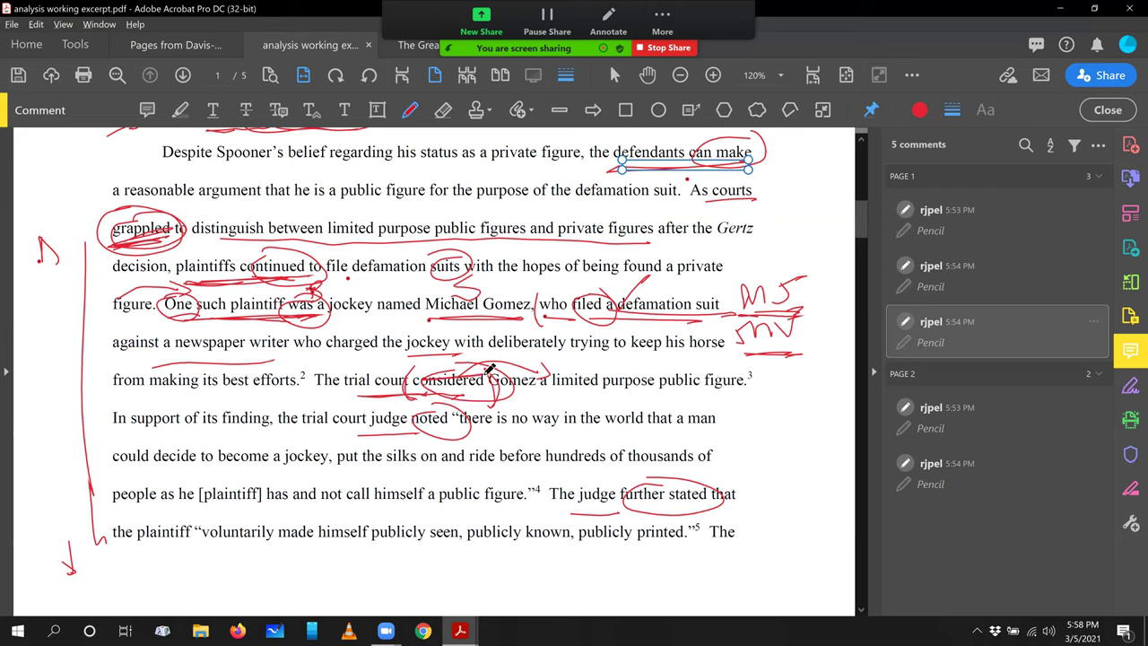
drag(424, 382, 489, 384)
drag(490, 373, 522, 392)
drag(405, 384, 466, 389)
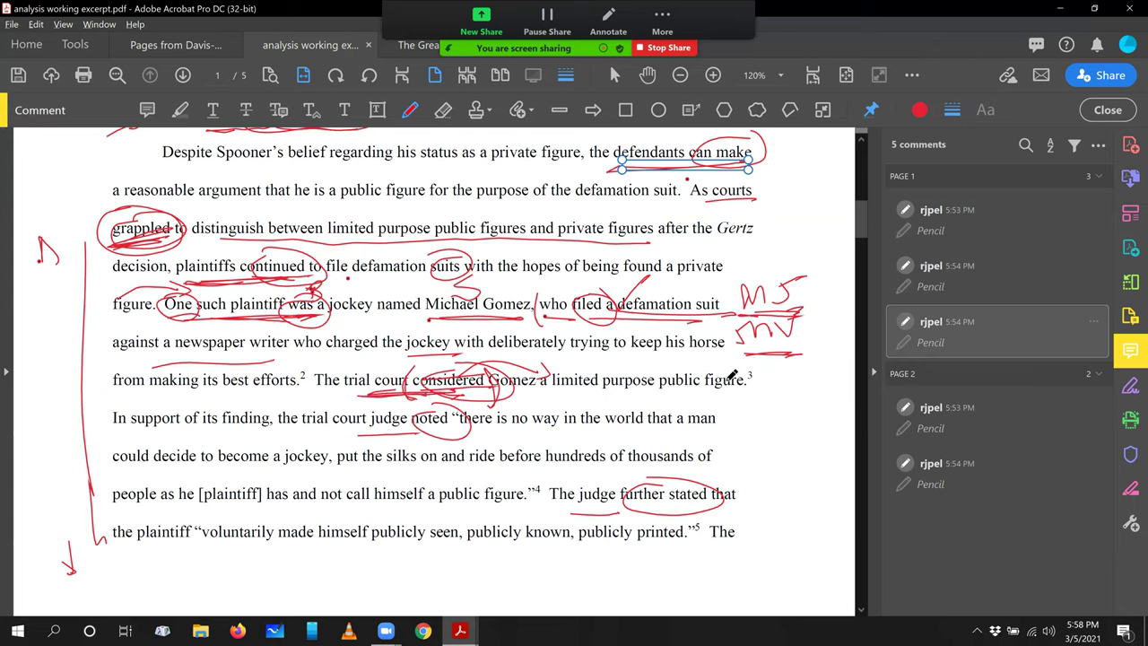
Step: Enclose the margin note in red parentheses and circle 'Gomez a'
drag(751, 266, 731, 330)
drag(807, 260, 809, 334)
mouse_move(513, 364)
mouse_down()
mouse_move(498, 394)
mouse_move(538, 376)
mouse_move(519, 400)
mouse_move(688, 396)
mouse_up()
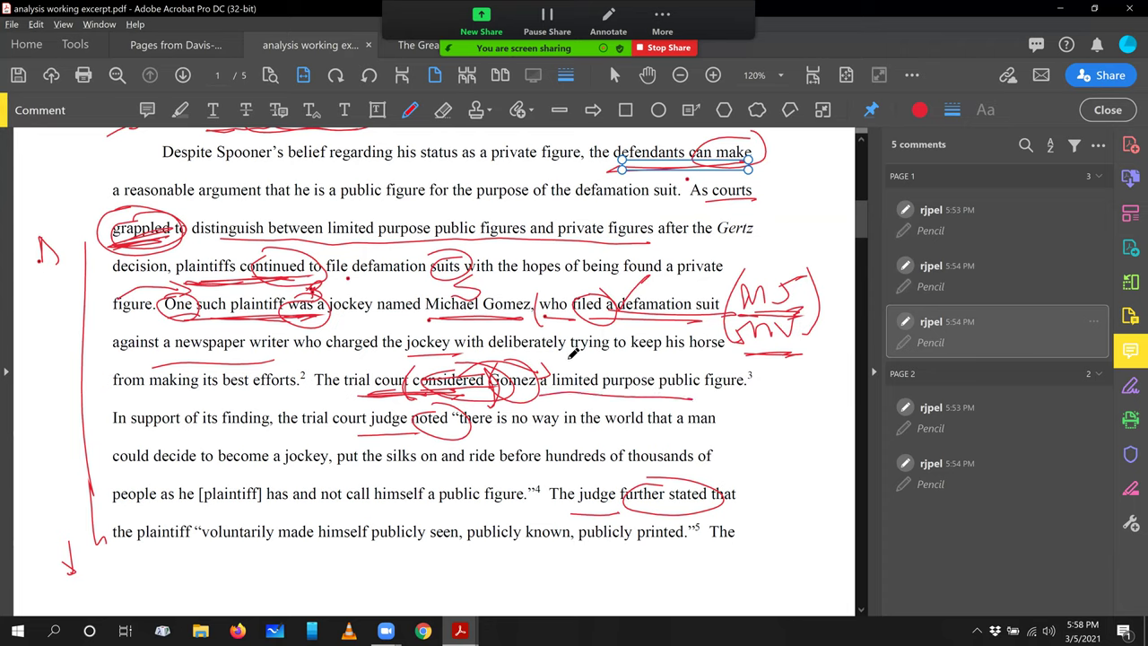
Step: Write a small red note above 'limited purpose', touch up the 'noted' circle, and underline 'In support of its finding,'
mouse_move(570, 355)
mouse_down()
mouse_move(599, 368)
mouse_move(619, 357)
mouse_move(615, 367)
mouse_up()
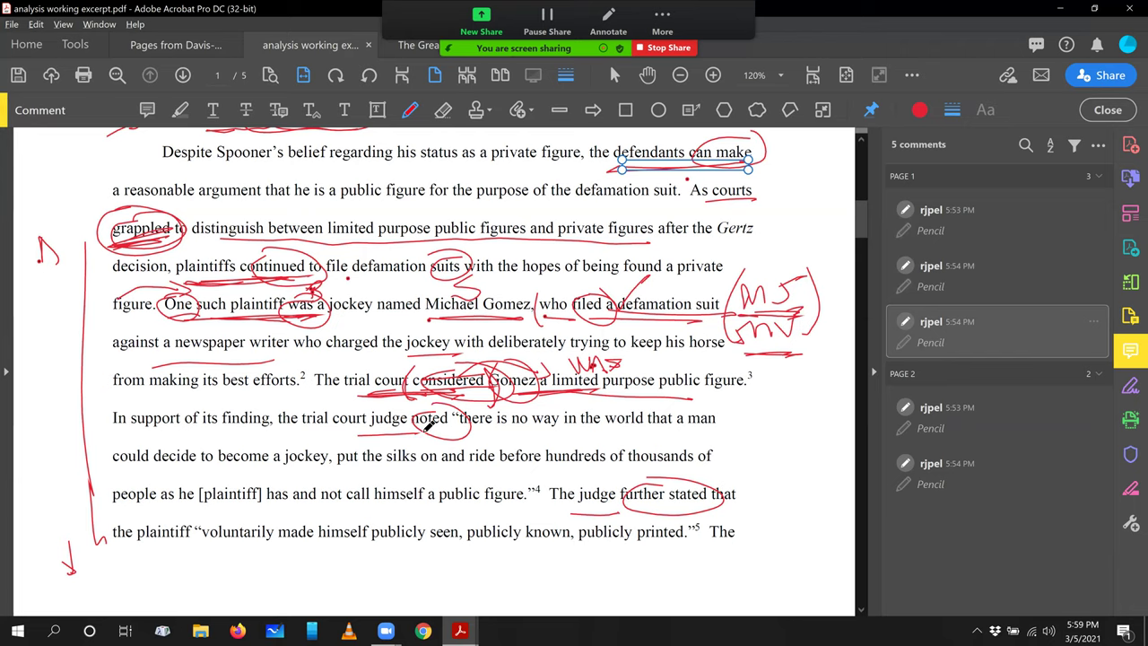
drag(414, 412, 417, 425)
drag(123, 430, 199, 427)
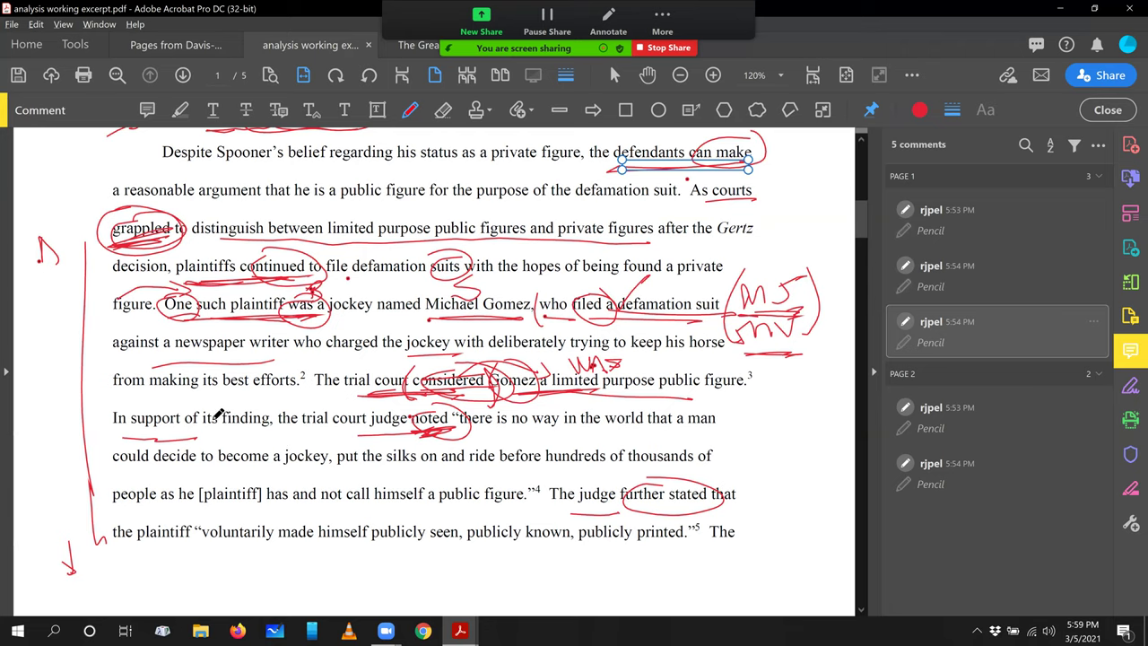
Step: Bracket and underline 'finding,' and underline 'a limited purpose public figure.' in red
drag(227, 402, 226, 436)
drag(273, 405, 279, 438)
mouse_move(540, 389)
mouse_down()
mouse_move(771, 384)
mouse_move(759, 410)
mouse_up()
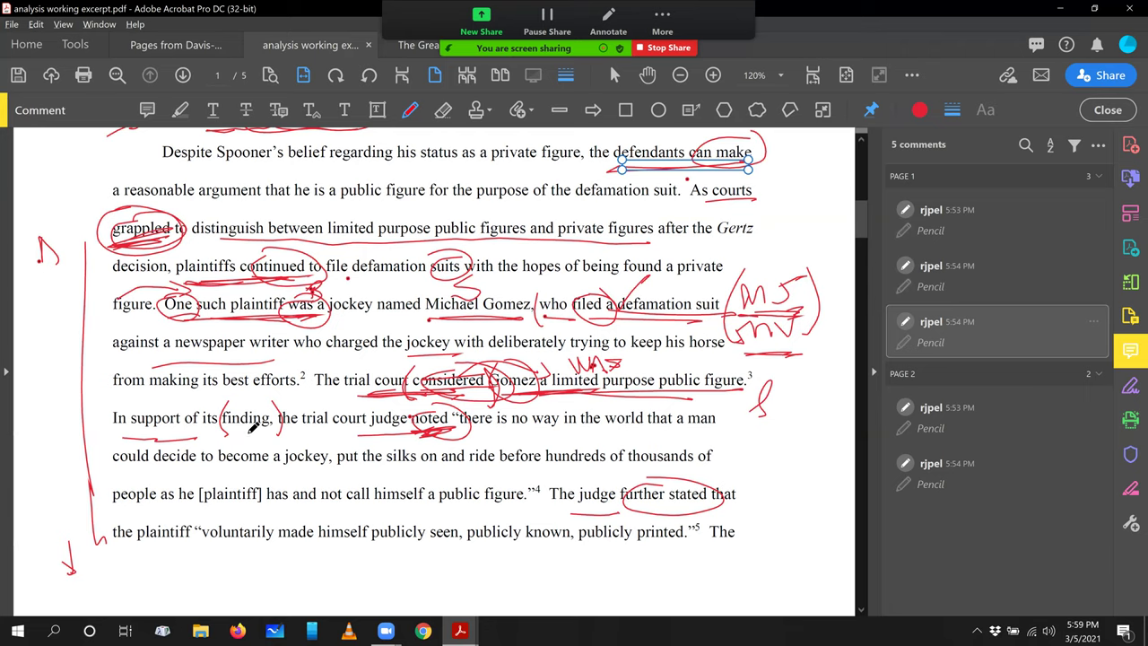
drag(267, 427, 226, 430)
mouse_move(247, 426)
mouse_down()
mouse_move(224, 432)
mouse_move(275, 432)
mouse_up()
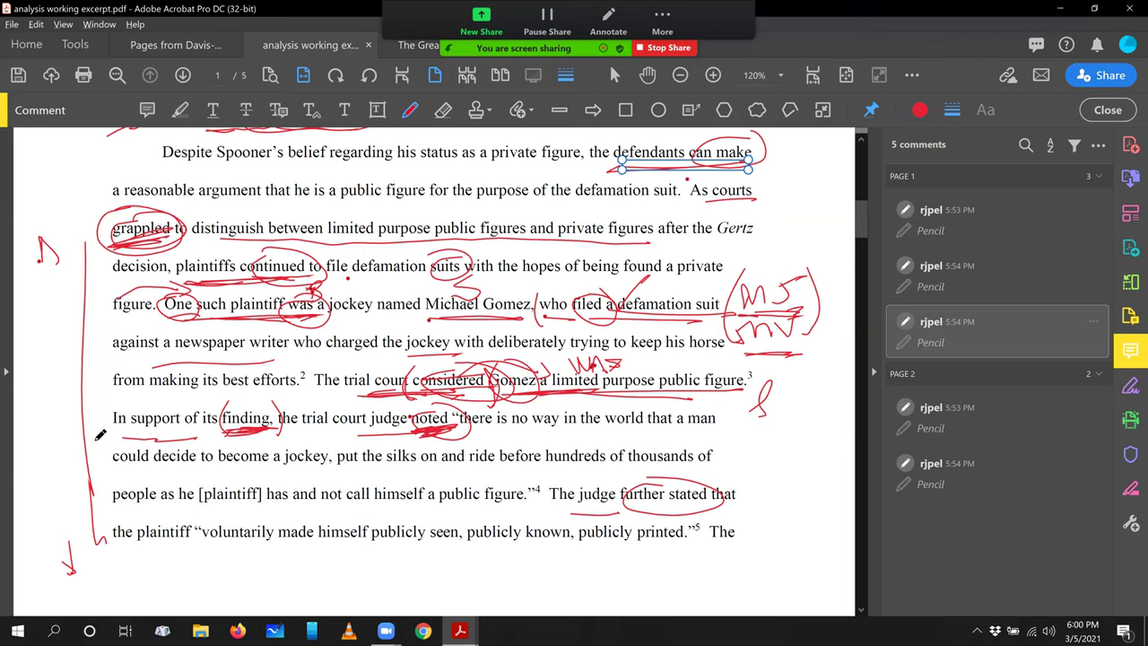
Step: Bracket the quoted lines in both margins and mark 'noted' and 'there is no way' in red
drag(98, 428, 105, 488)
drag(721, 422, 718, 486)
mouse_move(448, 405)
mouse_down()
mouse_move(431, 414)
mouse_move(468, 404)
mouse_move(441, 442)
mouse_up()
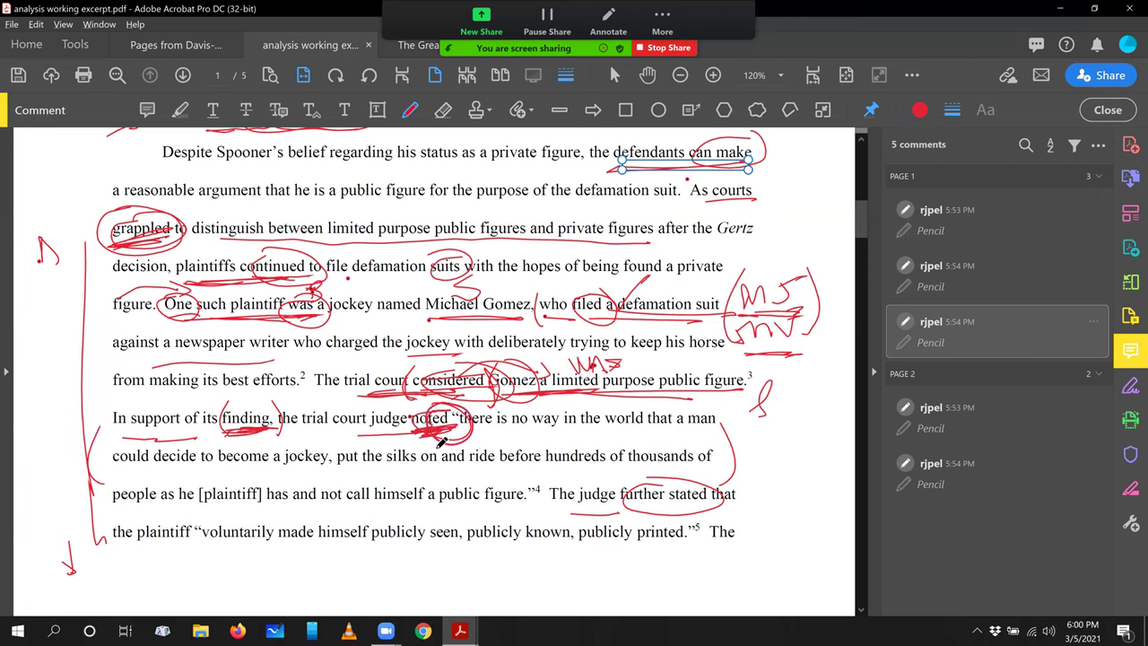
click(488, 437)
drag(521, 427, 533, 440)
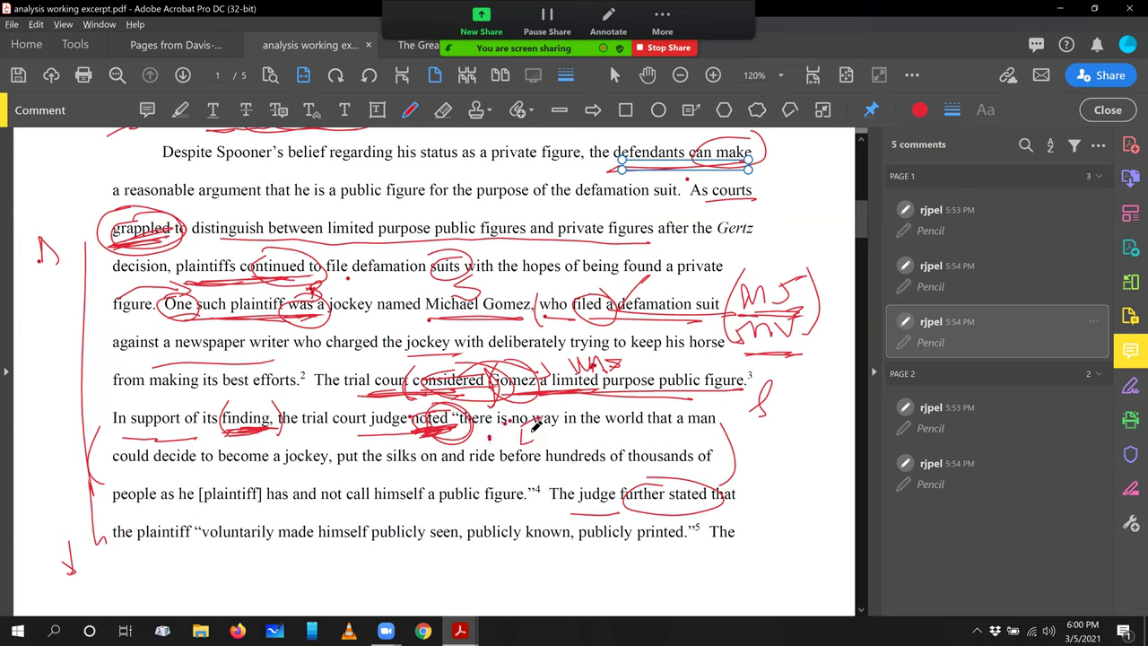
mouse_move(547, 428)
mouse_down()
mouse_move(561, 415)
mouse_move(563, 442)
mouse_up()
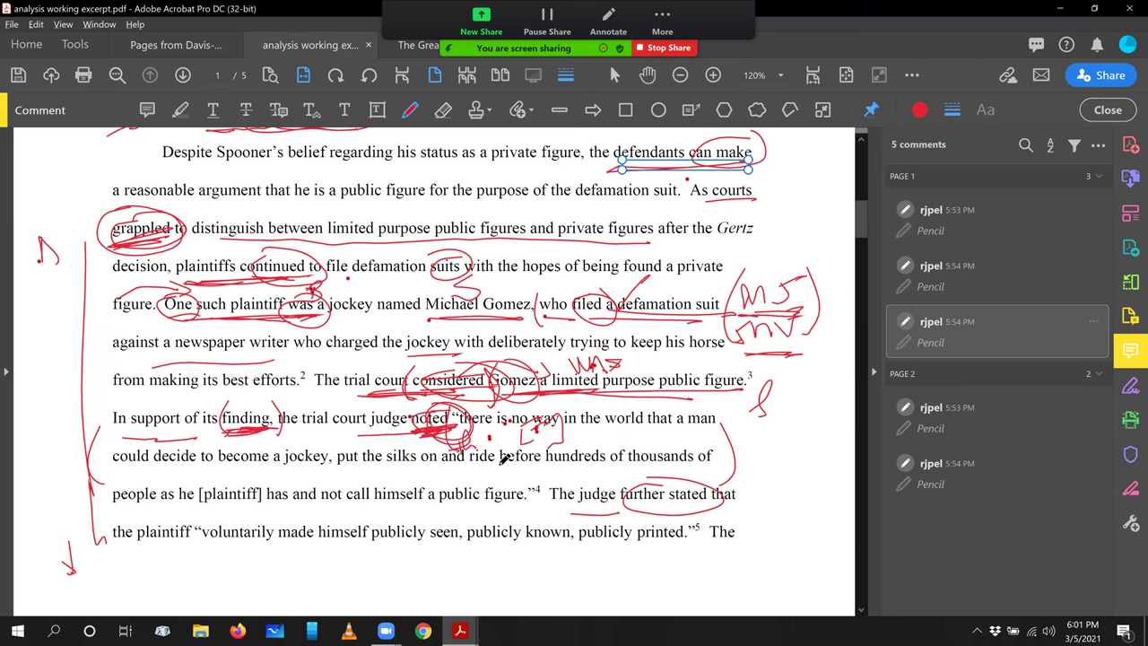
mouse_move(446, 412)
mouse_down()
mouse_move(430, 418)
mouse_move(445, 433)
mouse_up()
Step: Circle 'court' in the trial court judge line and write an M above it
drag(337, 395, 334, 442)
mouse_move(372, 397)
mouse_down()
mouse_move(371, 443)
mouse_move(346, 396)
mouse_move(357, 408)
mouse_up()
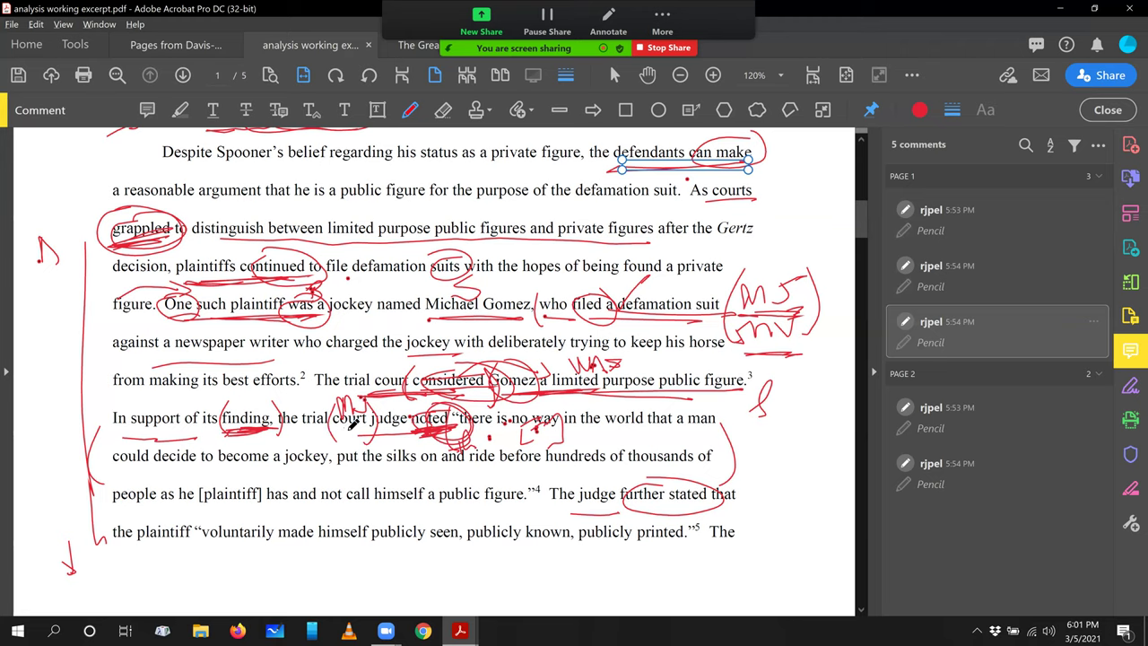
mouse_move(334, 427)
mouse_down()
mouse_move(383, 418)
mouse_move(330, 430)
mouse_up()
Step: Place two red dots in the right margin and curve a bracket around them
click(794, 405)
click(794, 414)
mouse_move(787, 386)
mouse_down()
mouse_move(792, 436)
mouse_move(803, 435)
mouse_up()
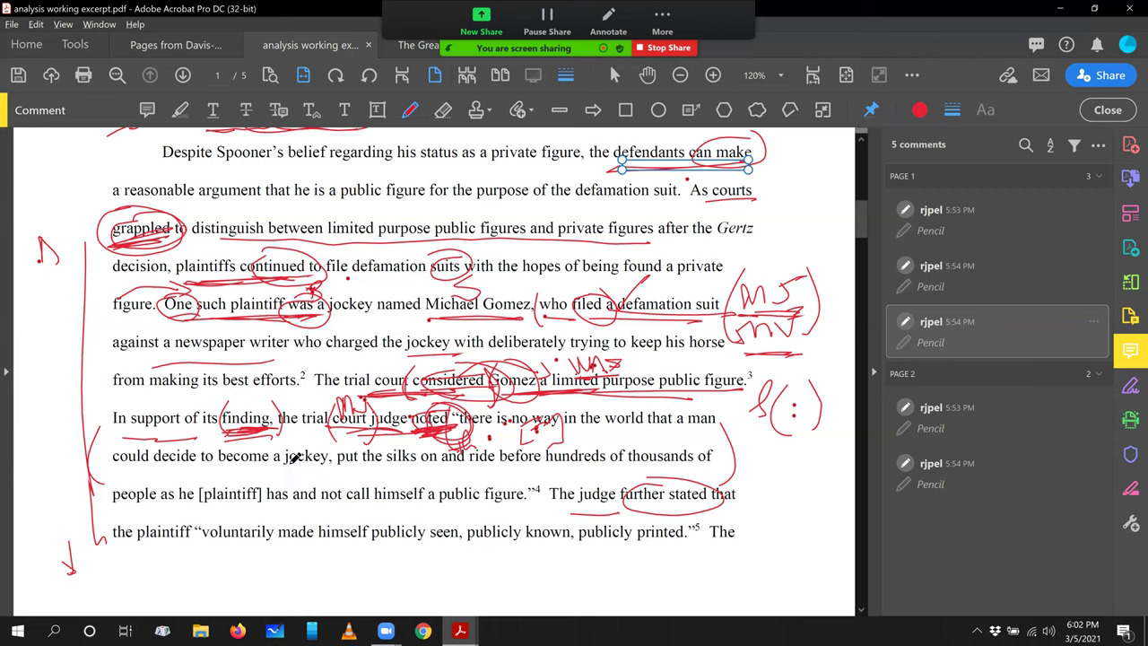
Step: Underline 'further stated' and 'judge' in red, then add a small cross above 'judge'
drag(619, 511, 657, 509)
drag(606, 505, 699, 503)
mouse_move(595, 493)
mouse_down()
mouse_move(581, 512)
mouse_move(608, 484)
mouse_up()
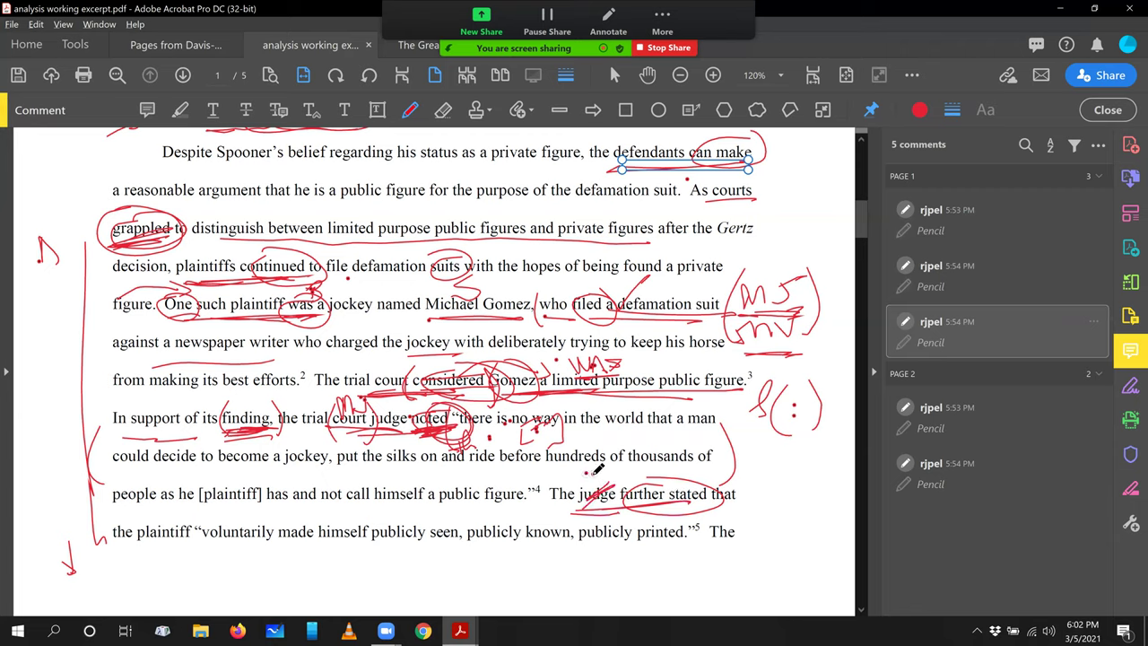
mouse_move(602, 457)
mouse_down()
mouse_move(610, 481)
mouse_move(616, 464)
mouse_up()
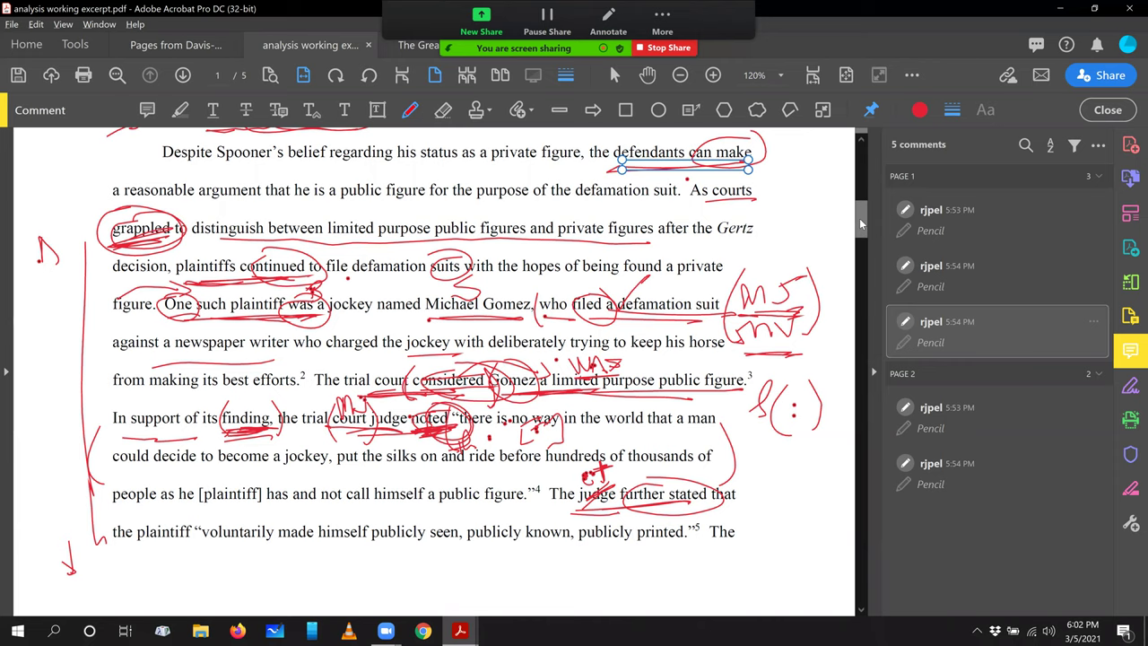
Step: Scroll down until the footnotes at the bottom of page 1 are visible
scroll(862, 233, down, 3)
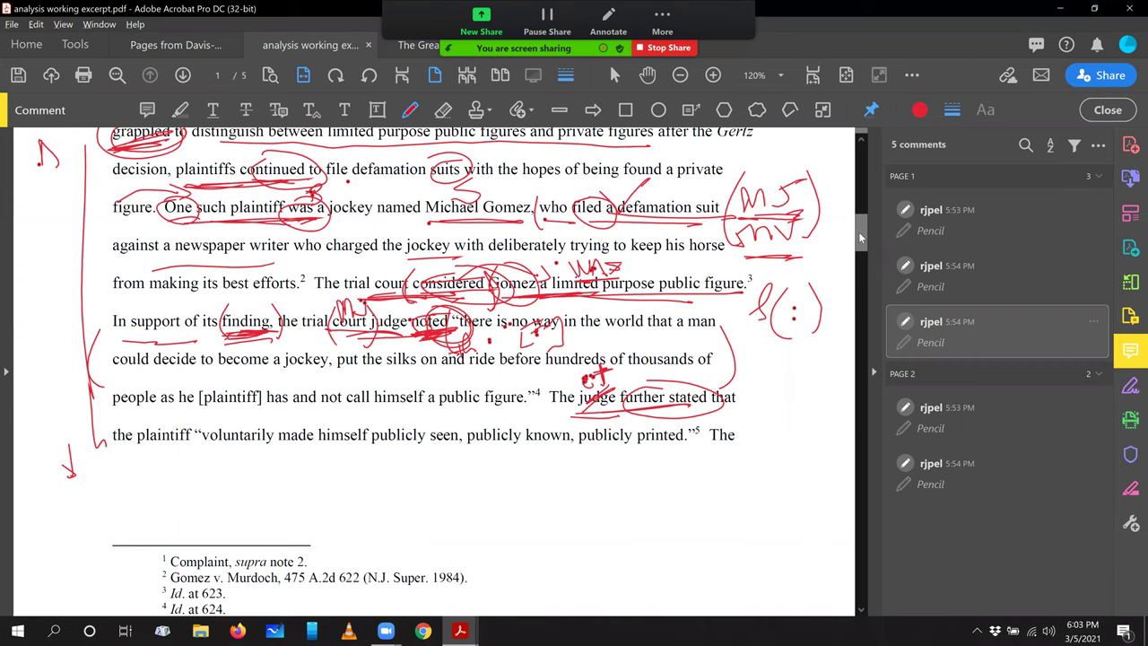
scroll(861, 244, down, 2)
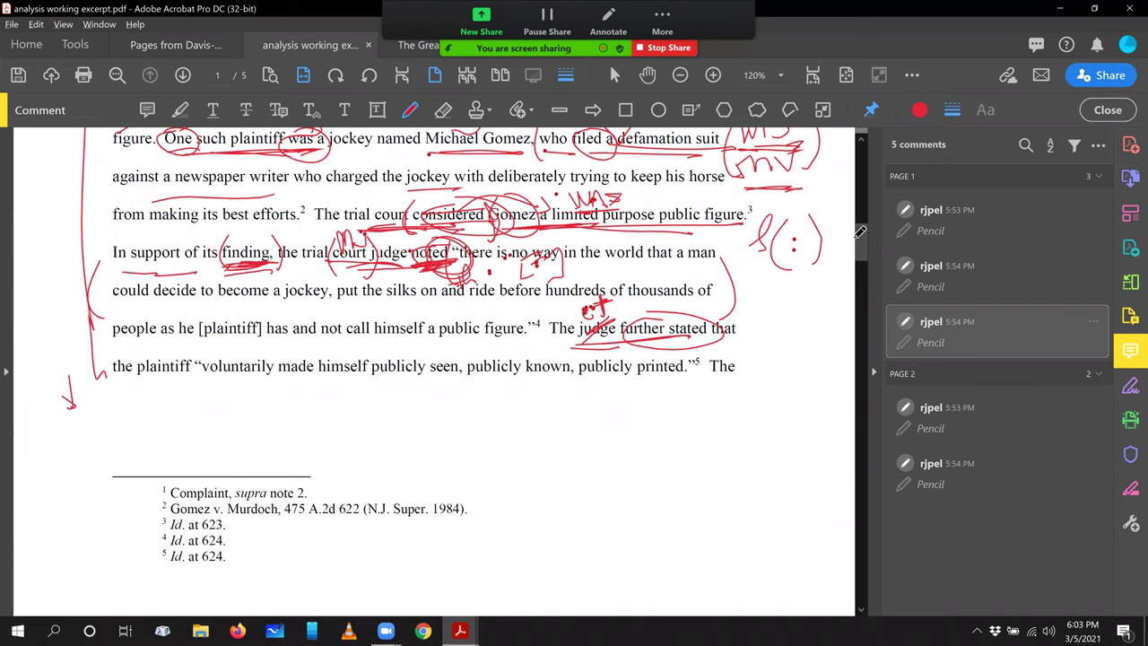
mouse_move(863, 242)
mouse_down()
mouse_move(862, 269)
mouse_move(856, 237)
mouse_up()
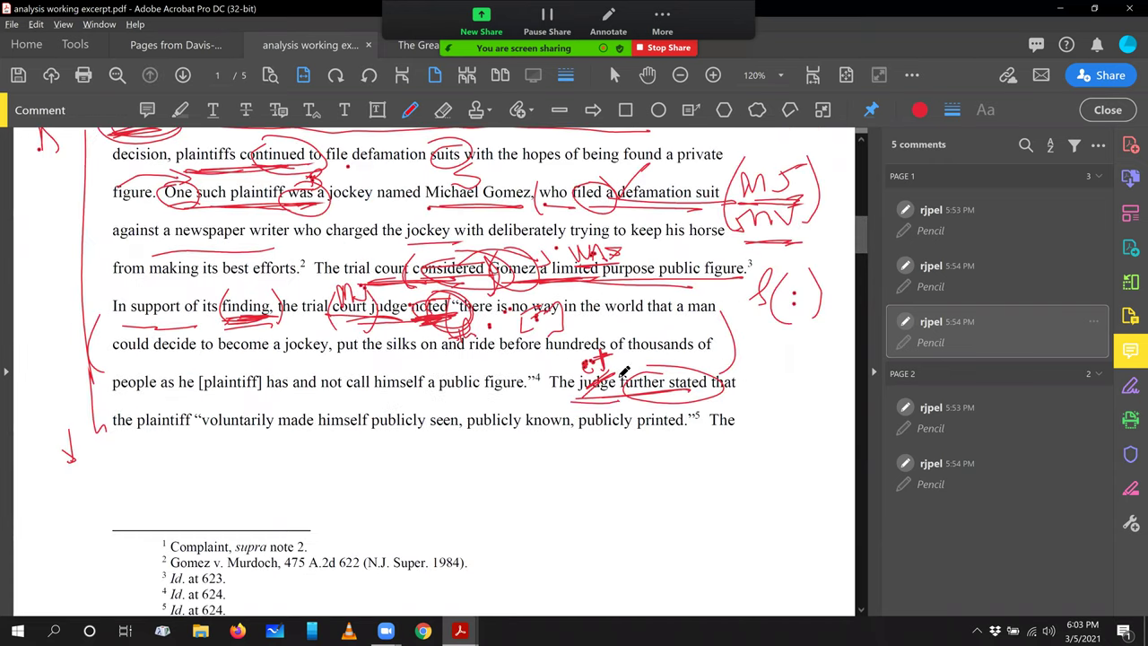
Step: On page 2, underline the subject 'judge' and circle the verb 'found' in red
scroll(863, 316, down, 3)
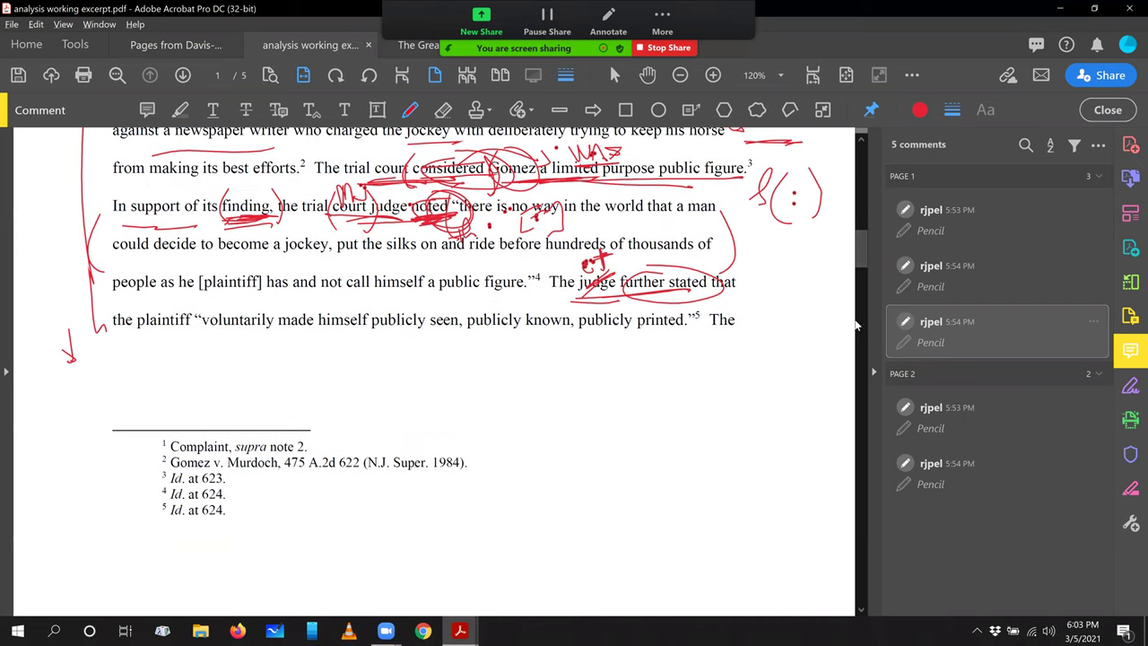
scroll(859, 309, down, 5)
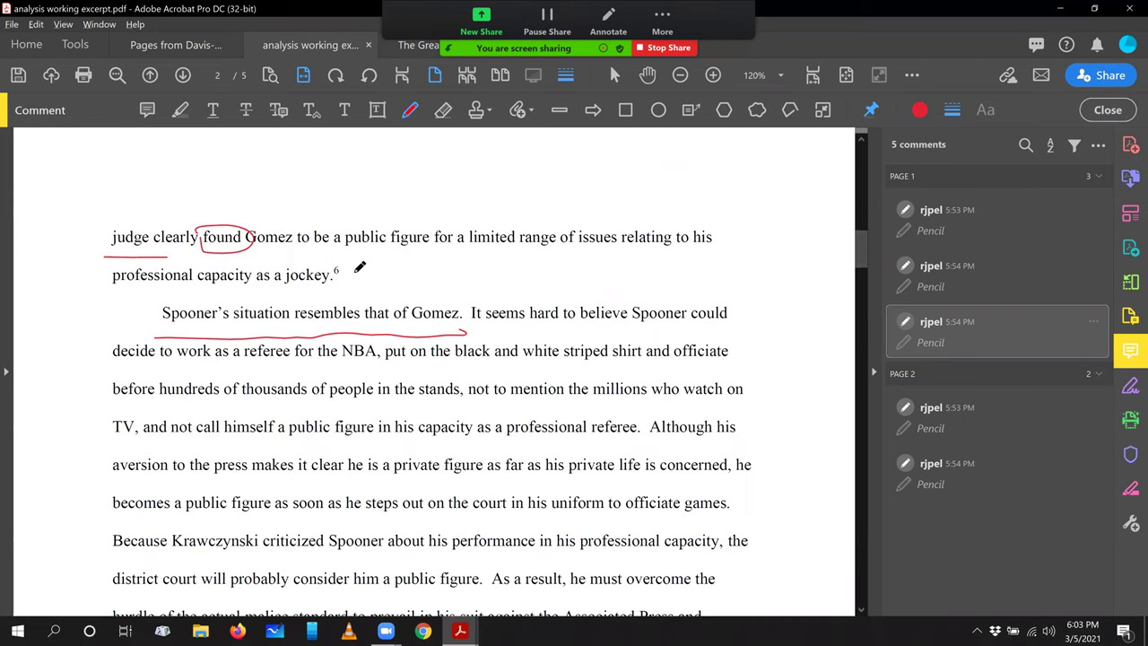
mouse_move(111, 244)
mouse_down()
mouse_move(132, 226)
mouse_move(116, 217)
mouse_up()
drag(212, 220, 215, 259)
drag(245, 211, 258, 265)
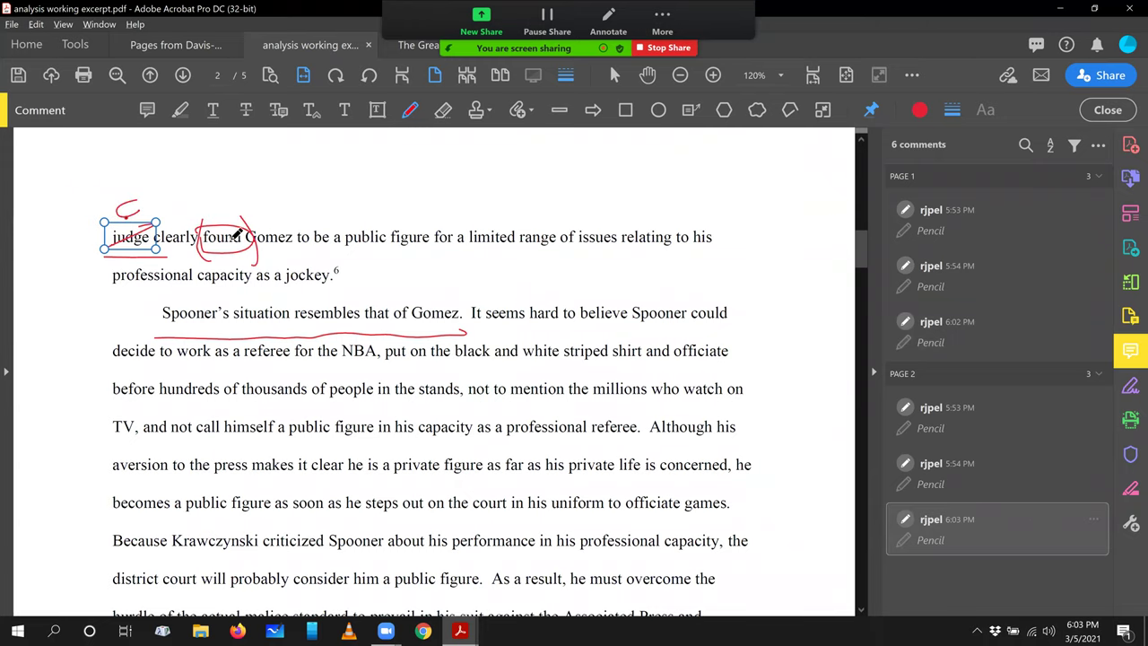
Step: Draw a red arrow and a question mark above 'clearly'
drag(174, 200, 174, 235)
drag(164, 178, 170, 186)
click(177, 191)
Step: On page 1, loop "Despite Spooner's belief" in red
scroll(860, 179, up, 5)
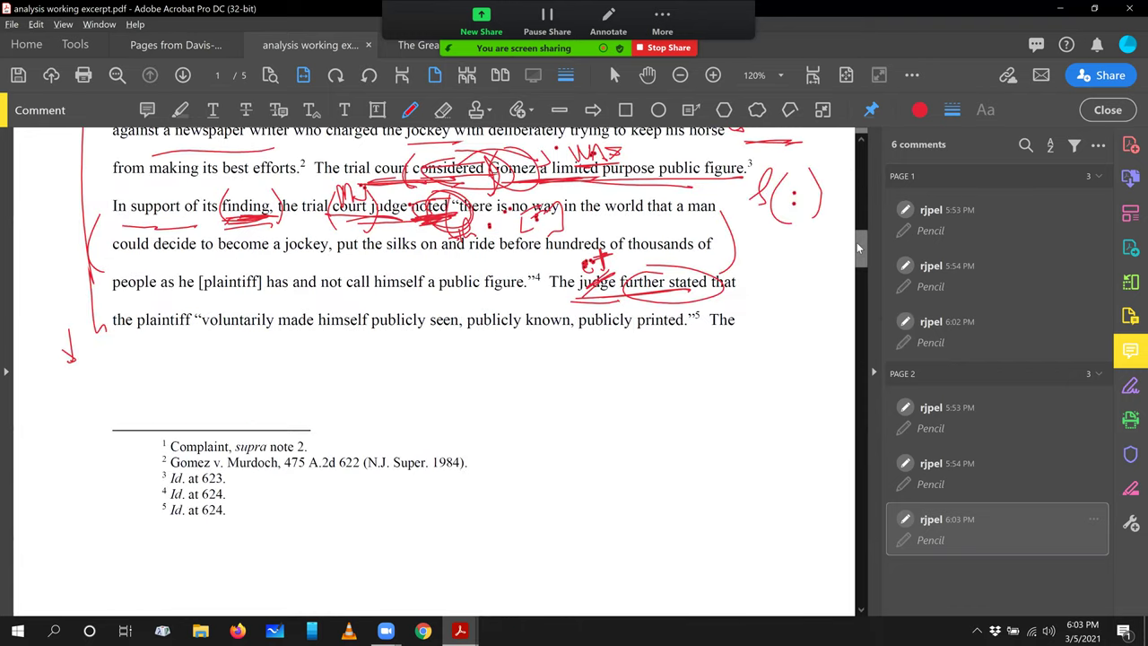
drag(858, 249, 862, 212)
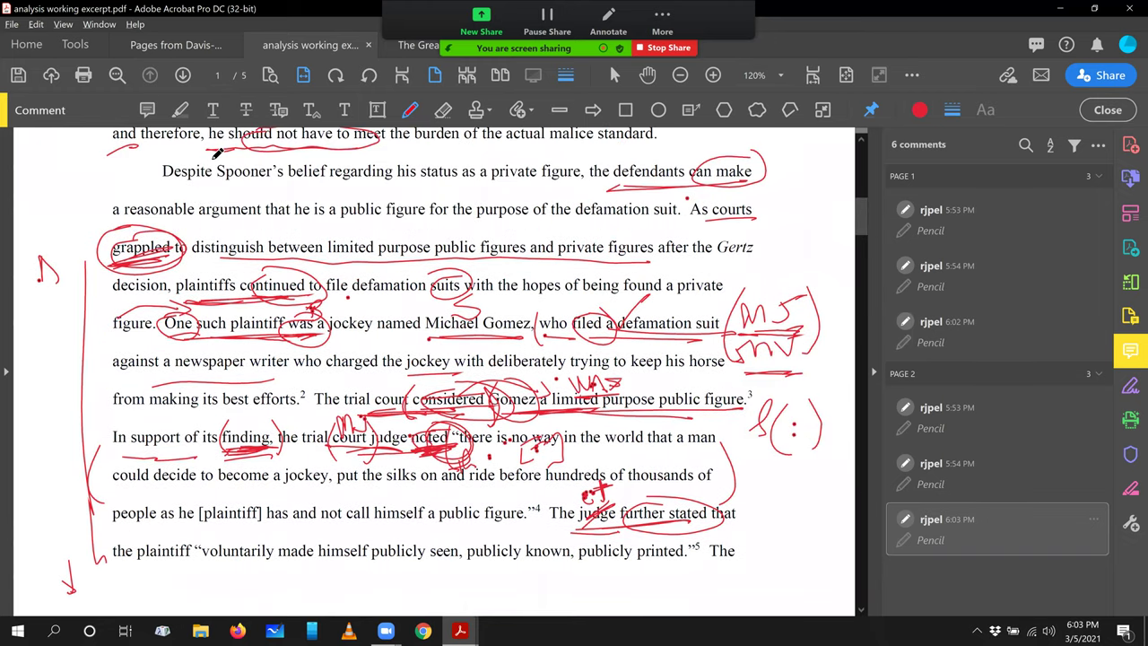
mouse_move(199, 154)
mouse_down()
mouse_move(256, 195)
mouse_move(315, 167)
mouse_move(237, 154)
mouse_up()
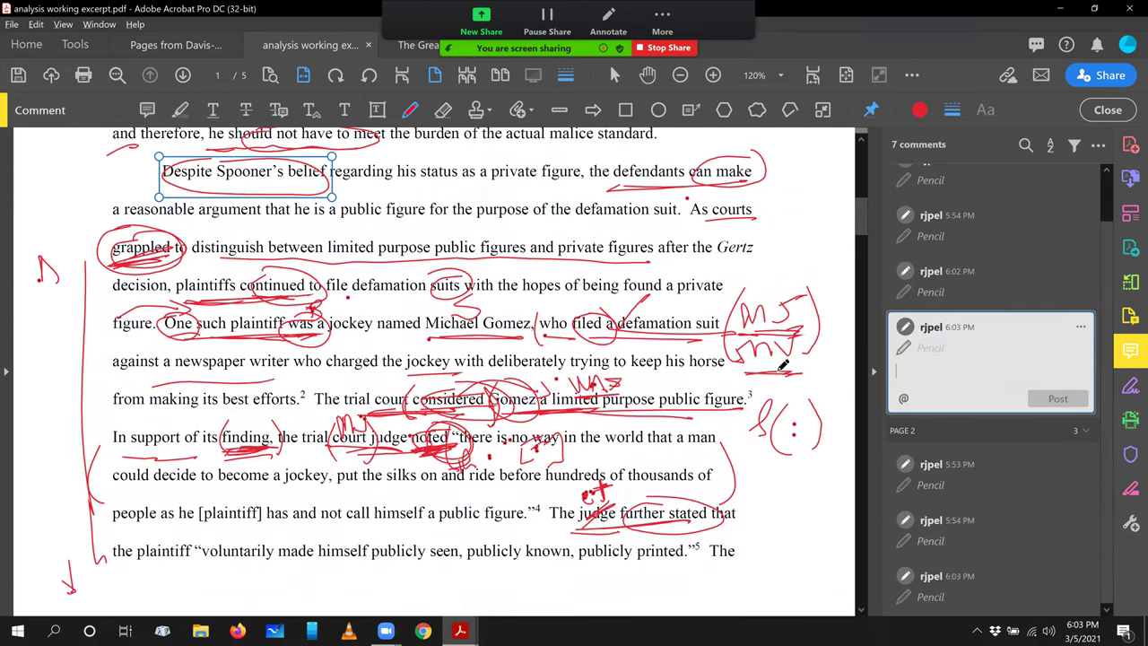
Step: On page 2, underline 'professional capacity as a jockey' and draw a right-margin bracket
scroll(857, 468, down, 5)
scroll(863, 489, down, 3)
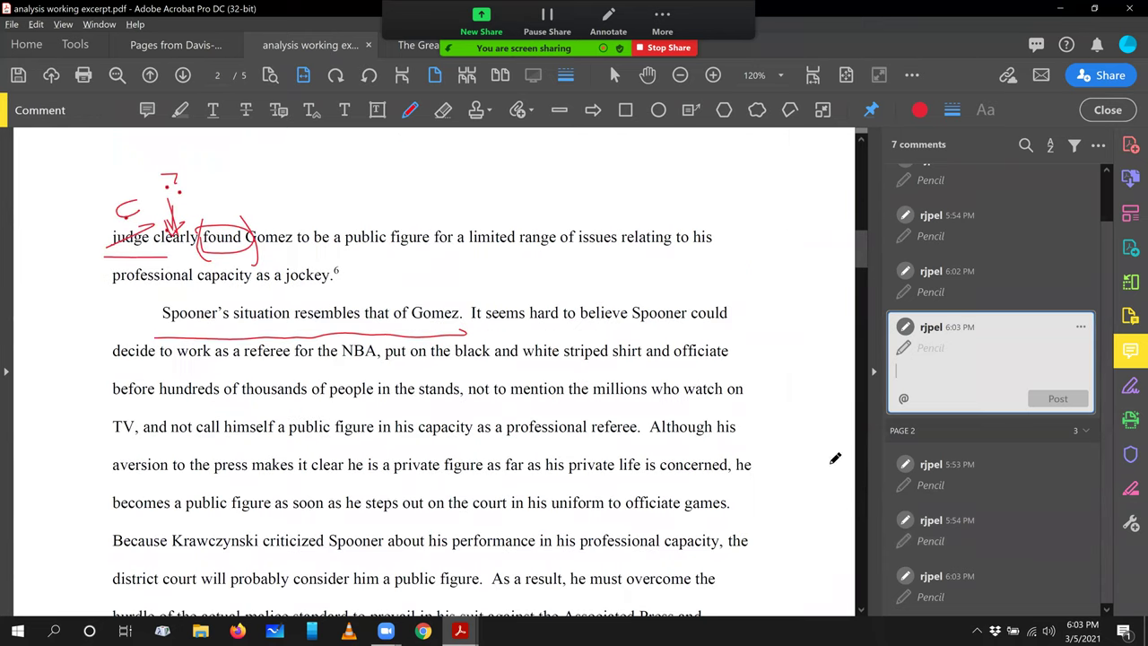
drag(157, 285, 363, 289)
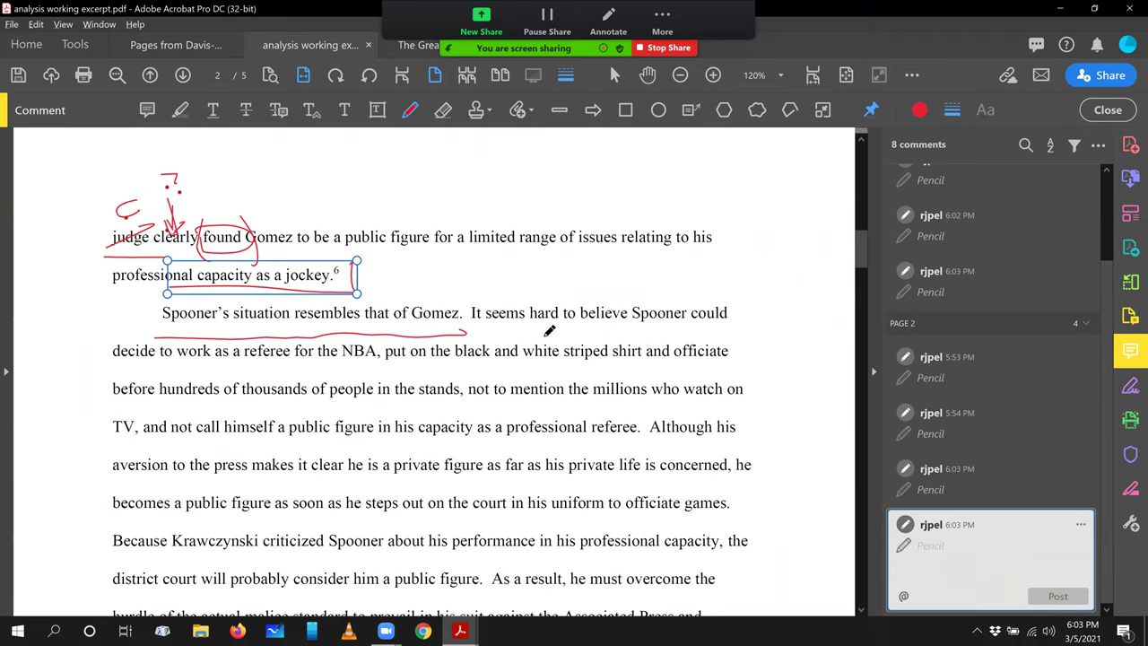
drag(764, 171, 740, 265)
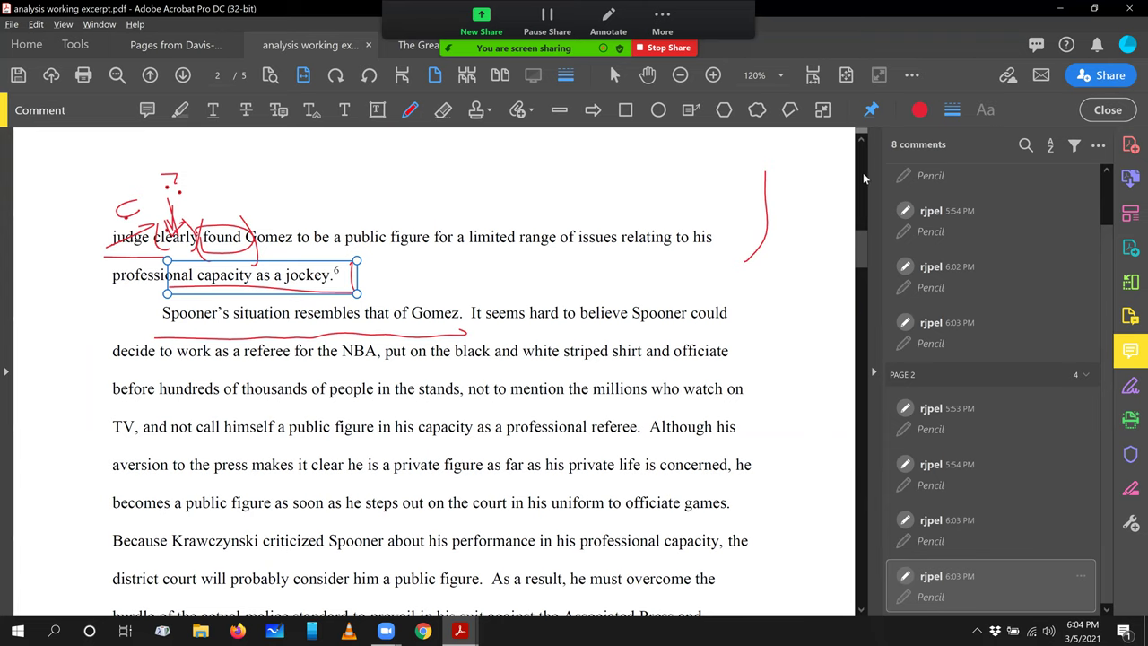
scroll(858, 179, up, 5)
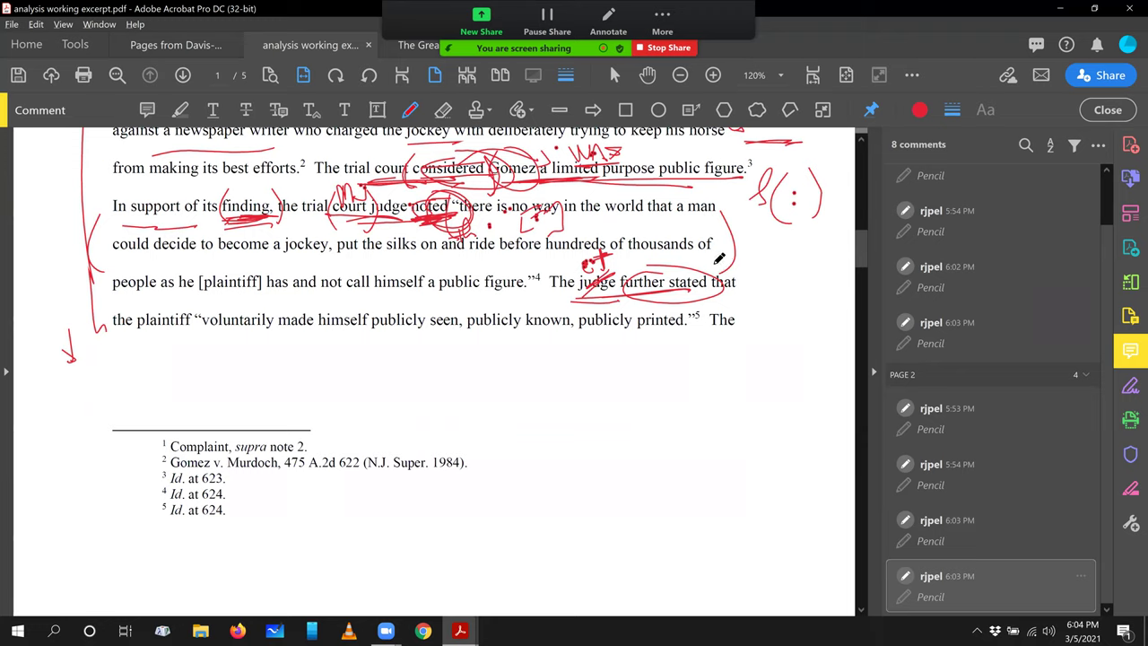
scroll(859, 435, down, 5)
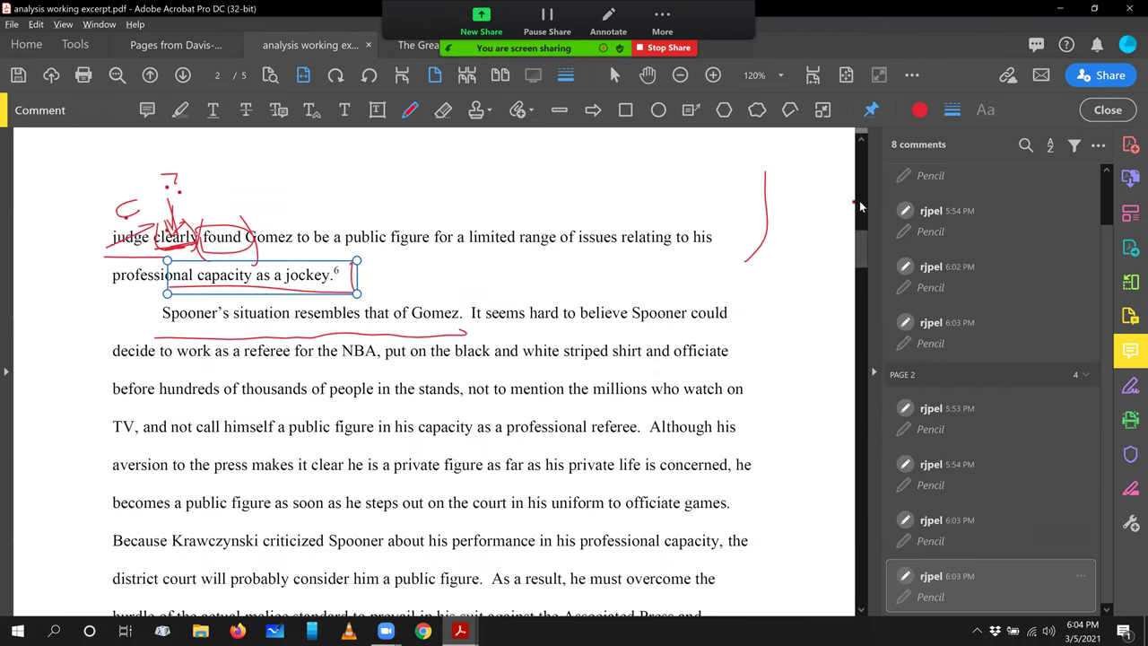
scroll(846, 209, up, 5)
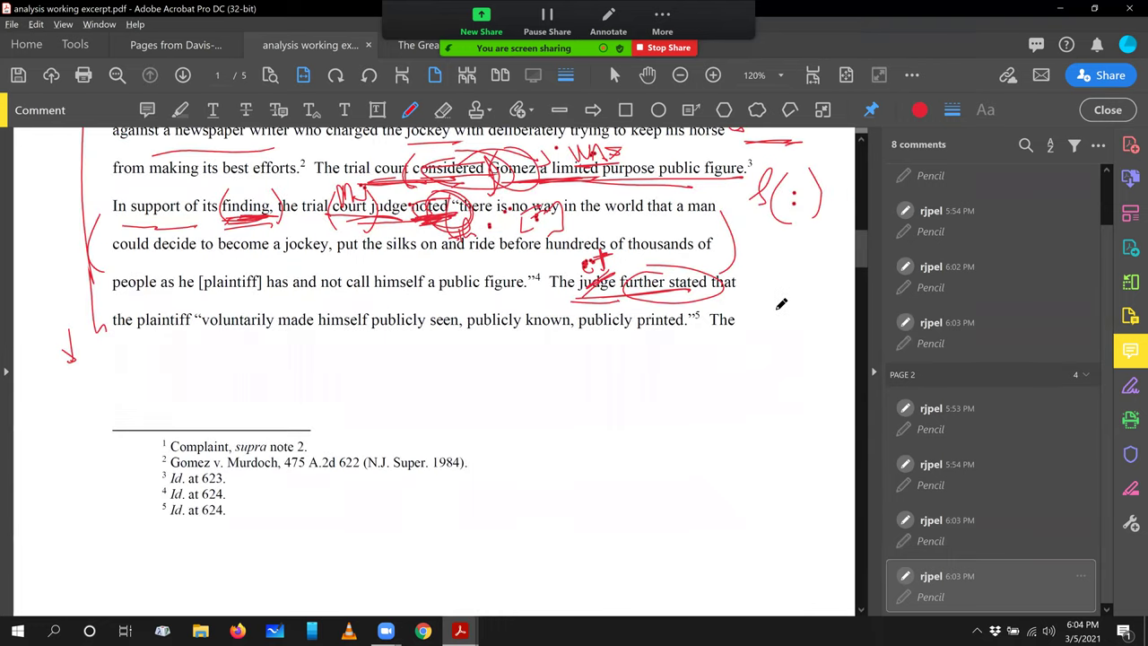
scroll(861, 314, down, 5)
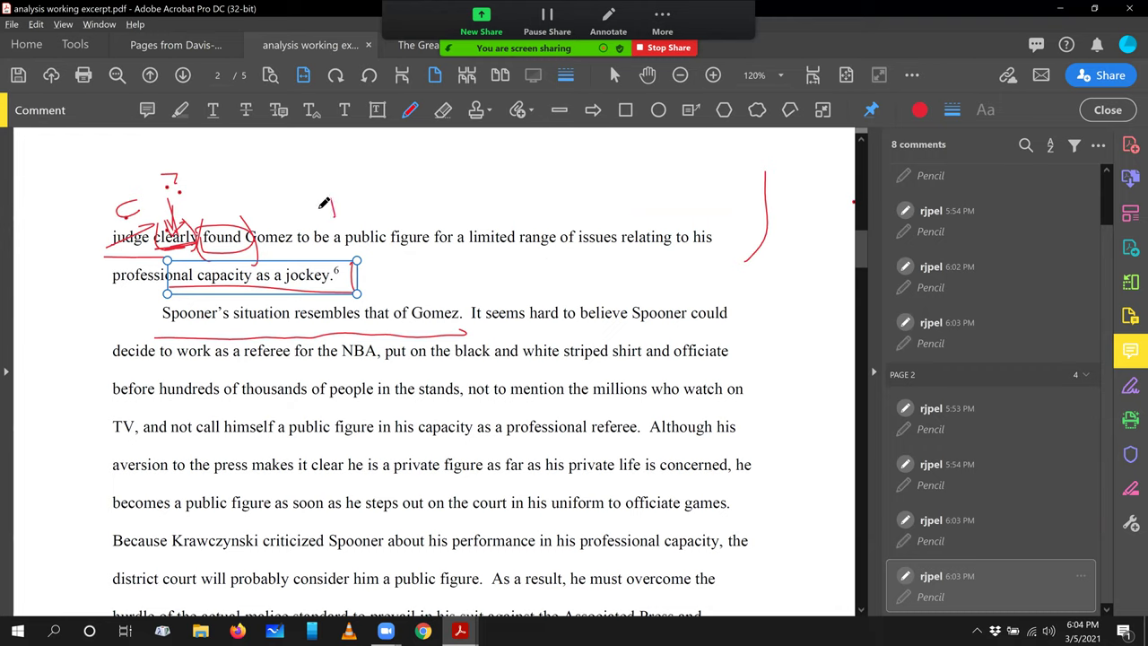
Step: Handwrite a red note ending in 'This.' above page 2's first line, then return to page 1
drag(309, 199, 334, 193)
drag(329, 192, 331, 213)
mouse_move(340, 208)
mouse_down()
mouse_move(474, 199)
mouse_move(484, 215)
mouse_move(513, 213)
mouse_up()
click(384, 208)
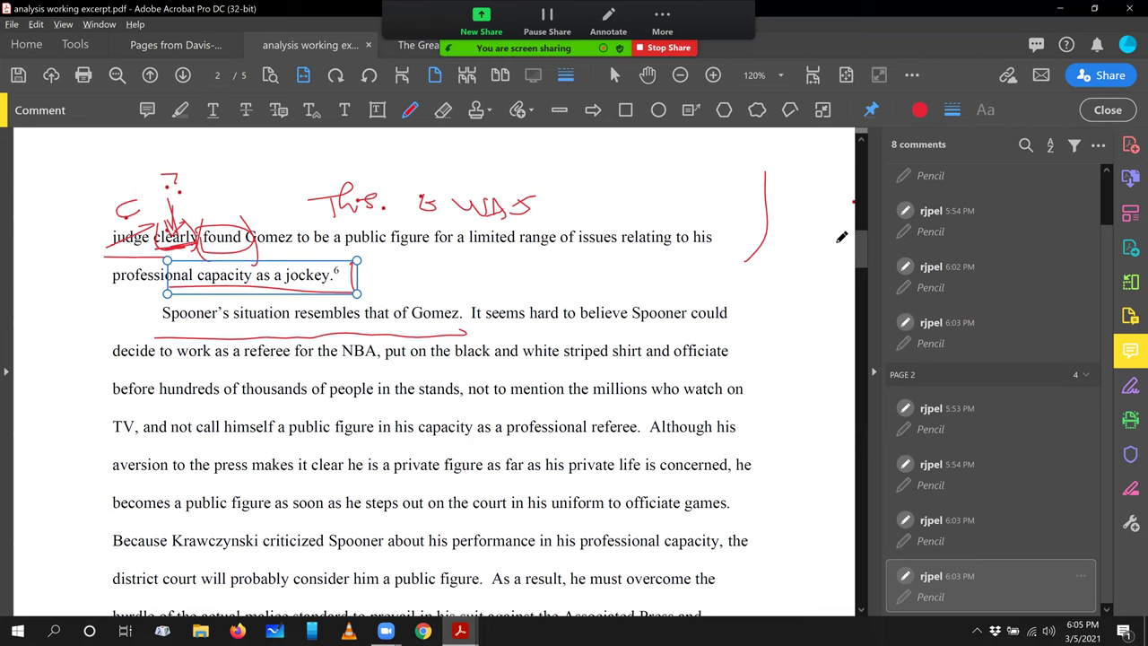
drag(866, 260, 863, 212)
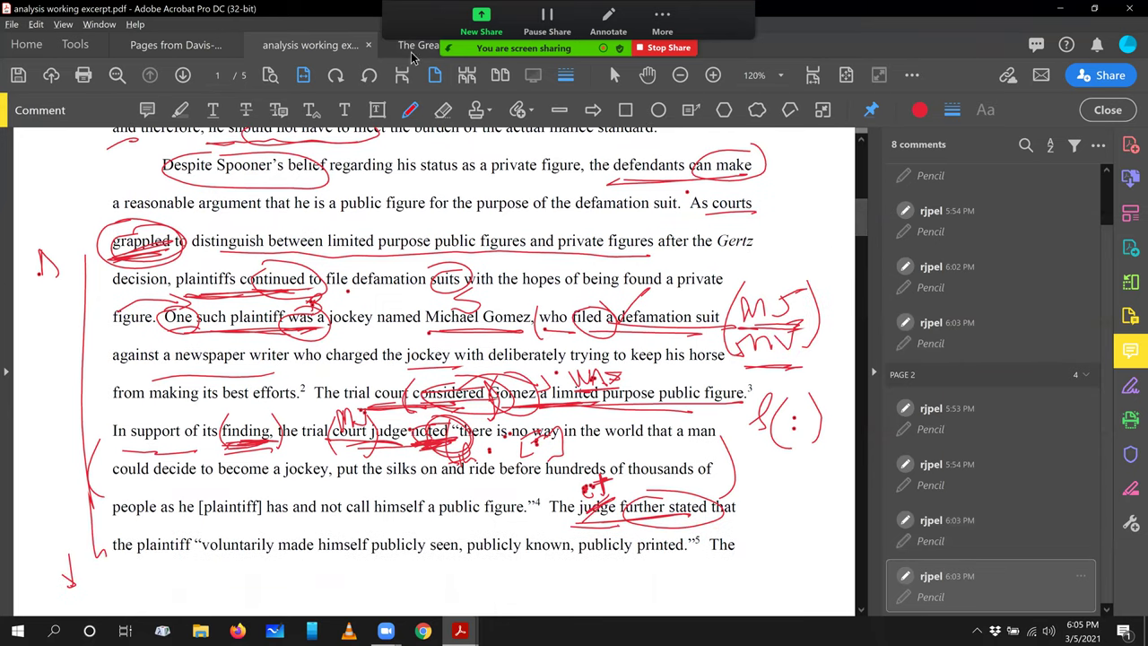
Step: Switch to The Great Gatsby document, open at page 101 of 182
click(408, 52)
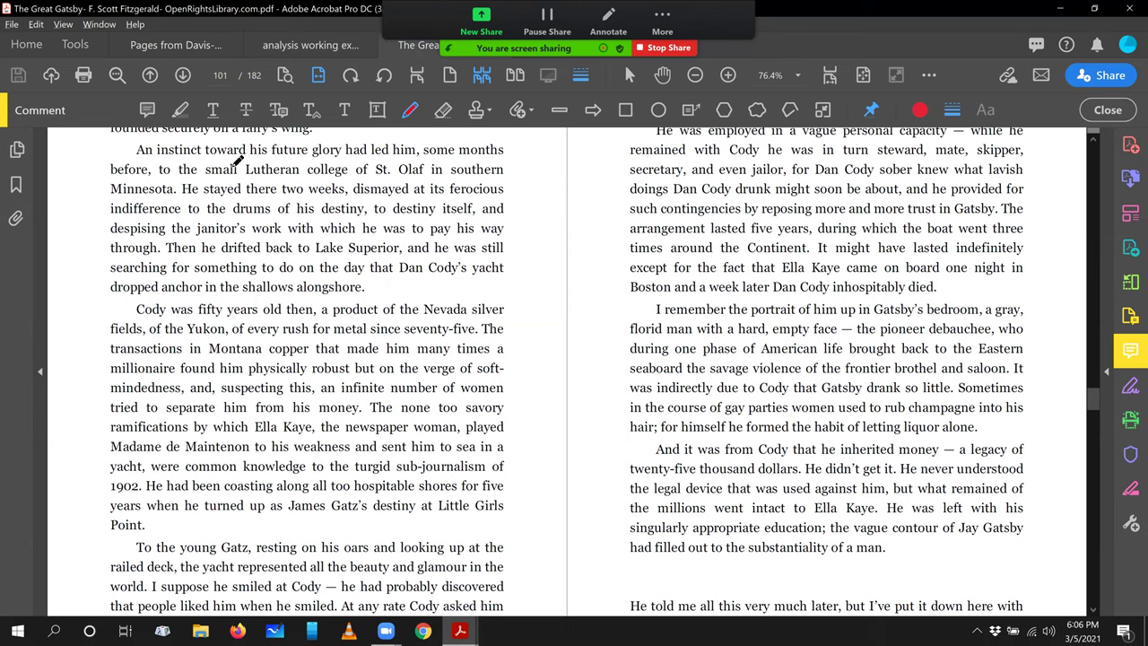
Step: Underline and circle the opening subjects and verbs: 'instinct led', 'stayed', 'drifted', 'he was', 'Cody was'
drag(163, 162, 226, 161)
mouse_move(394, 140)
mouse_down()
mouse_move(385, 159)
mouse_move(371, 142)
mouse_up()
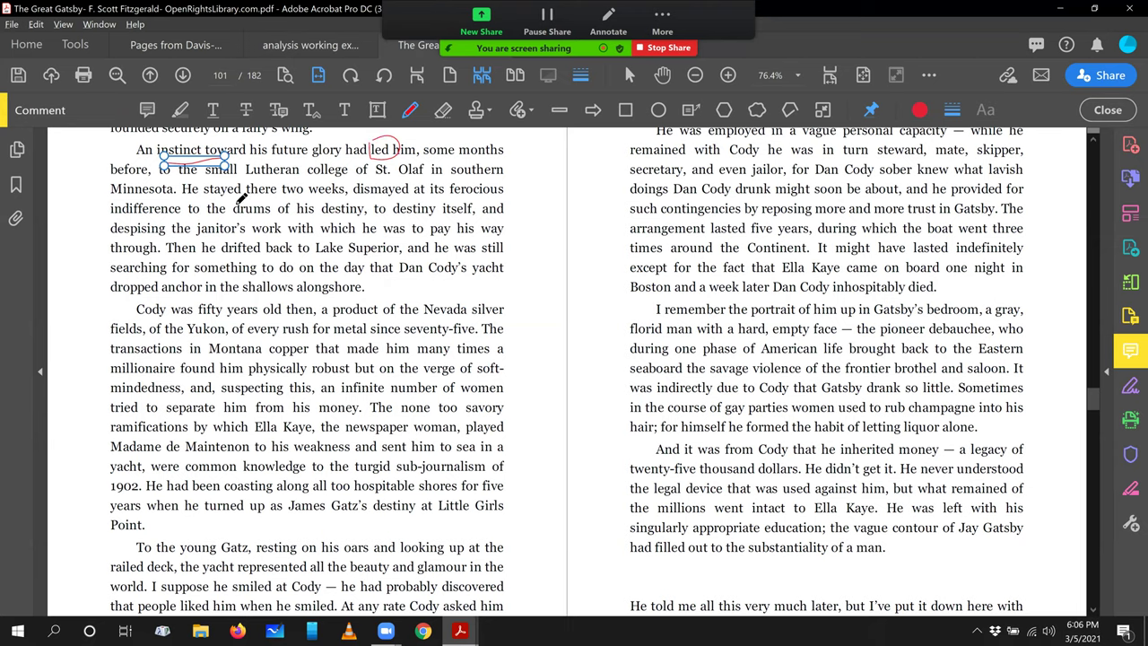
drag(179, 207, 248, 185)
mouse_move(215, 244)
mouse_down()
mouse_move(225, 262)
mouse_move(269, 258)
mouse_move(276, 238)
mouse_up()
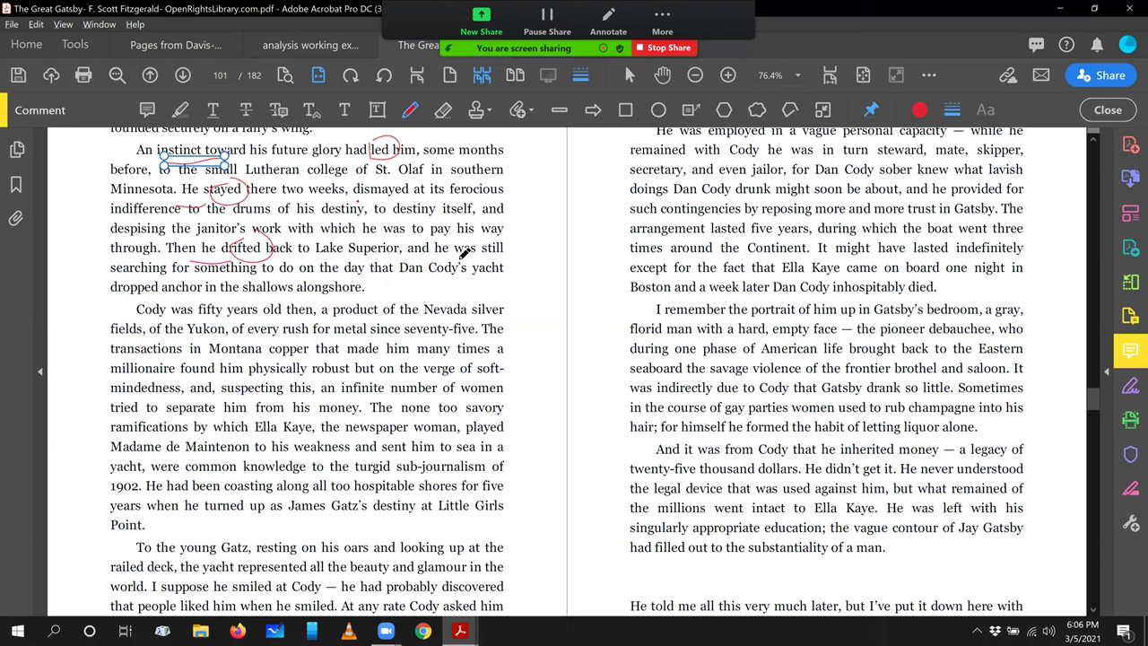
mouse_move(434, 259)
mouse_down()
mouse_move(511, 251)
mouse_move(471, 248)
mouse_up()
drag(136, 310, 205, 293)
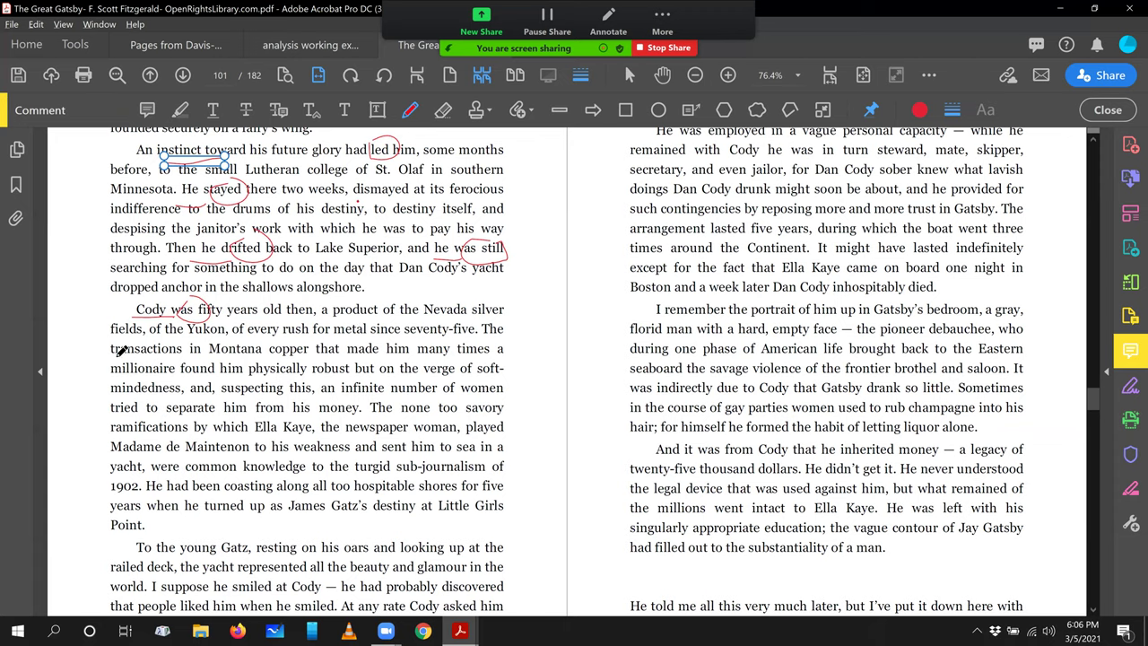
Step: Mark 'transactions made him' and circle 'played', undoing a stray underline under 'ramifications by'
drag(111, 356, 199, 354)
mouse_move(376, 337)
mouse_down()
mouse_move(404, 364)
mouse_move(368, 336)
mouse_up()
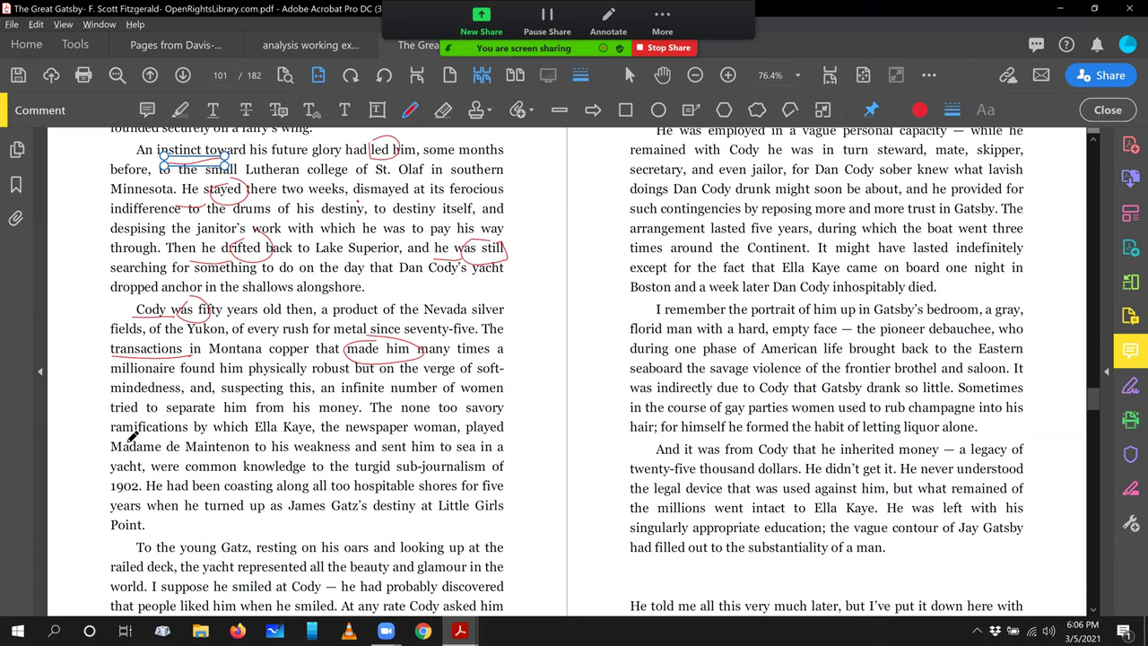
drag(110, 440, 199, 436)
key(ctrl+z)
mouse_move(495, 414)
mouse_down()
mouse_move(464, 432)
mouse_move(501, 408)
mouse_up()
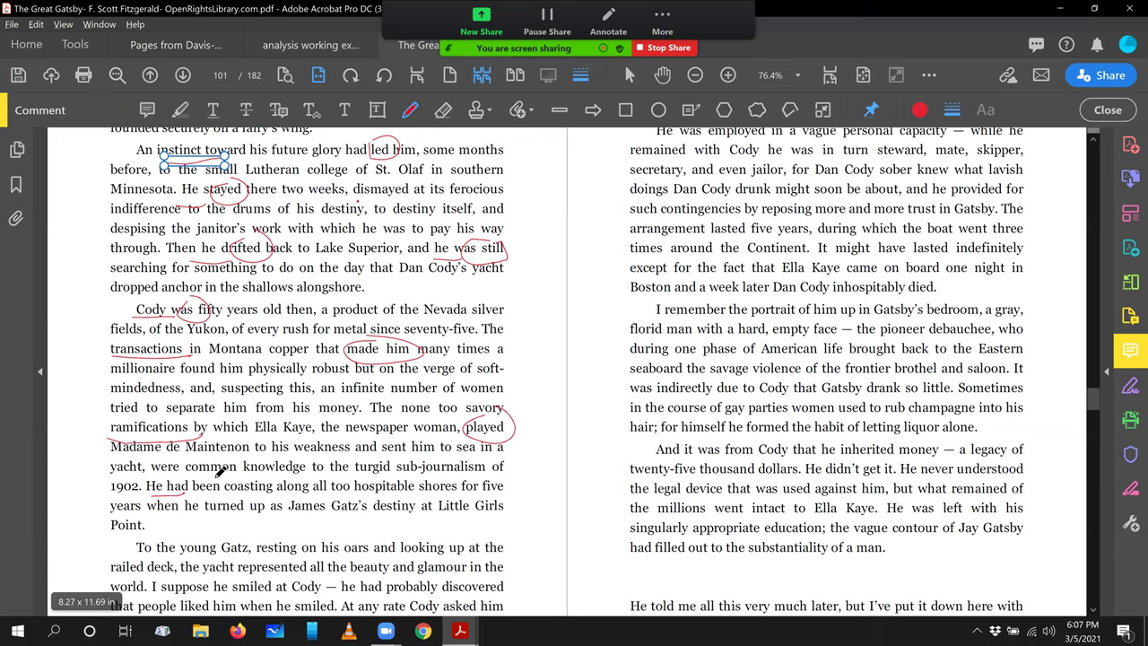
Step: Mark 'had been coasting', 'the yacht represented', 'I suppose', 'Cody', and circle 'remained' and 'employed'
mouse_move(216, 473)
mouse_down()
mouse_move(183, 481)
mouse_move(261, 493)
mouse_move(241, 466)
mouse_move(185, 478)
mouse_up()
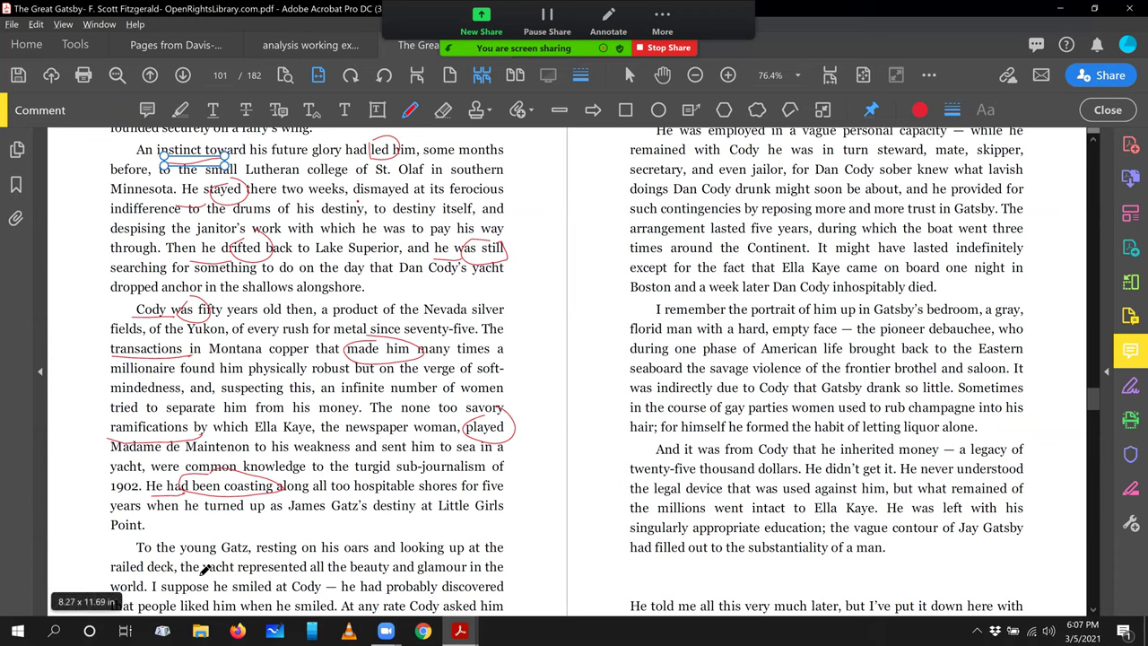
mouse_move(203, 574)
mouse_down()
mouse_move(273, 576)
mouse_move(305, 556)
mouse_move(269, 558)
mouse_up()
mouse_move(150, 590)
mouse_down()
mouse_move(208, 601)
mouse_move(182, 573)
mouse_up()
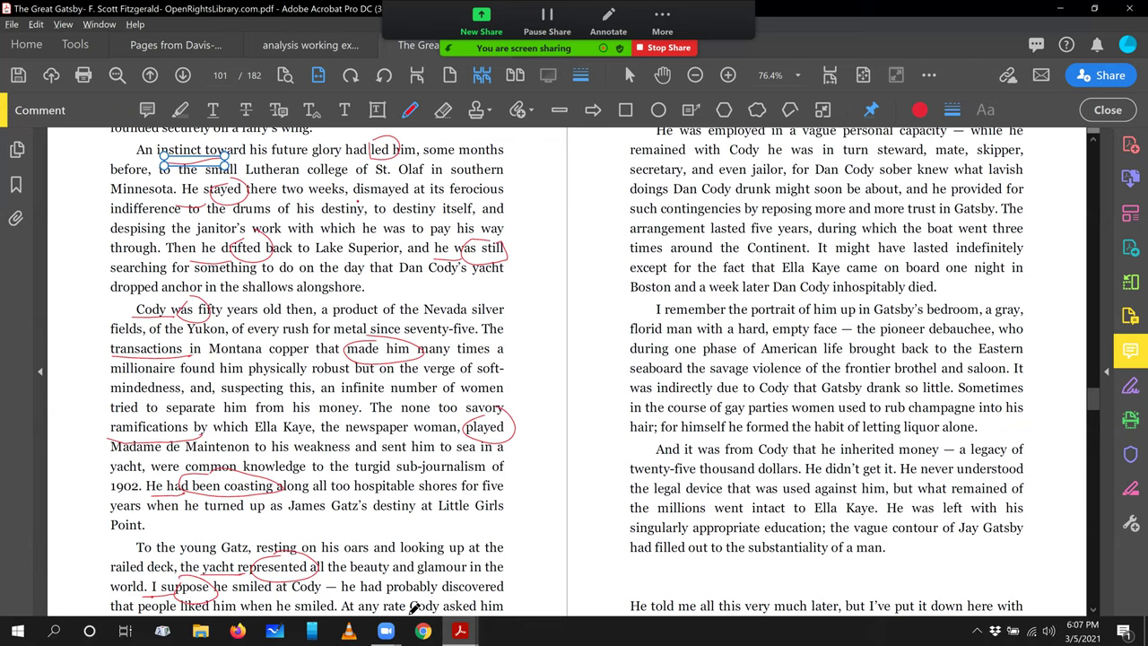
mouse_move(411, 616)
mouse_down()
mouse_move(480, 610)
mouse_move(456, 594)
mouse_up()
mouse_move(657, 136)
mouse_down()
mouse_move(684, 148)
mouse_move(653, 144)
mouse_move(746, 142)
mouse_move(708, 127)
mouse_move(695, 141)
mouse_up()
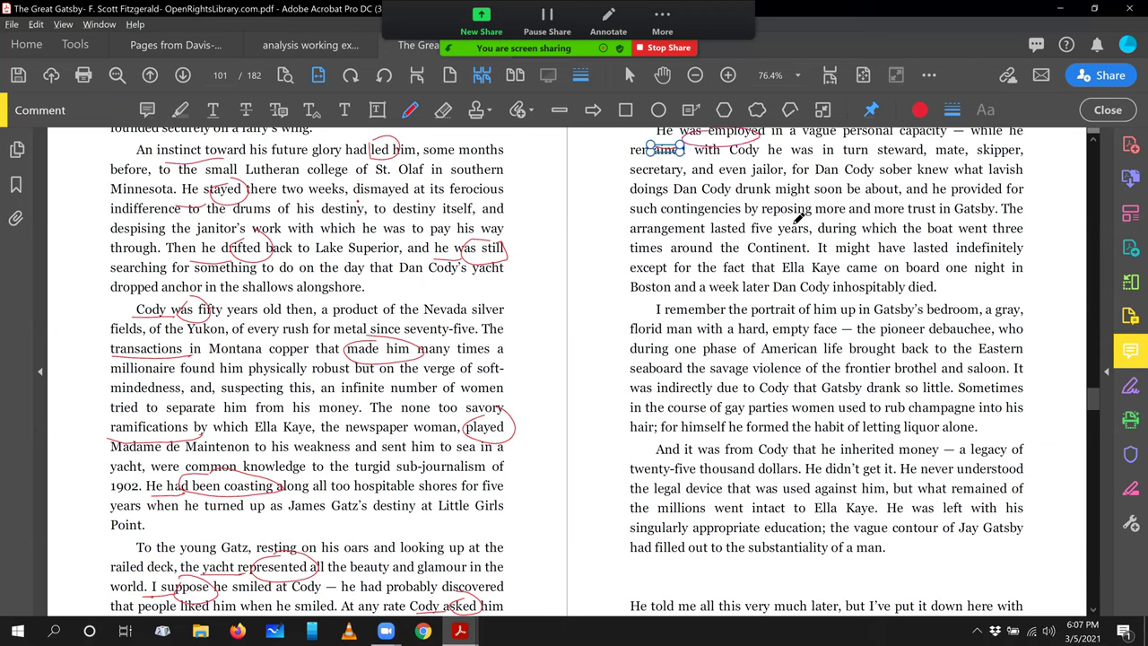
Step: Mark 'lasted', 'I remember', 'It was', 'women', 'He didn't get' and 'He was left' on the right page
mouse_move(632, 239)
mouse_down()
mouse_move(708, 243)
mouse_move(755, 225)
mouse_move(731, 215)
mouse_up()
mouse_move(842, 247)
mouse_down()
mouse_move(874, 260)
mouse_move(944, 231)
mouse_move(904, 230)
mouse_up()
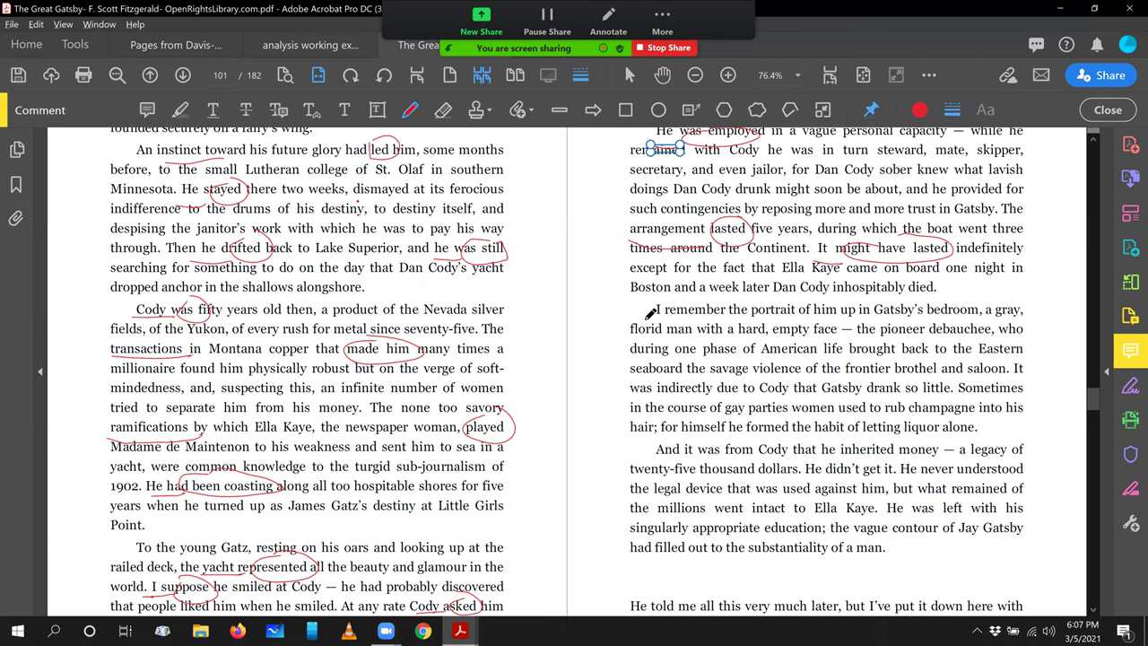
mouse_move(650, 312)
mouse_down()
mouse_move(746, 312)
mouse_move(717, 296)
mouse_move(704, 311)
mouse_up()
drag(1004, 375, 1045, 379)
mouse_move(647, 380)
mouse_down()
mouse_move(656, 373)
mouse_move(644, 395)
mouse_up()
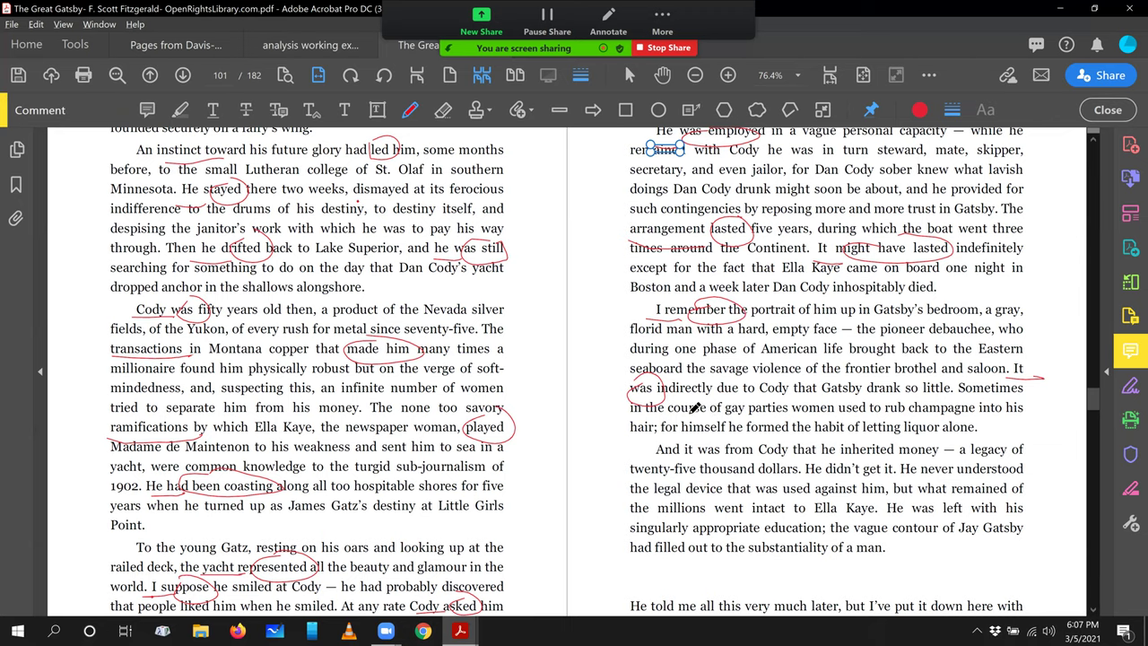
mouse_move(789, 414)
mouse_down()
mouse_move(846, 425)
mouse_move(924, 412)
mouse_move(863, 387)
mouse_move(832, 396)
mouse_up()
mouse_move(668, 463)
mouse_down()
mouse_move(690, 462)
mouse_move(725, 429)
mouse_up()
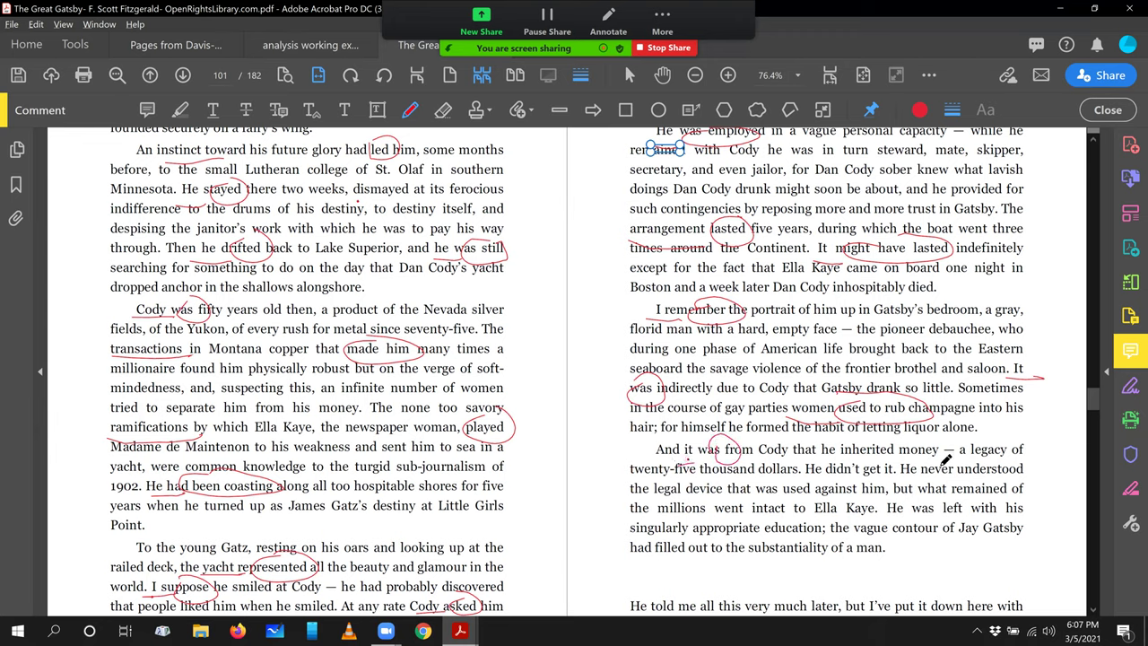
mouse_move(816, 476)
mouse_down()
mouse_move(863, 481)
mouse_move(879, 457)
mouse_move(986, 481)
mouse_move(1008, 458)
mouse_up()
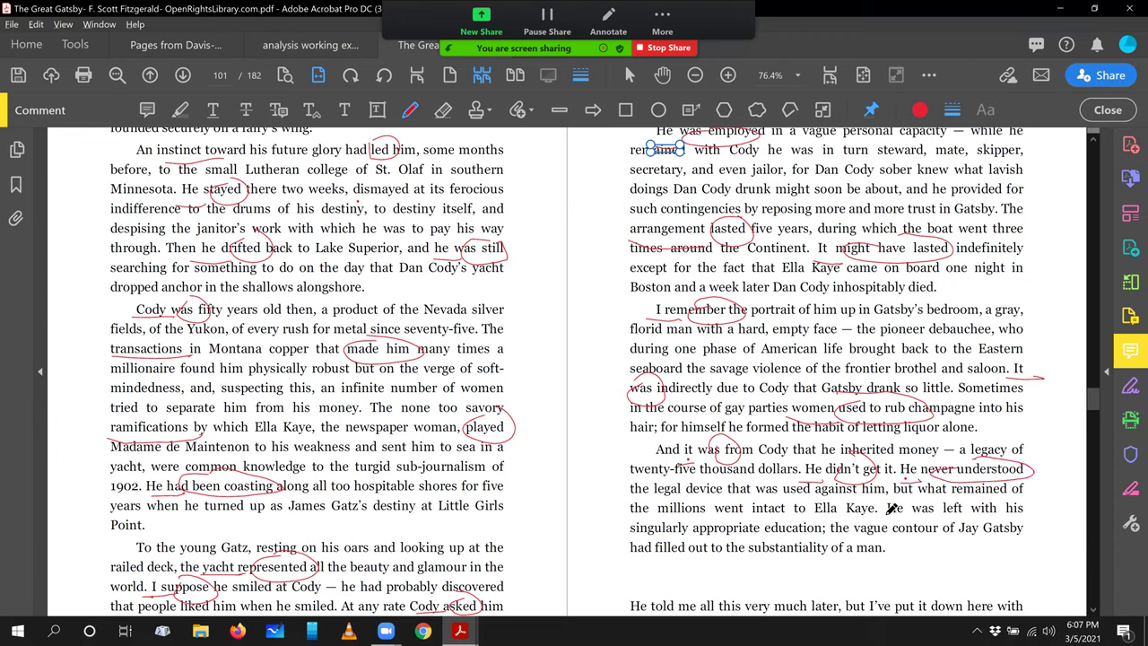
mouse_move(886, 515)
mouse_down()
mouse_move(924, 522)
mouse_move(940, 508)
mouse_move(925, 489)
mouse_up()
Step: Underline 'glory had' and bracket the 'An instinct' paragraph on both sides
drag(184, 158, 211, 156)
drag(327, 151, 375, 142)
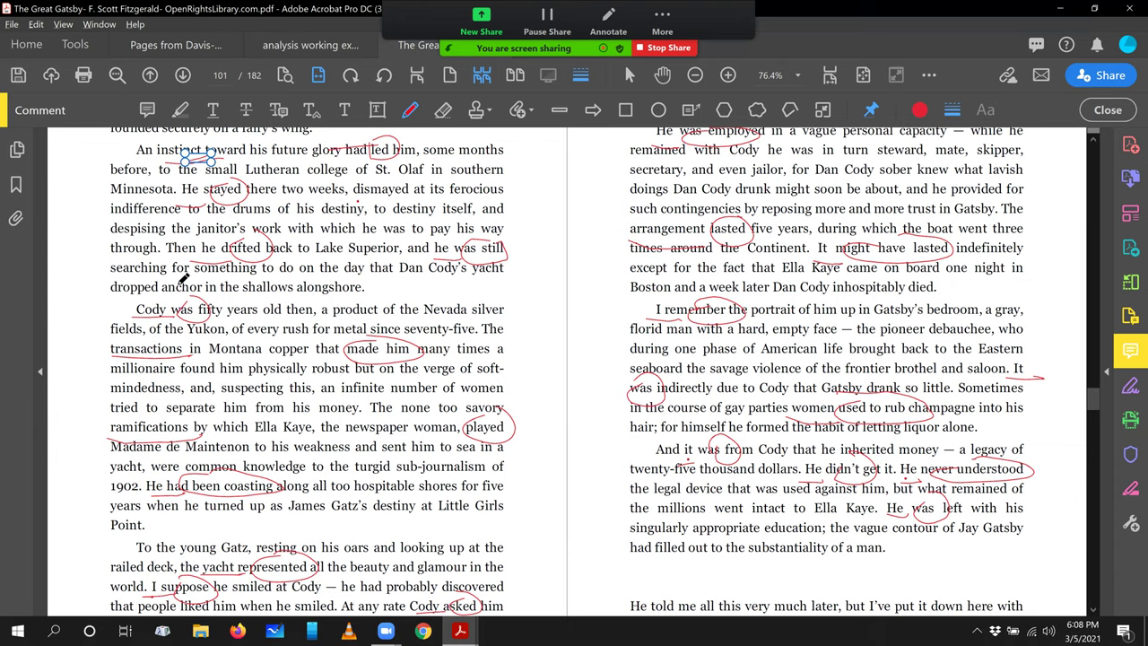
drag(513, 140, 530, 272)
mouse_move(97, 152)
mouse_down()
mouse_move(90, 212)
mouse_move(106, 281)
mouse_up()
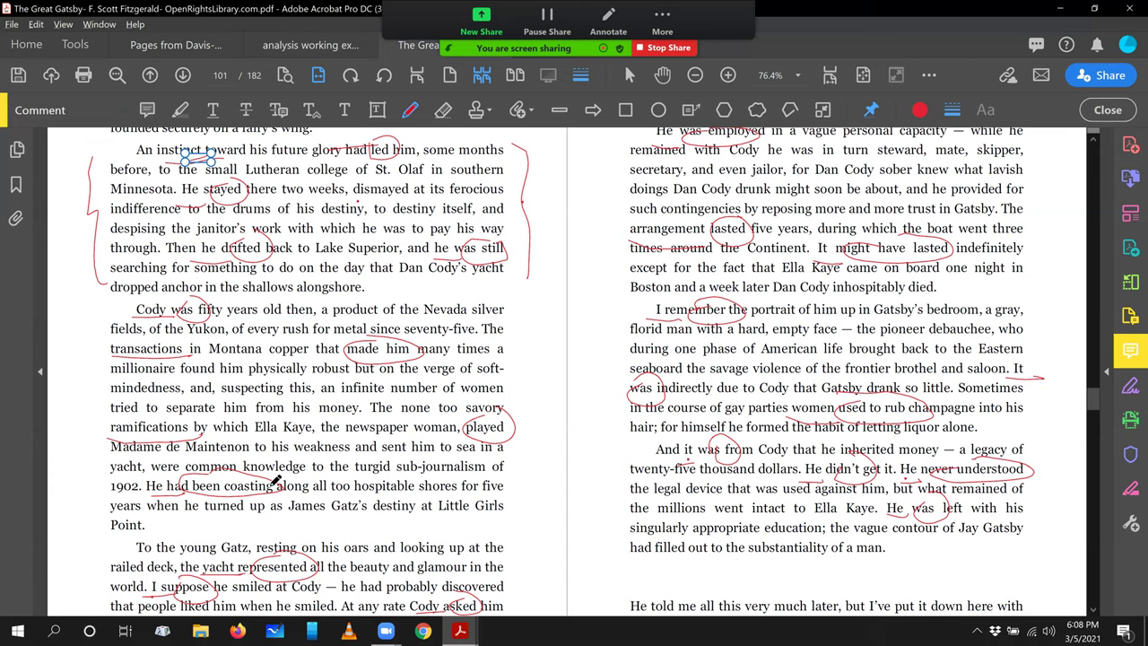
Step: Underline 'turned up as James Gatz's', bracket the 'Cody was fifty' paragraph, and circle 'Cody was'
drag(203, 525, 368, 510)
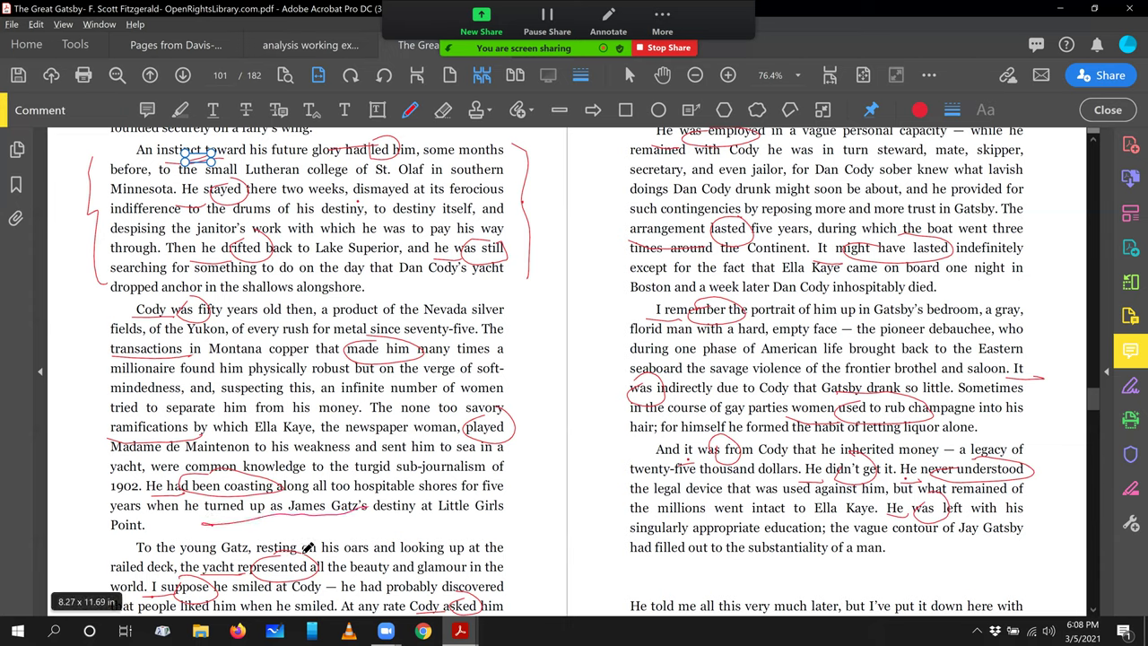
drag(101, 297, 87, 348)
mouse_move(535, 294)
mouse_down()
mouse_move(554, 328)
mouse_move(533, 340)
mouse_up()
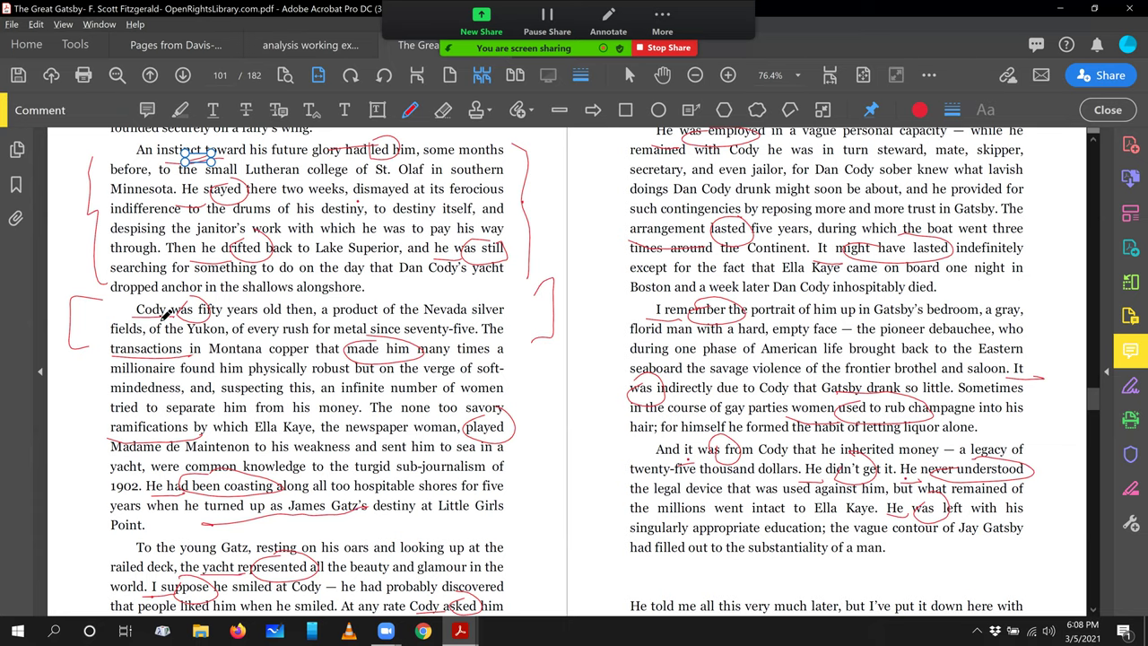
mouse_move(116, 296)
mouse_down()
mouse_move(199, 318)
mouse_move(122, 289)
mouse_up()
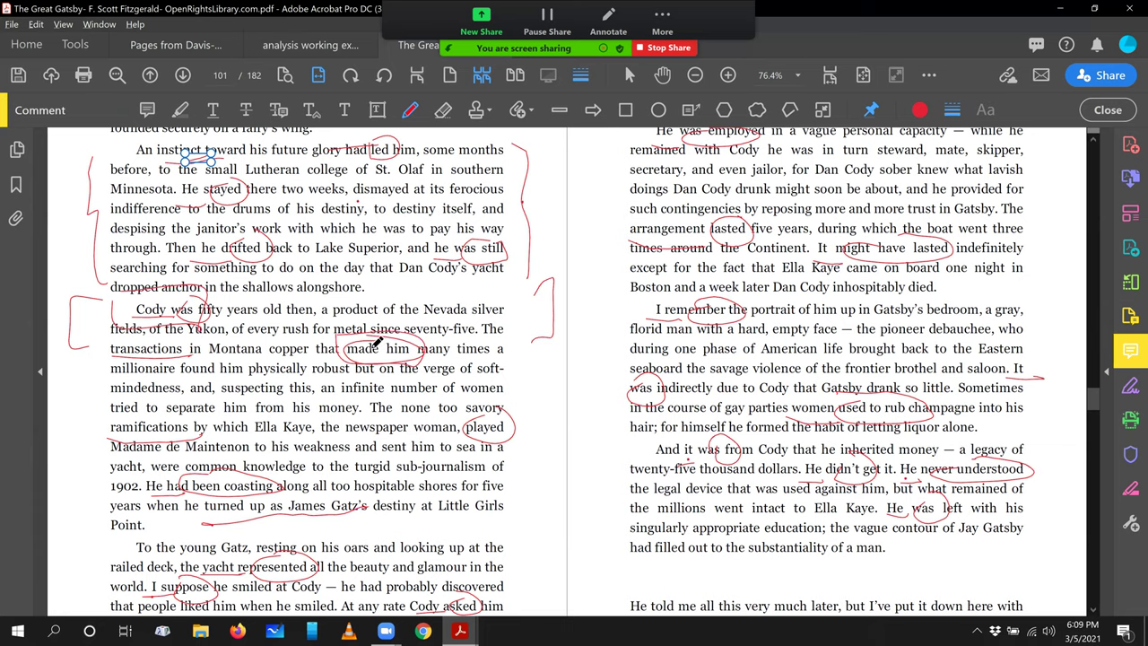
Step: Mark 'Madame de Maintenon played', 'had been coasting' and 'he smiled', then bracket the 'To the young Gatz' paragraph
drag(114, 426, 219, 440)
mouse_move(457, 418)
mouse_down()
mouse_move(502, 440)
mouse_move(484, 431)
mouse_up()
drag(144, 491, 269, 494)
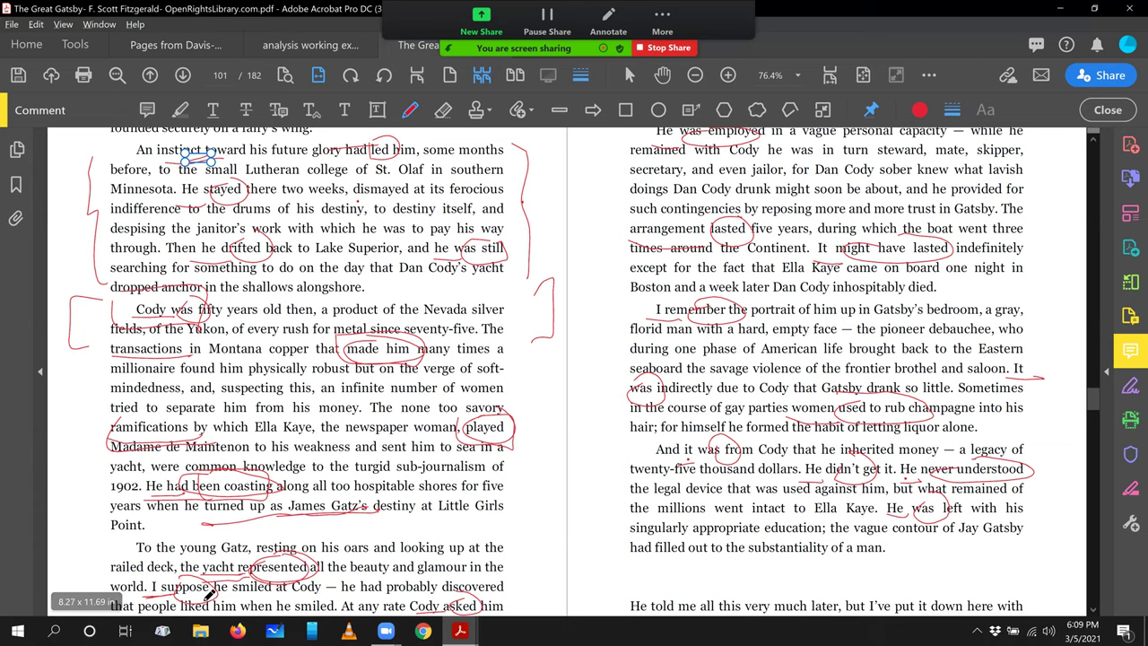
mouse_move(208, 594)
mouse_down()
mouse_move(272, 593)
mouse_move(253, 579)
mouse_up()
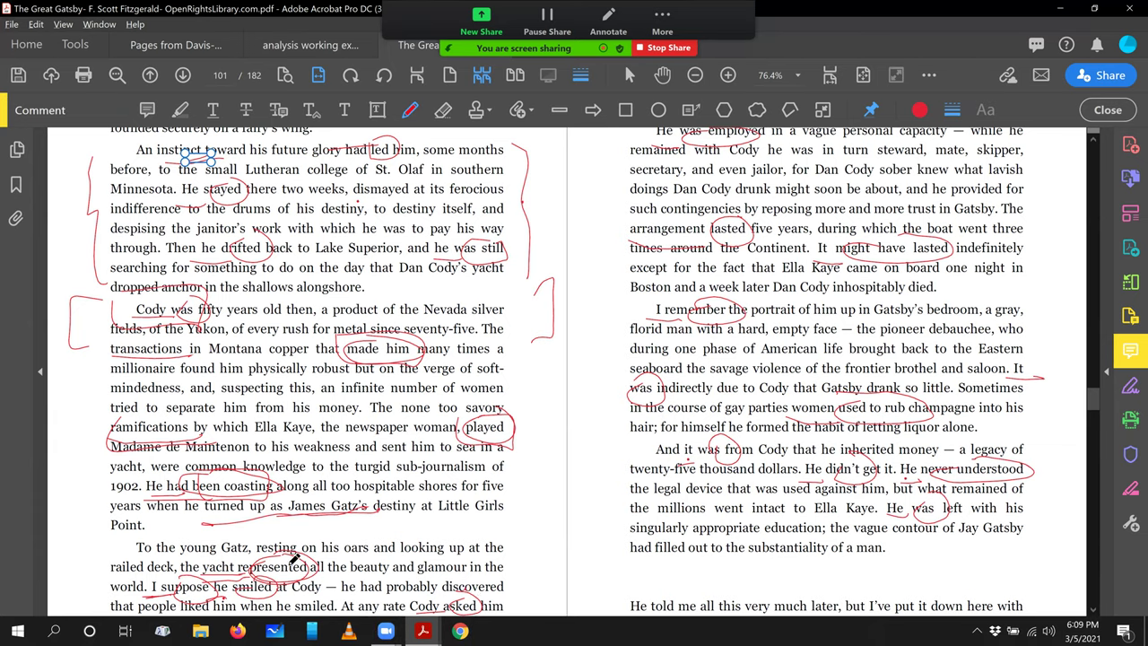
drag(83, 545, 78, 595)
mouse_move(474, 525)
mouse_down()
mouse_move(518, 532)
mouse_move(512, 578)
mouse_up()
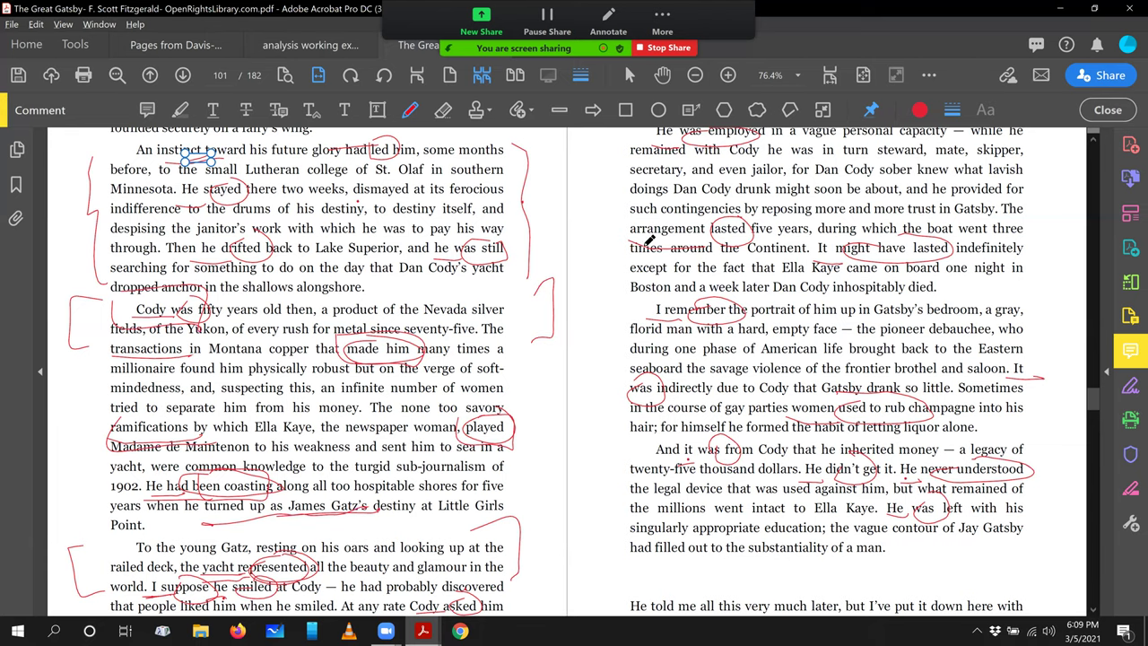
Step: Add margin dashes beside the 'remained', 'arrangement' and 'except' lines and underline 'Dan Cody inhospitably'
click(664, 245)
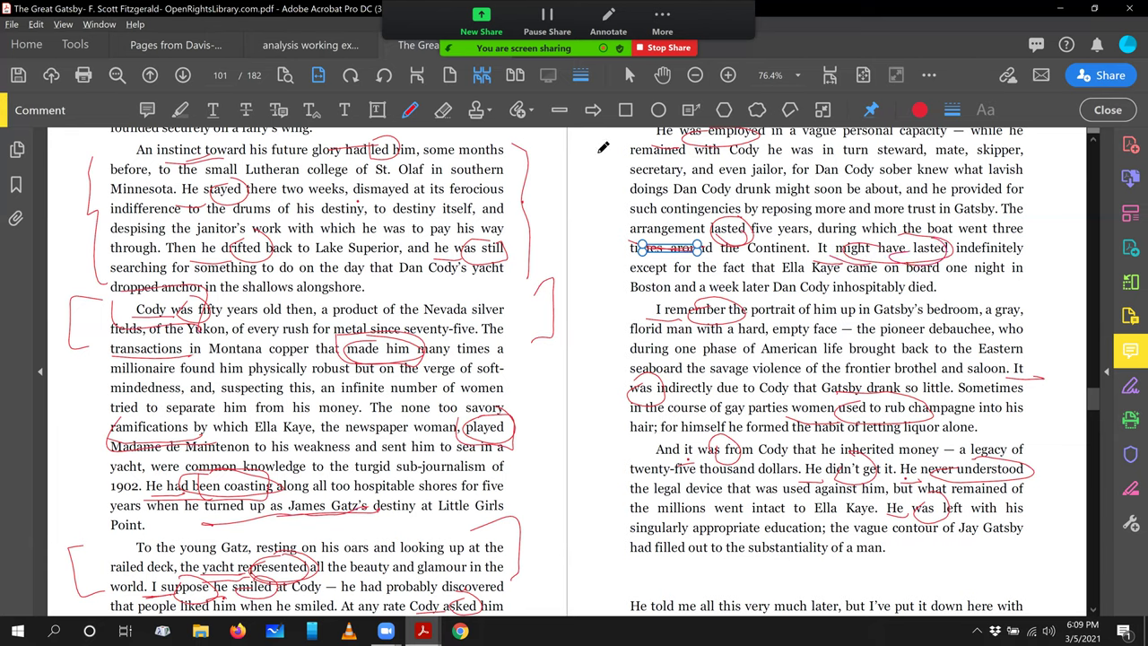
drag(587, 151, 605, 148)
drag(594, 229, 612, 227)
click(597, 267)
mouse_move(940, 271)
mouse_down()
mouse_move(968, 283)
mouse_move(947, 299)
mouse_up()
drag(798, 294, 924, 303)
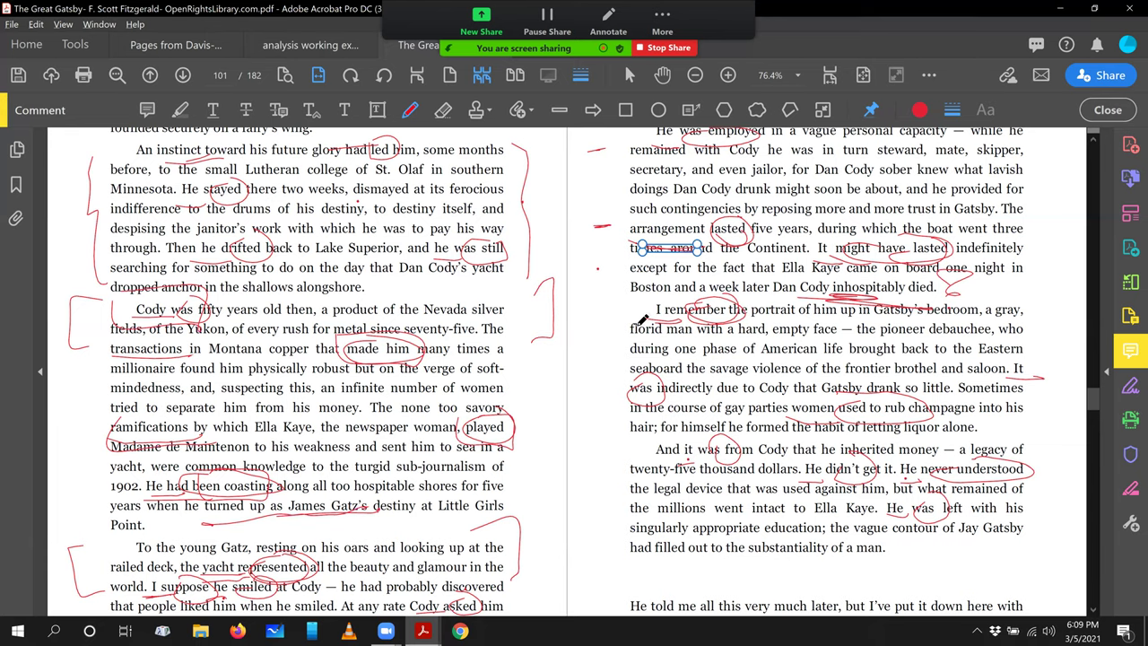
Step: Draw an arrow from 'I remember', mark 'used to', 'from', 'was left', and bracket those paragraphs
mouse_move(634, 320)
mouse_down()
mouse_move(578, 313)
mouse_move(599, 319)
mouse_up()
drag(825, 413, 884, 415)
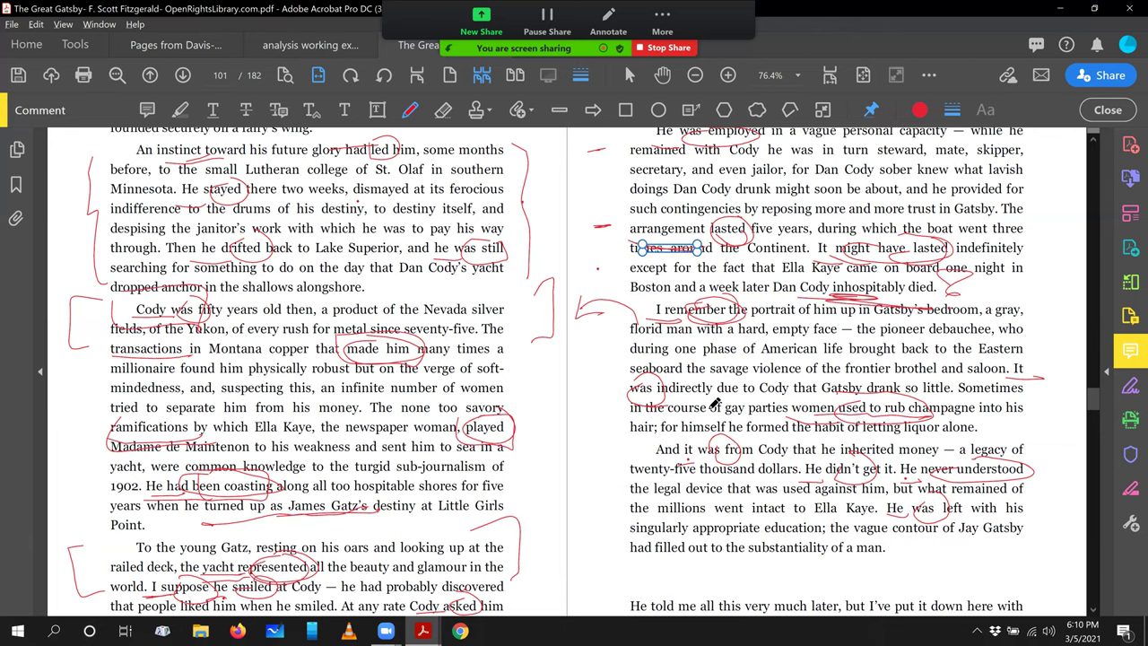
drag(722, 457, 748, 458)
drag(891, 515, 949, 513)
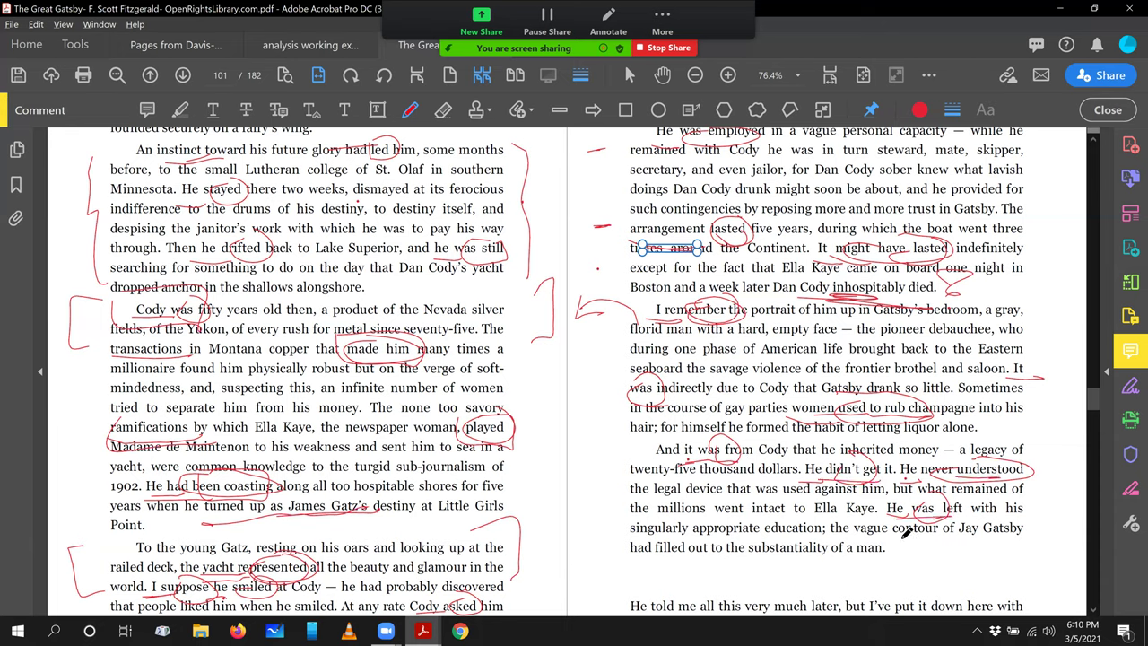
mouse_move(618, 345)
mouse_down()
mouse_move(601, 430)
mouse_move(610, 509)
mouse_up()
drag(1052, 312, 1027, 525)
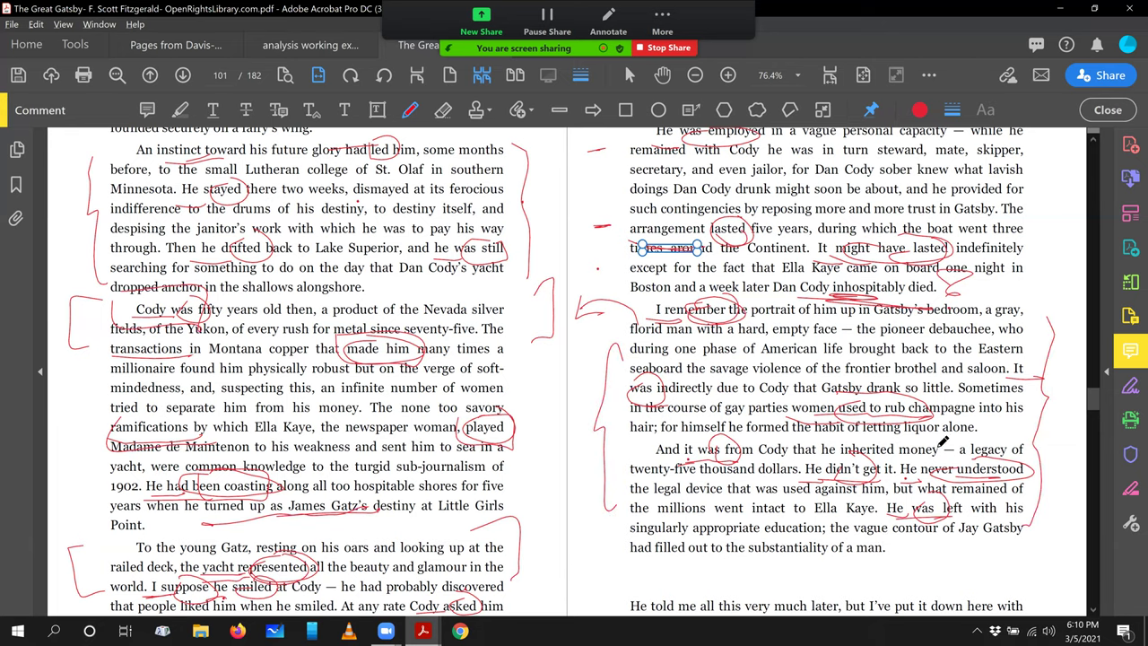
Step: Mark 'was indirectly', circle 'he inherited', 'didn't' and 'used to rub', and underline 'champagne'
drag(663, 362, 667, 389)
mouse_move(837, 439)
mouse_down()
mouse_move(832, 475)
mouse_move(850, 472)
mouse_move(895, 508)
mouse_up()
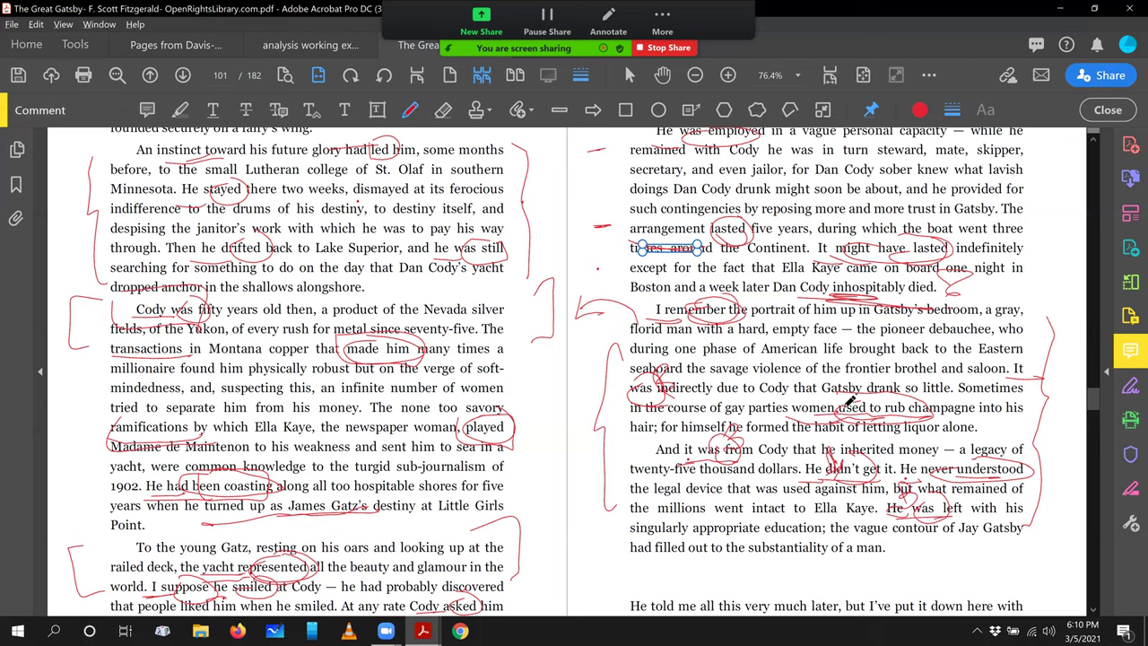
drag(880, 397, 837, 391)
drag(910, 415, 969, 410)
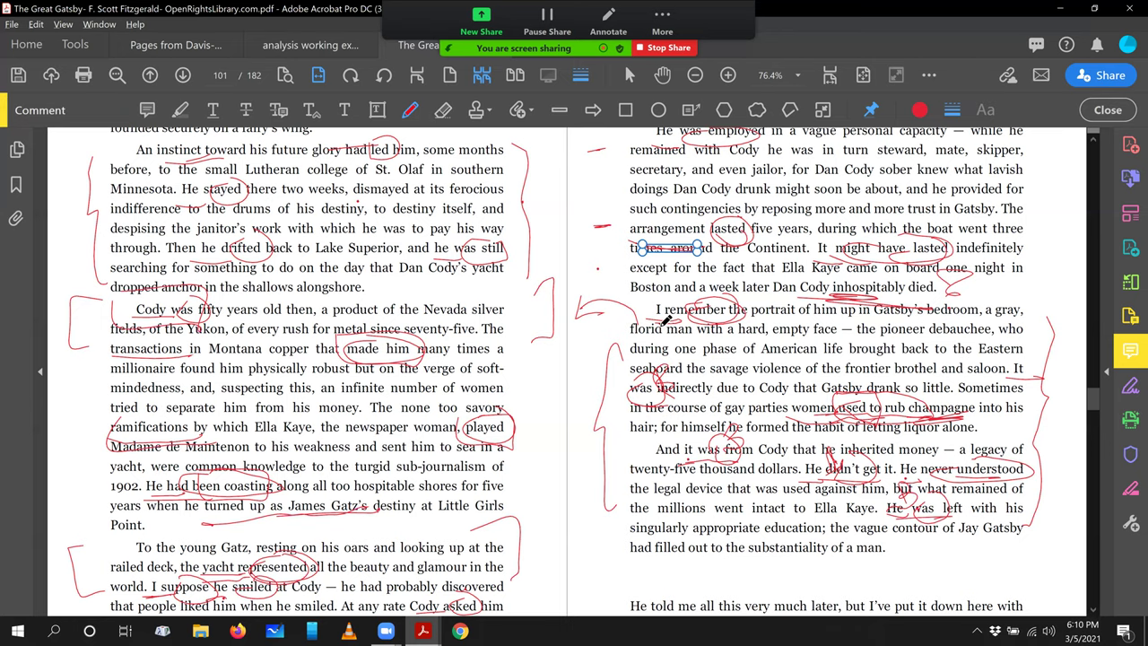
Step: Retrace the 'I remember' brackets, circle 'I remember', and underline 'He told me all this very much later' with arrows
drag(633, 294, 614, 507)
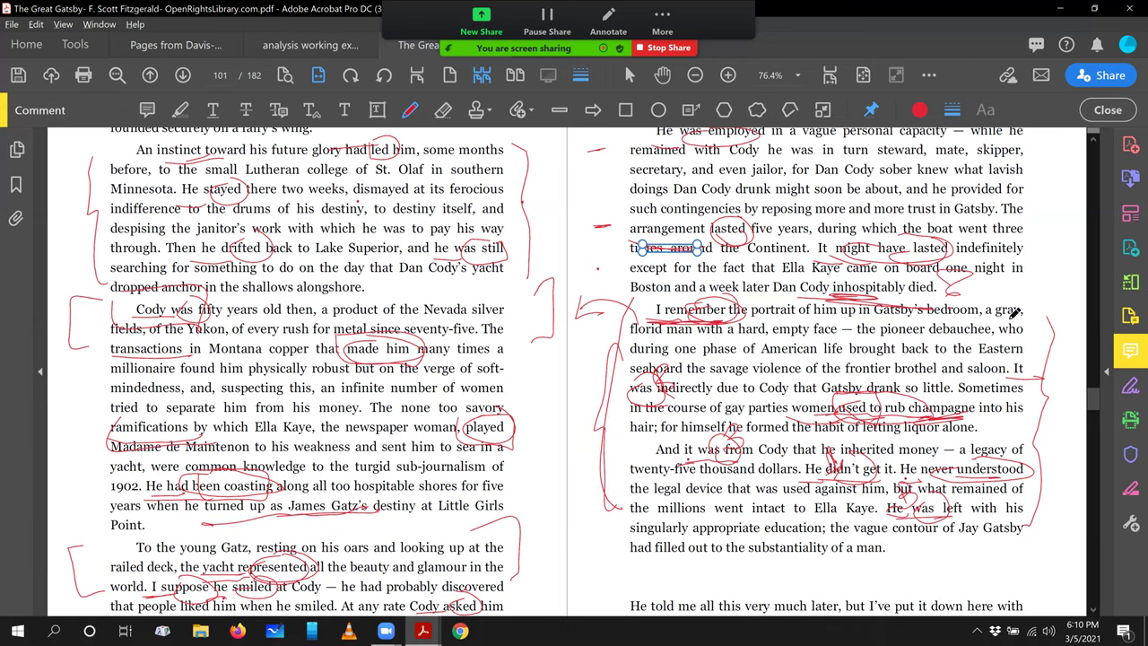
mouse_move(1022, 300)
mouse_down()
mouse_move(1045, 405)
mouse_move(1011, 541)
mouse_up()
mouse_move(727, 327)
mouse_down()
mouse_move(636, 312)
mouse_move(729, 324)
mouse_up()
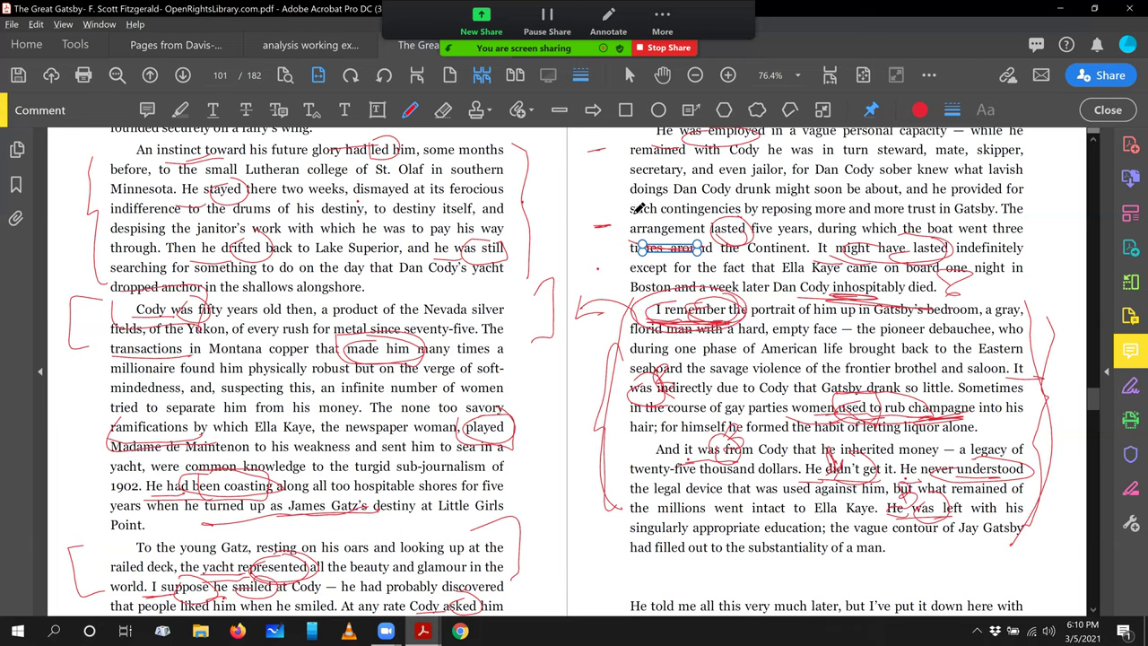
drag(613, 504, 647, 560)
drag(639, 612, 843, 612)
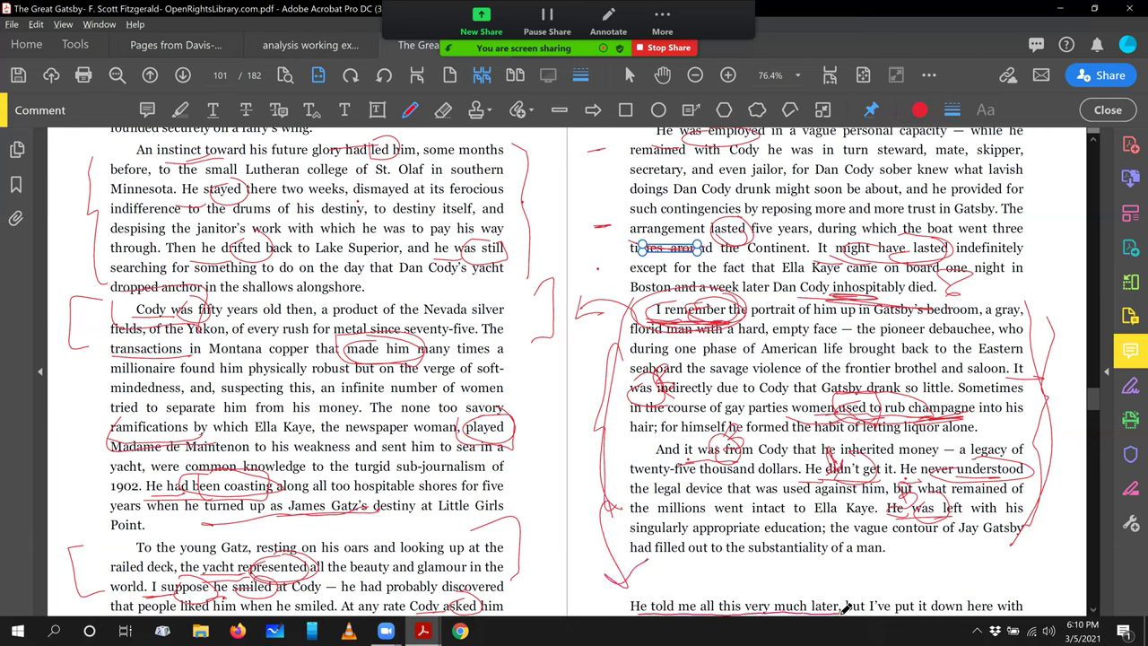
drag(818, 561, 806, 582)
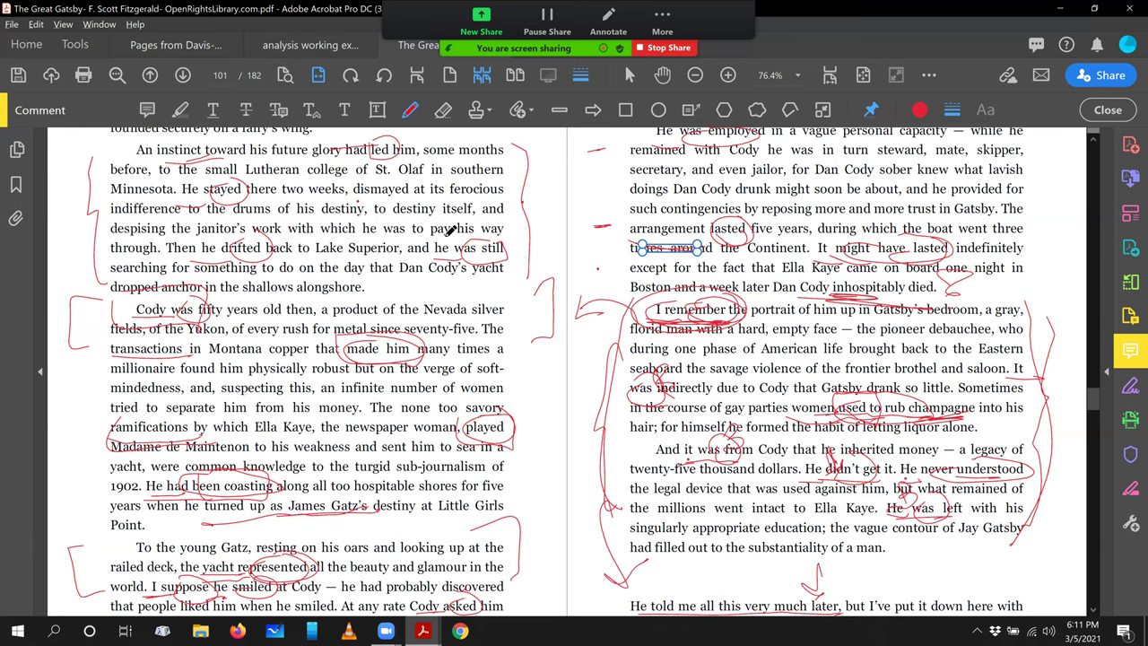
Step: Add middle arms to the left page's brackets and redraw long brackets down both sides of the 'I remember' paragraphs
drag(77, 227, 111, 228)
drag(79, 391, 110, 390)
drag(100, 567, 68, 574)
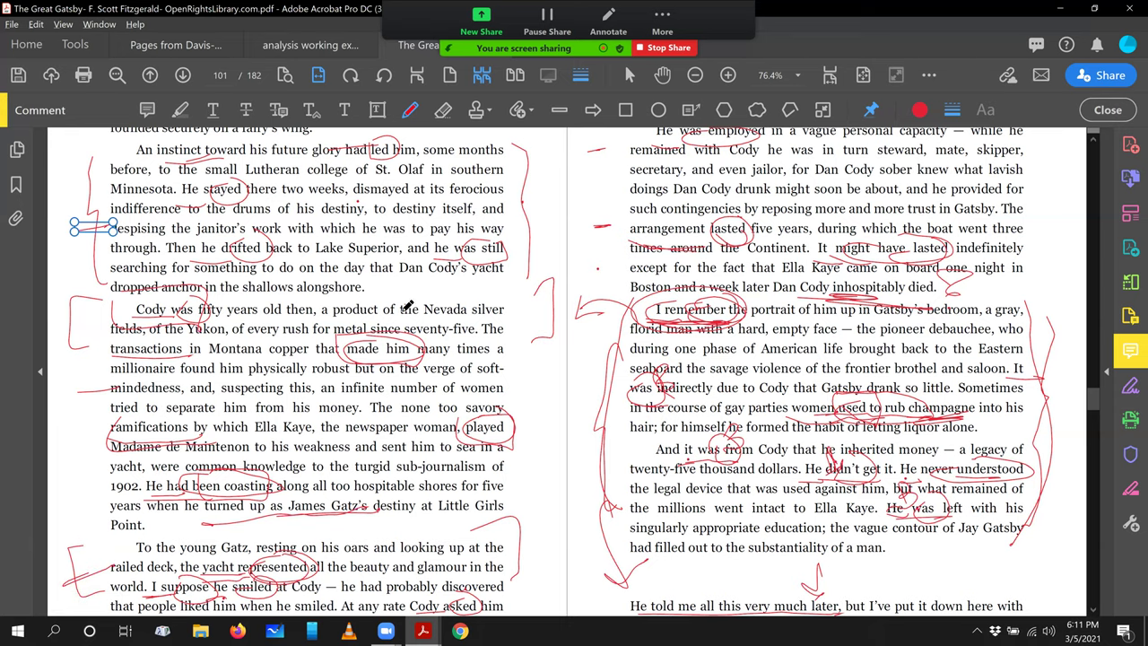
drag(556, 244, 630, 244)
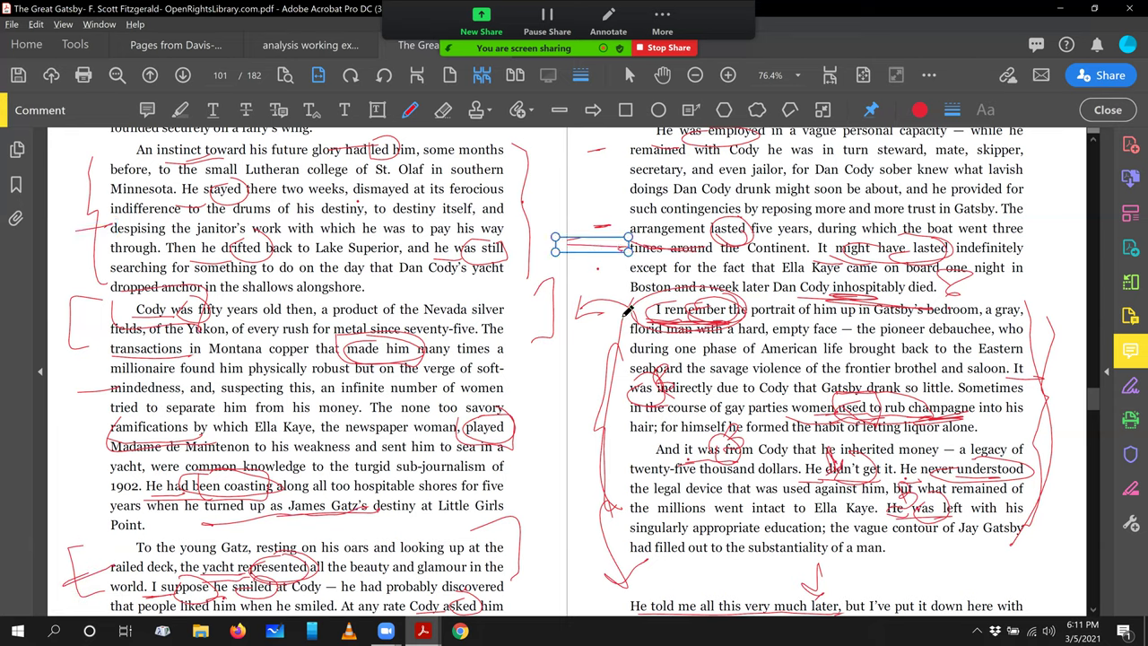
mouse_move(628, 311)
mouse_down()
mouse_move(598, 435)
mouse_move(599, 508)
mouse_up()
mouse_move(1031, 314)
mouse_down()
mouse_move(1032, 382)
mouse_move(999, 508)
mouse_up()
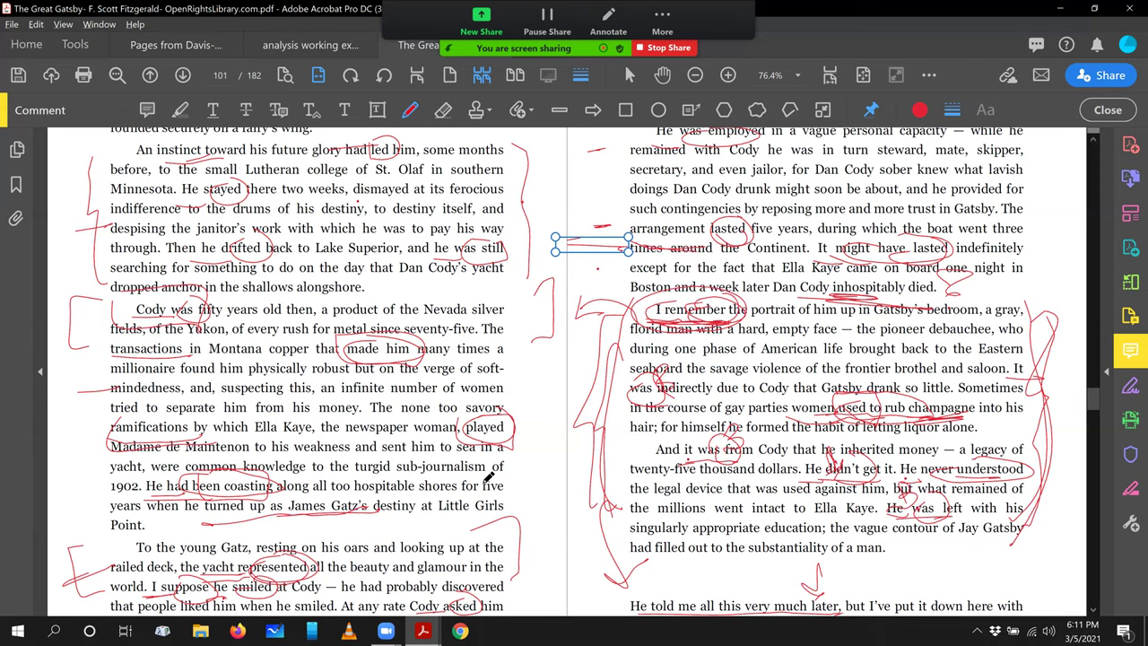
Step: Close the Comment toolbar to view the finished red markings
click(1123, 112)
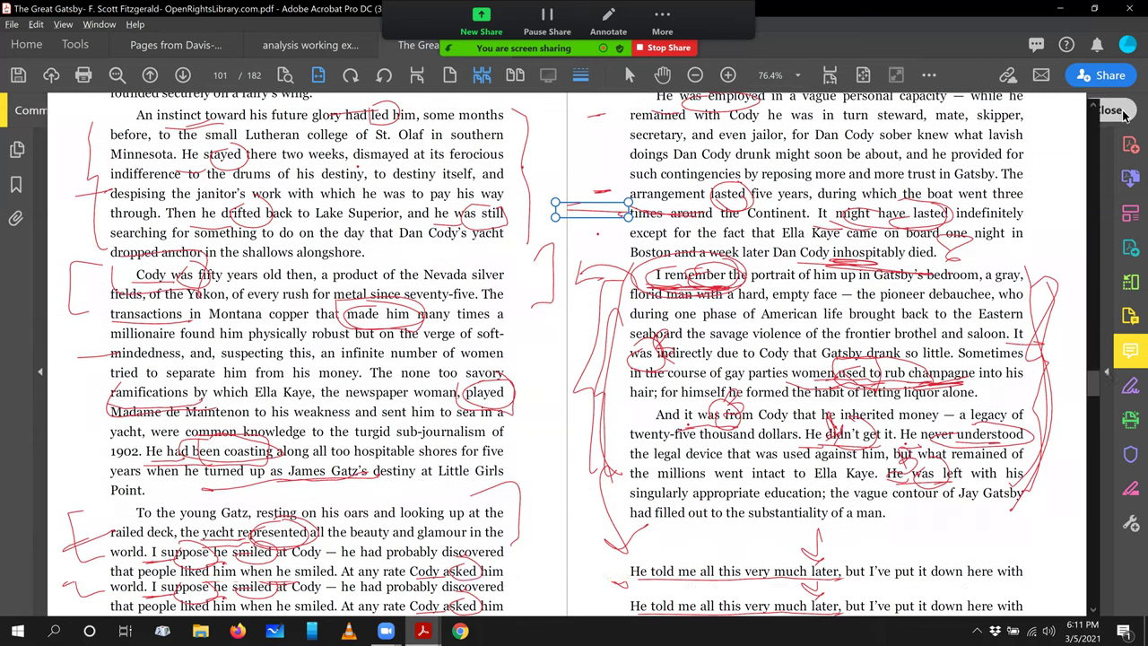